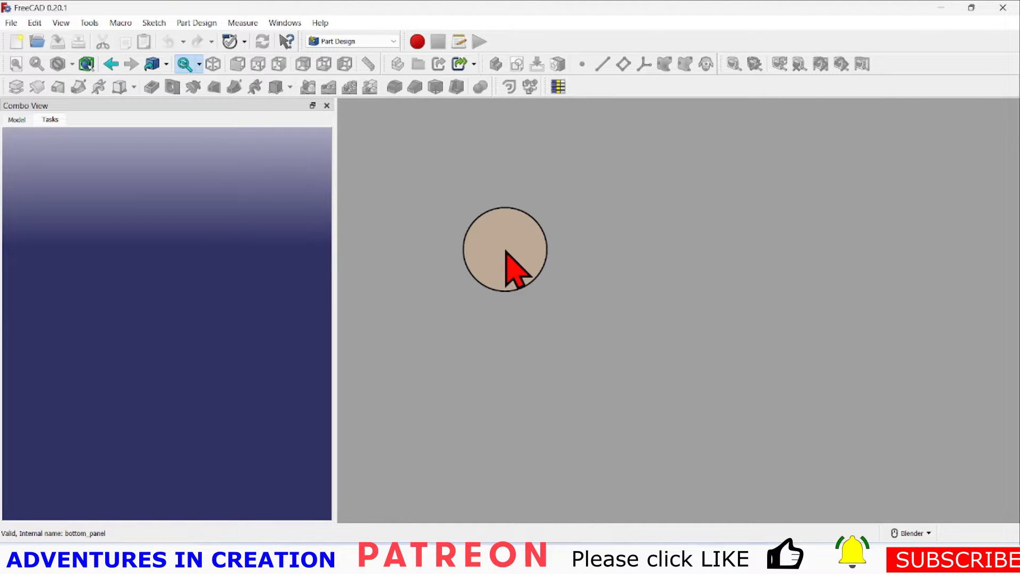
- Choose Laser Cut Interlocking from the workbench dropdown in place of Part Design
{"action": "left_click", "coordinate": [395, 42]}
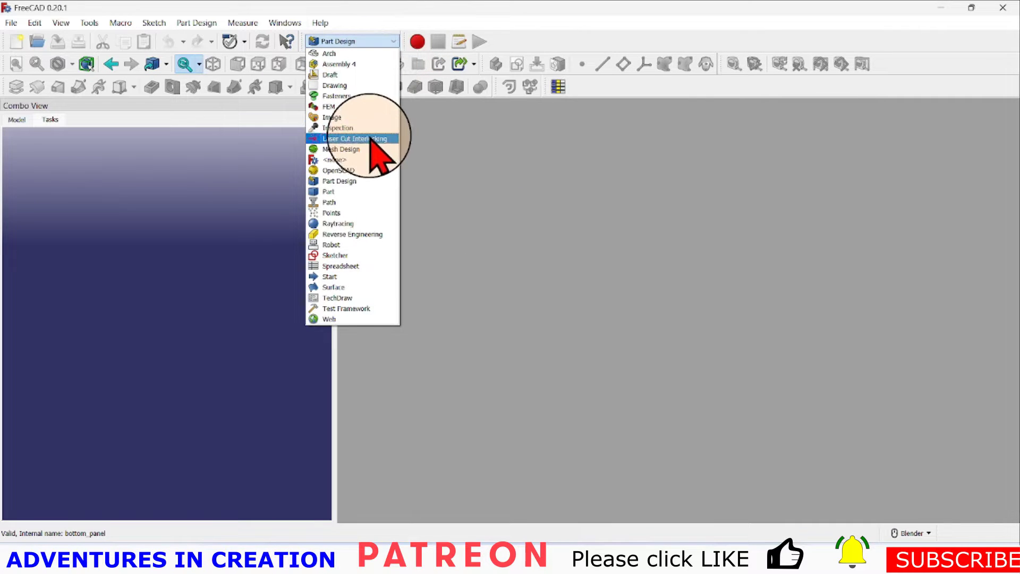
{"action": "left_click", "coordinate": [372, 139]}
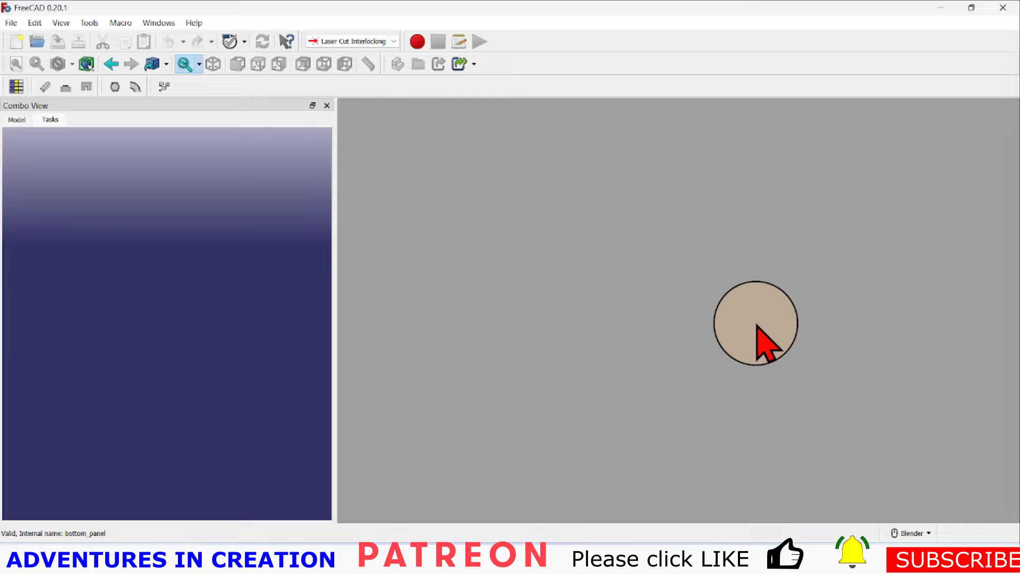
{"action": "left_click", "coordinate": [96, 30]}
{"action": "left_click", "coordinate": [125, 217]}
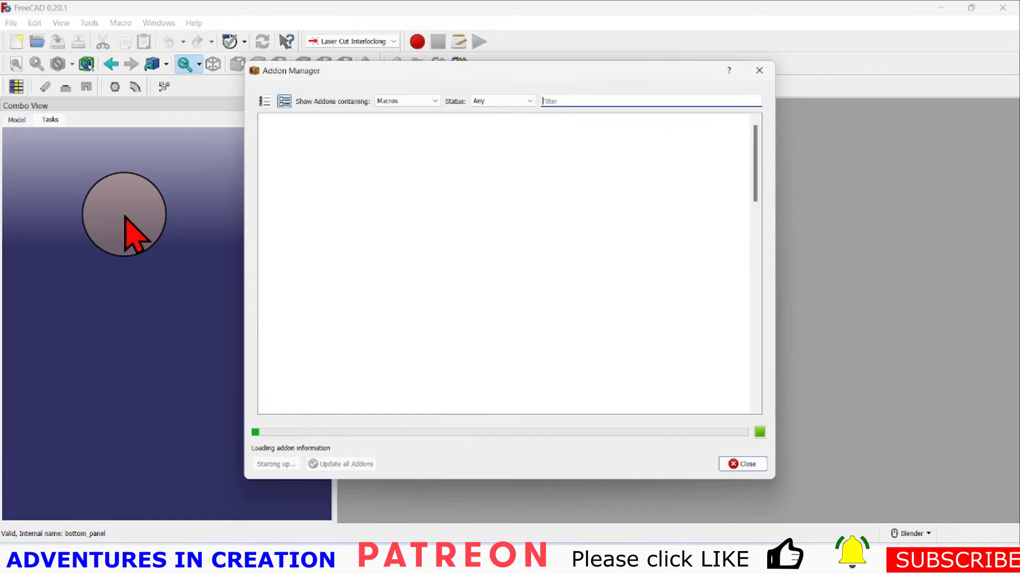
{"action": "left_click", "coordinate": [437, 101]}
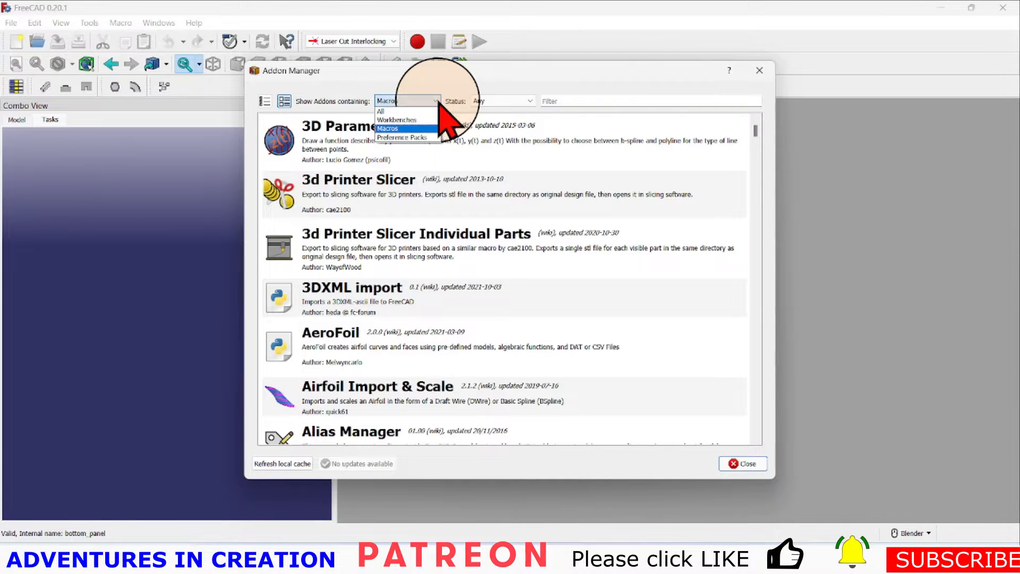
{"action": "left_click", "coordinate": [425, 119]}
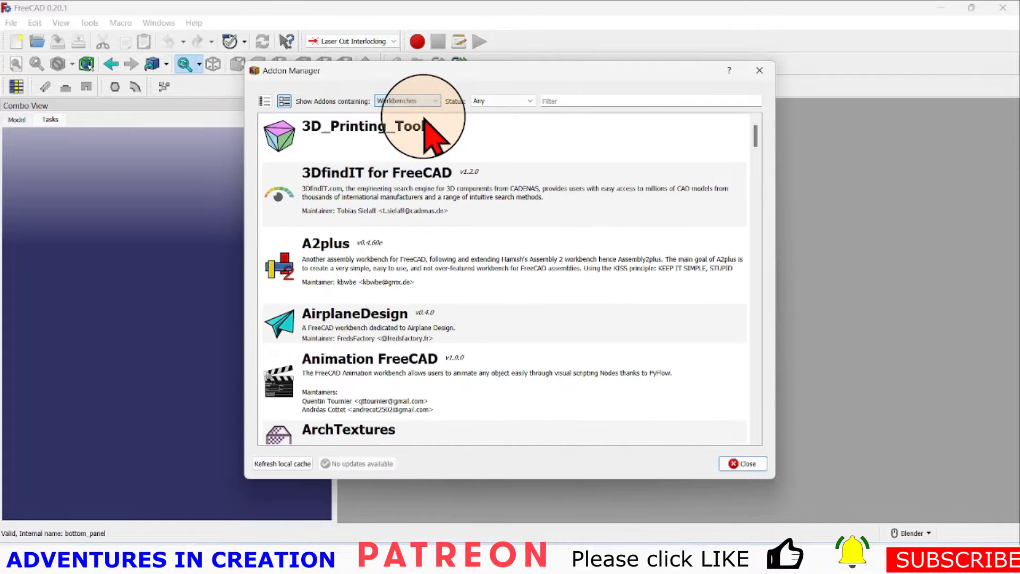
{"action": "left_click", "coordinate": [581, 102]}
{"action": "type", "text": "lc"}
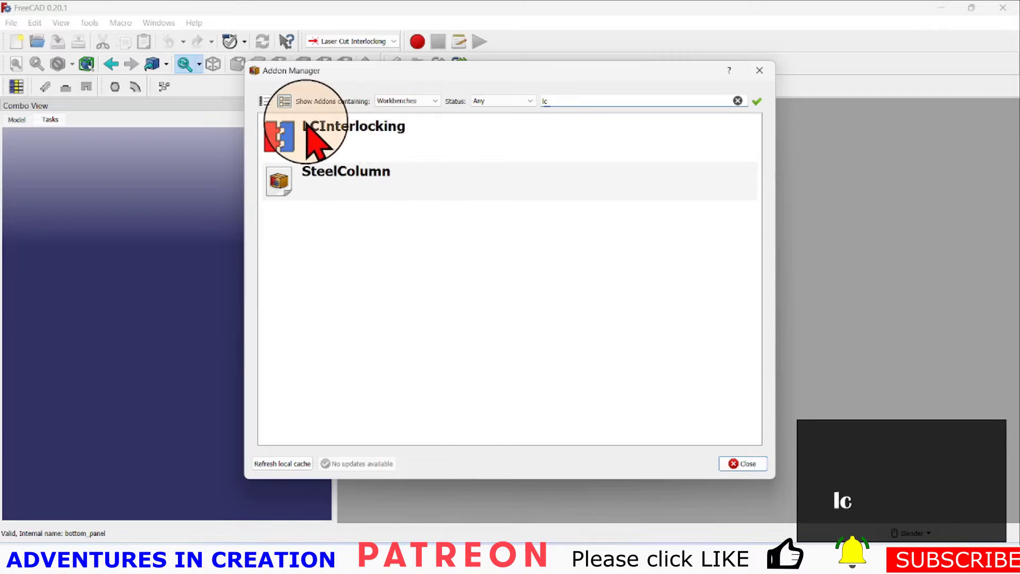
{"action": "left_click", "coordinate": [746, 463]}
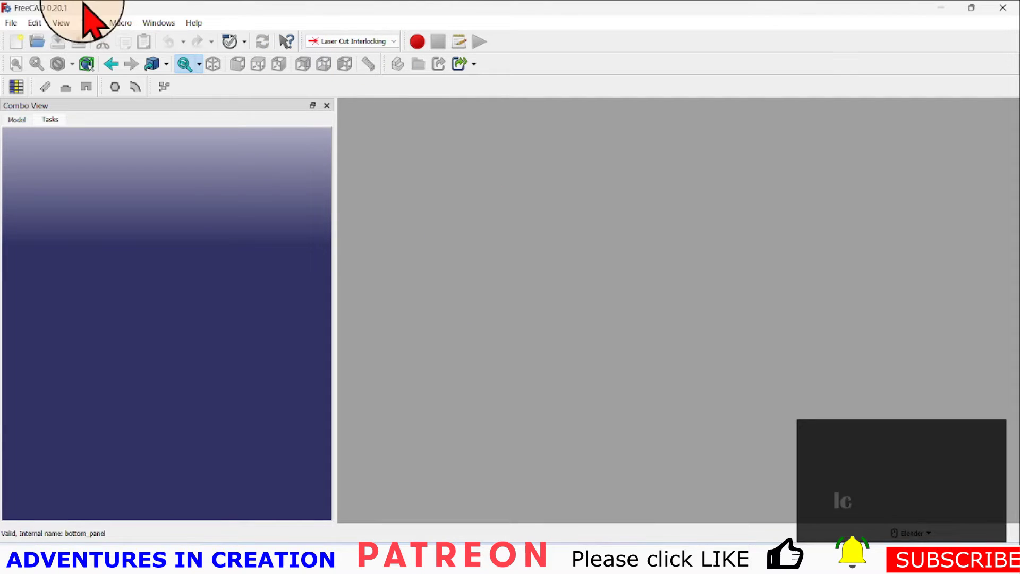
- Create a new Unnamed document with an empty Part, and compact the toolbars into fewer rows
{"action": "left_click", "coordinate": [20, 41]}
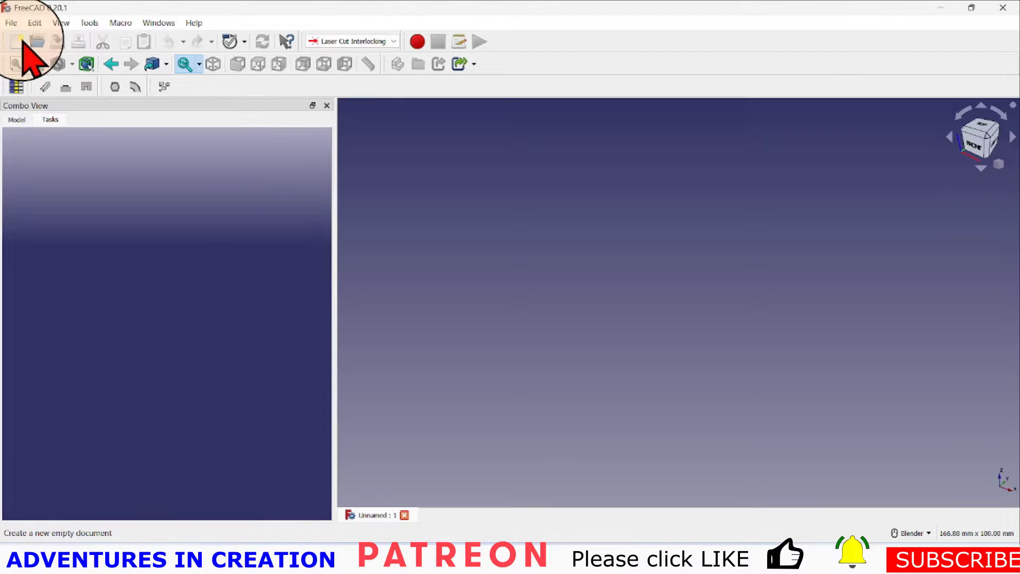
{"action": "left_click", "coordinate": [18, 120]}
{"action": "left_click", "coordinate": [398, 64]}
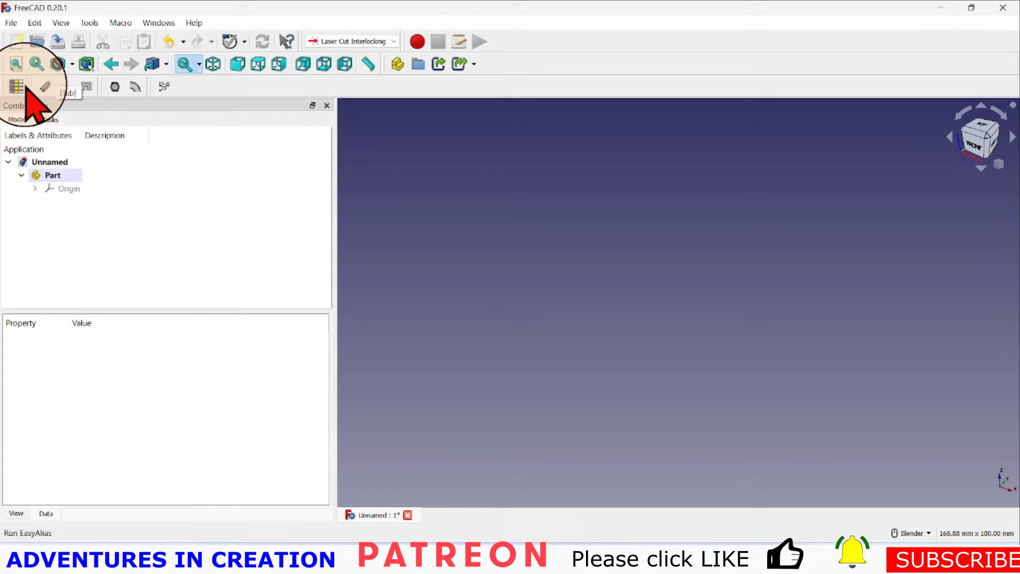
{"action": "left_click_drag", "start_coordinate": [11, 82], "coordinate": [519, 61]}
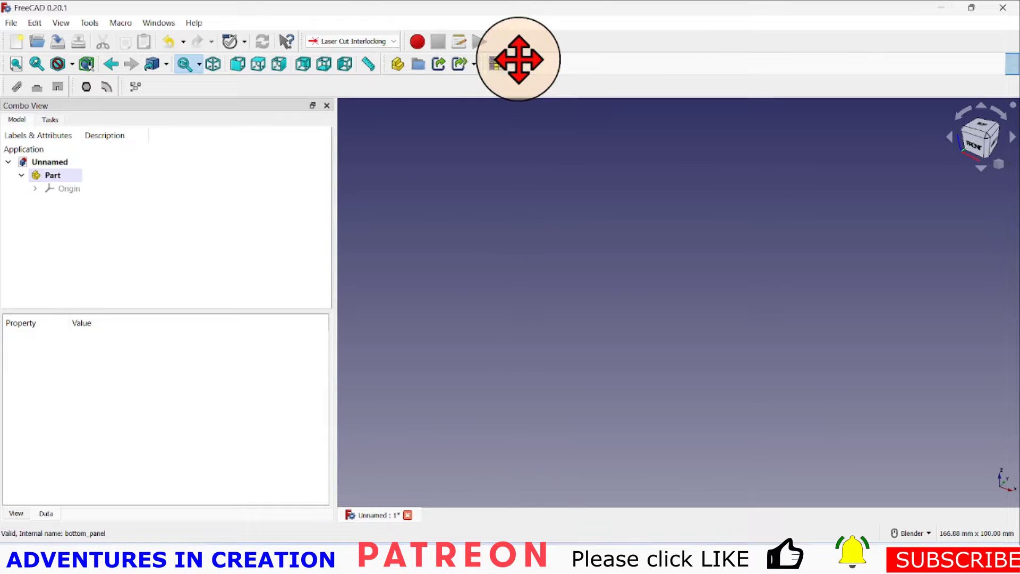
- Make a plain box without tabs, changing its length from 90 to 50 mm, and preview it
{"action": "left_click", "coordinate": [17, 87]}
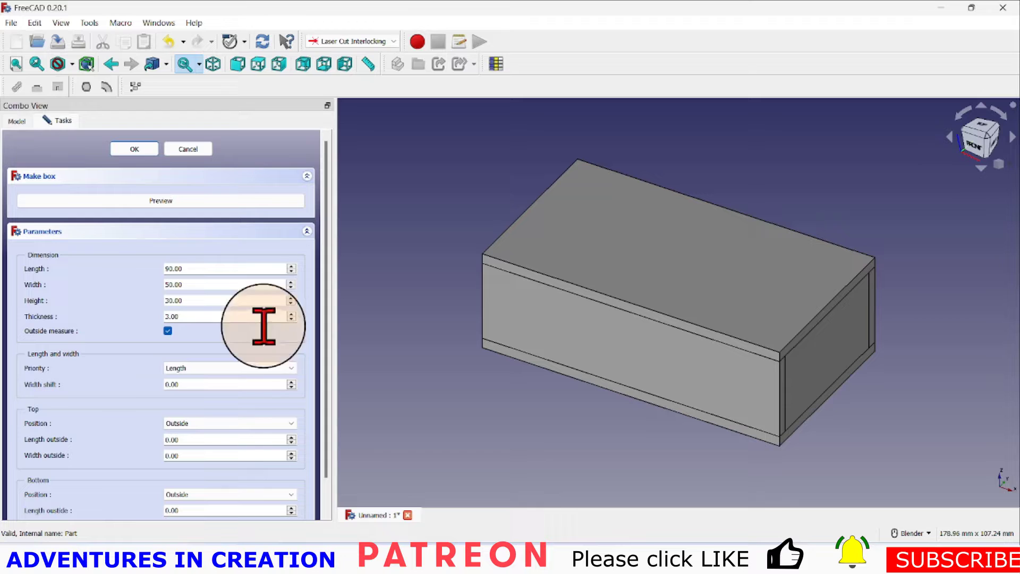
{"action": "scroll", "coordinate": [654, 380], "scroll_direction": "down", "scroll_amount": 3}
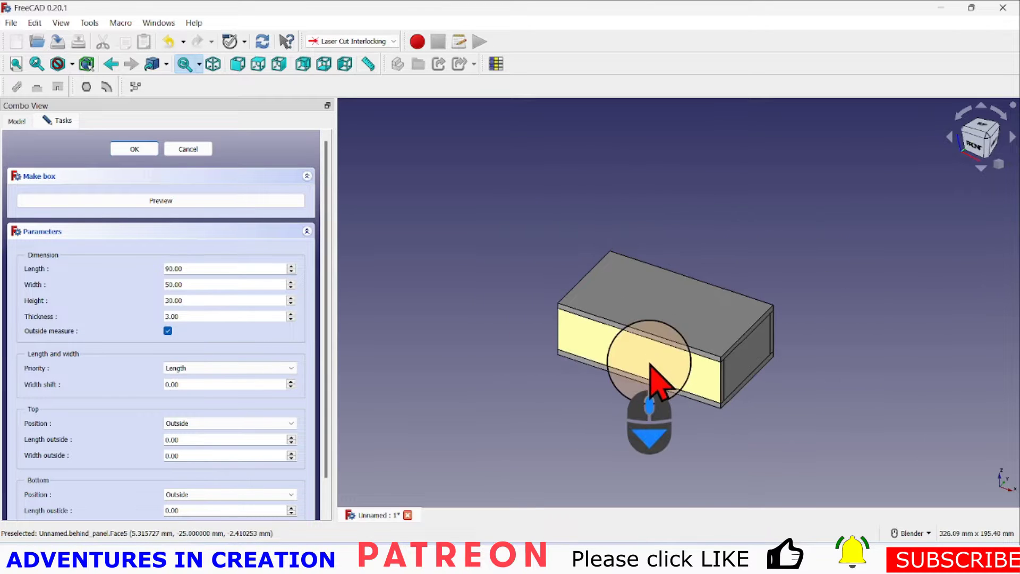
{"action": "middle_click_drag", "start_coordinate": [653, 380], "coordinate": [629, 345]}
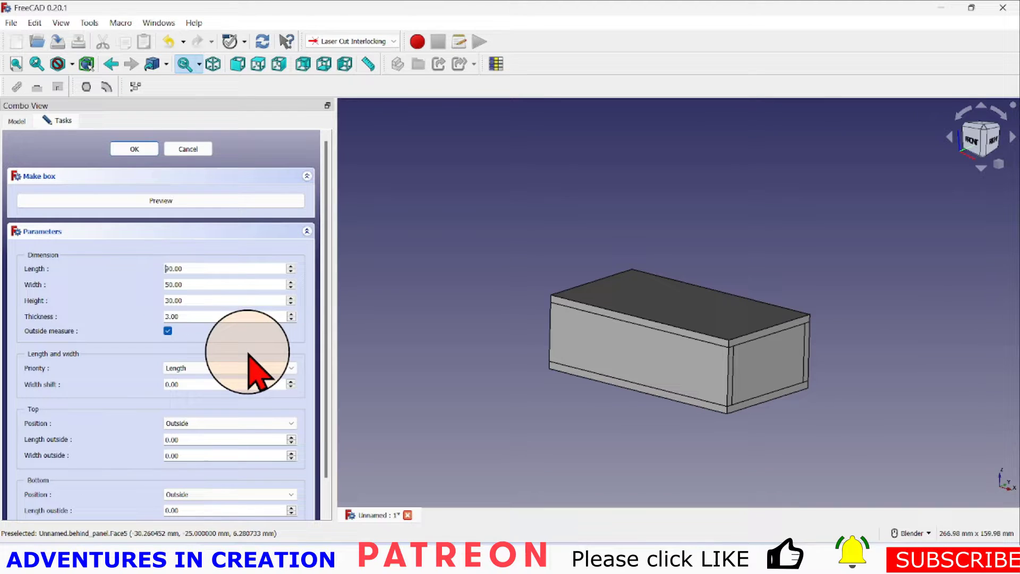
{"action": "key", "text": "Delete"}
{"action": "type", "text": "5"}
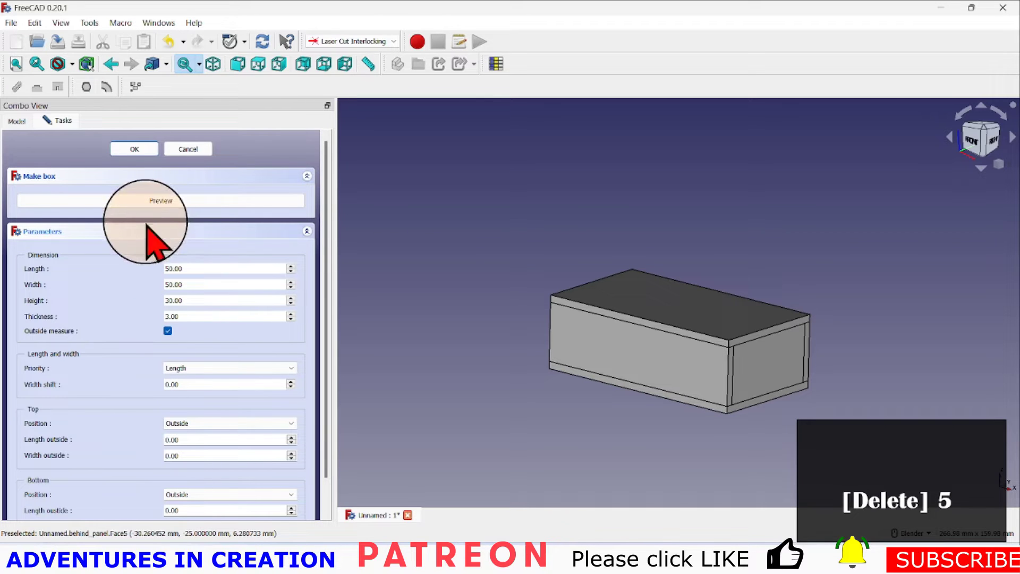
{"action": "left_click", "coordinate": [177, 205]}
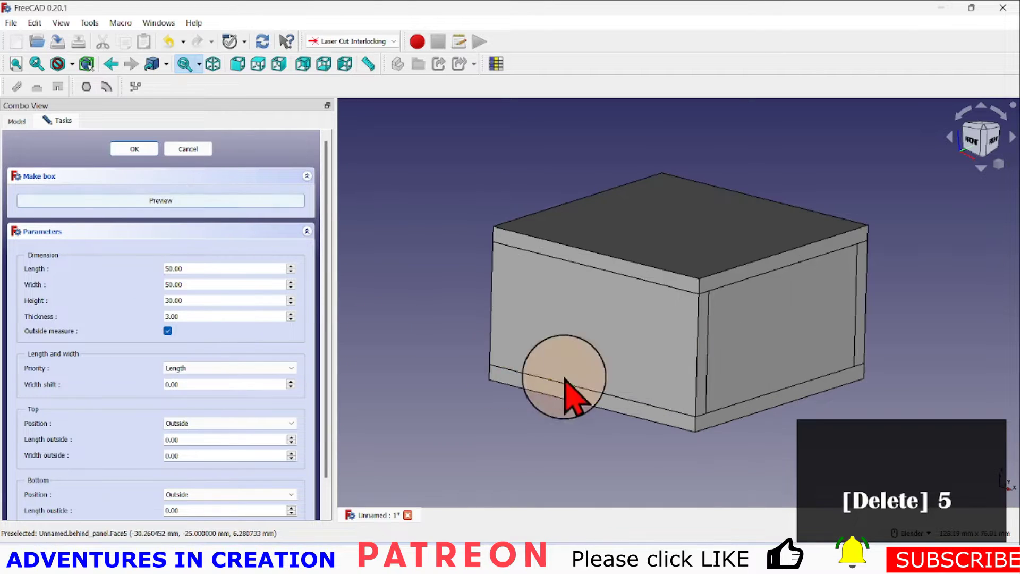
{"action": "scroll", "coordinate": [646, 340], "scroll_direction": "down", "scroll_amount": 4}
{"action": "middle_click_drag", "start_coordinate": [644, 330], "coordinate": [630, 345]}
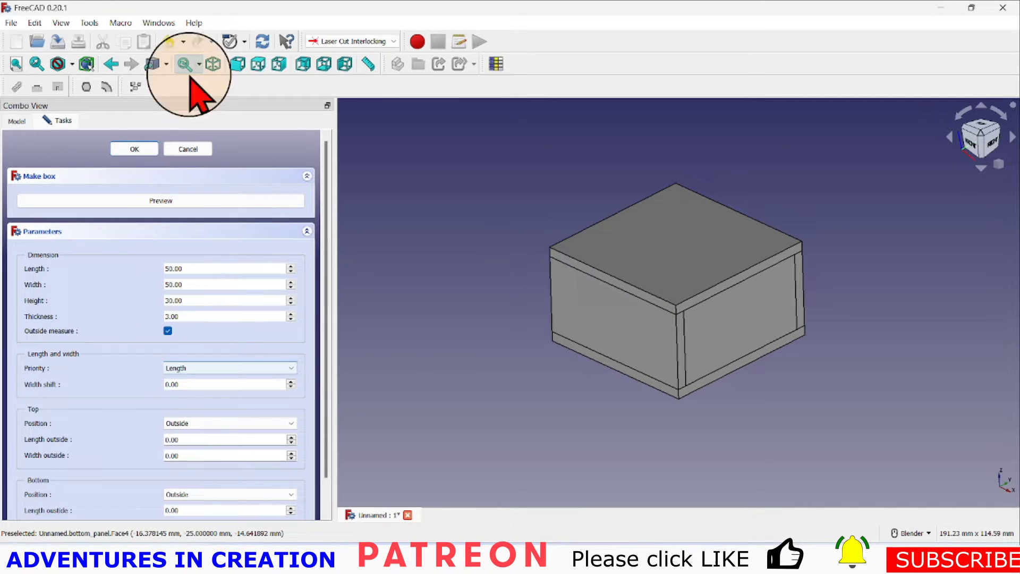
- Accept the 50 × 50 × 30 box and orbit to inspect its open underside
{"action": "left_click", "coordinate": [134, 150]}
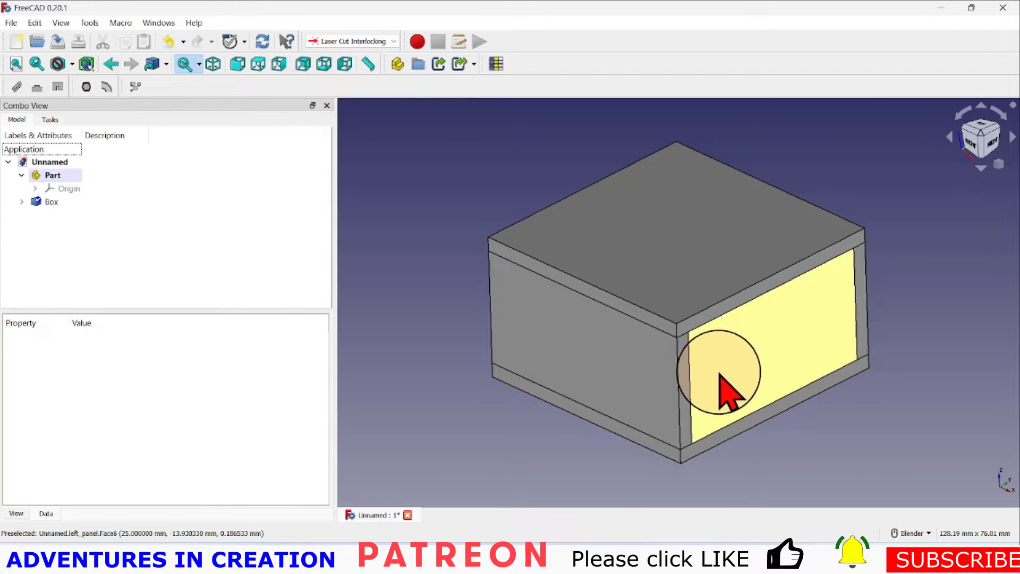
{"action": "scroll", "coordinate": [706, 459], "scroll_direction": "down", "scroll_amount": 2}
{"action": "scroll", "coordinate": [786, 456], "scroll_direction": "up", "scroll_amount": 5}
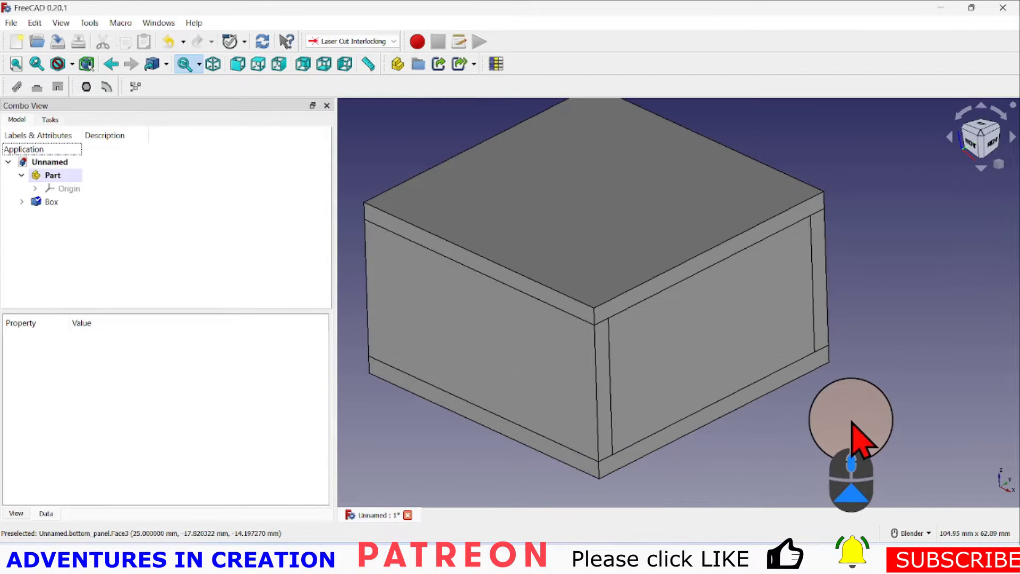
{"action": "scroll", "coordinate": [851, 423], "scroll_direction": "down", "scroll_amount": 2}
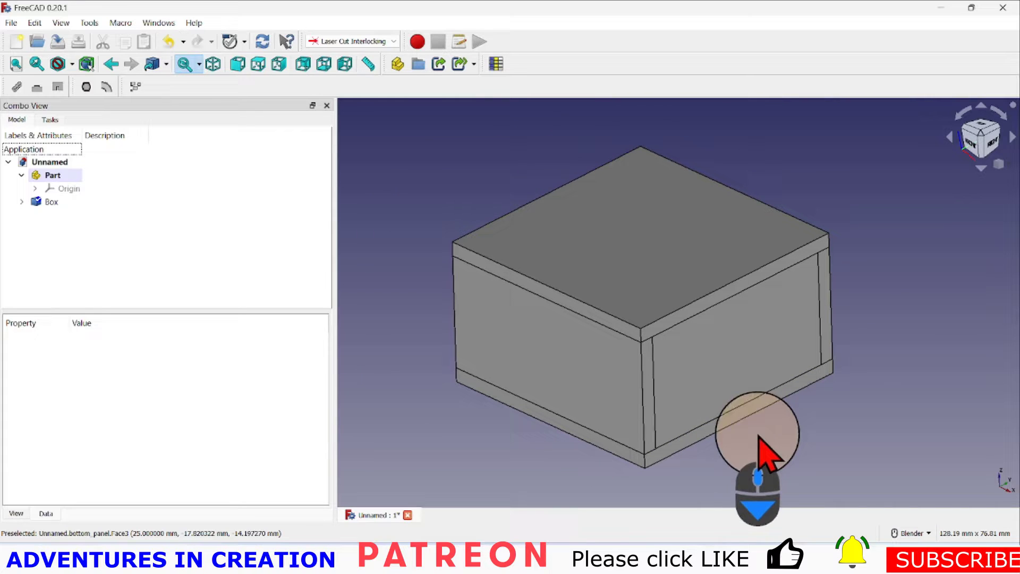
{"action": "middle_click_drag", "start_coordinate": [779, 408], "coordinate": [776, 382]}
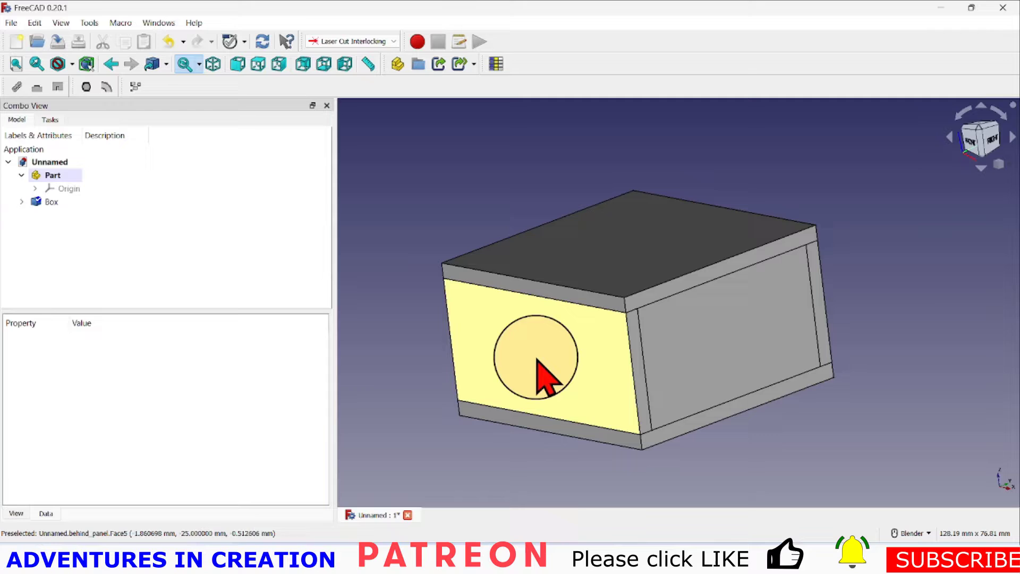
{"action": "middle_click_drag", "start_coordinate": [951, 326], "coordinate": [520, 340]}
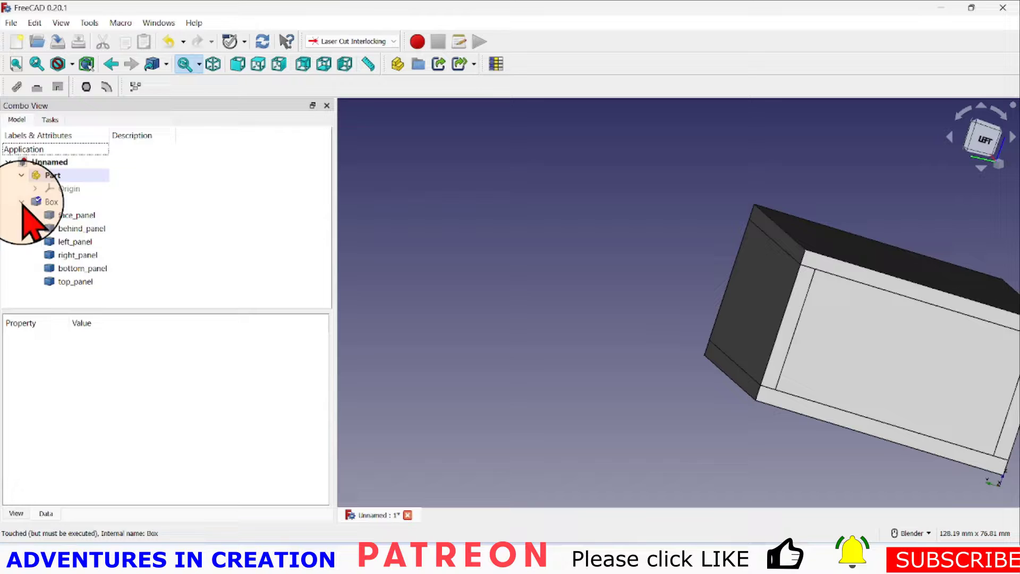
- Select face_panel and behind_panel in the tree to identify which sides they are
{"action": "left_click", "coordinate": [84, 216]}
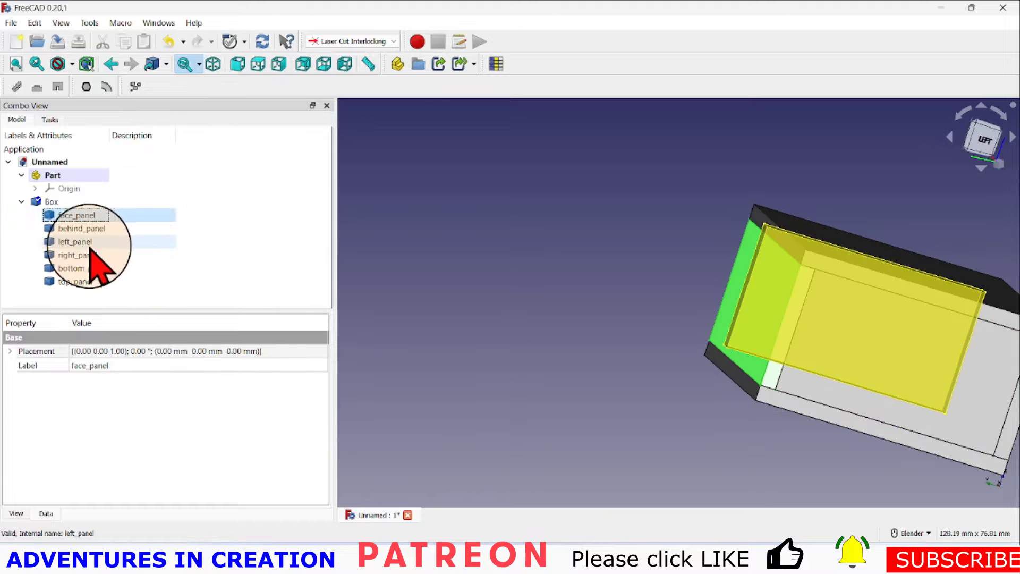
{"action": "middle_click_drag", "start_coordinate": [922, 376], "coordinate": [553, 324]}
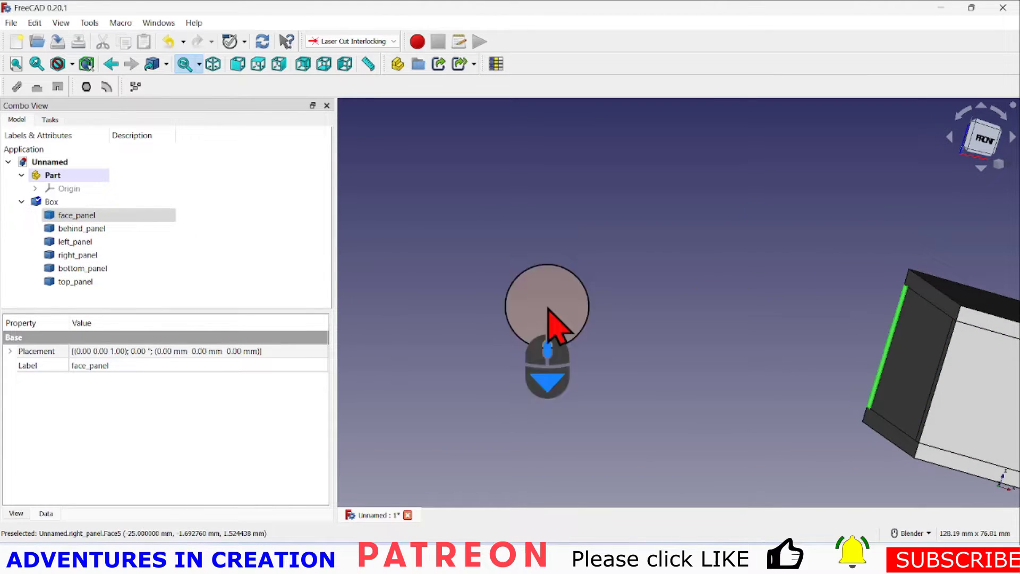
{"action": "left_click", "coordinate": [86, 230]}
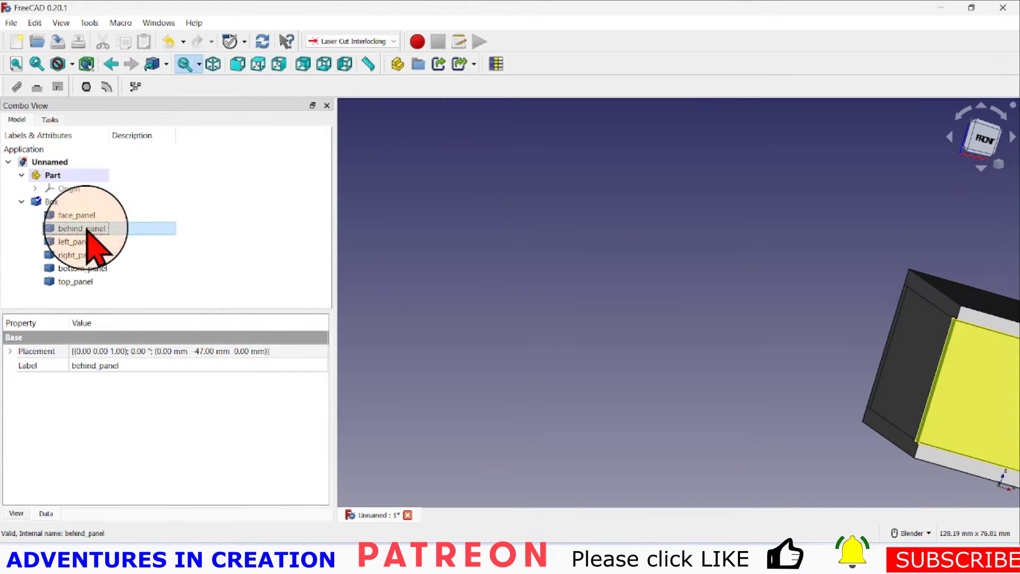
{"action": "middle_click_drag", "start_coordinate": [872, 336], "coordinate": [546, 239]}
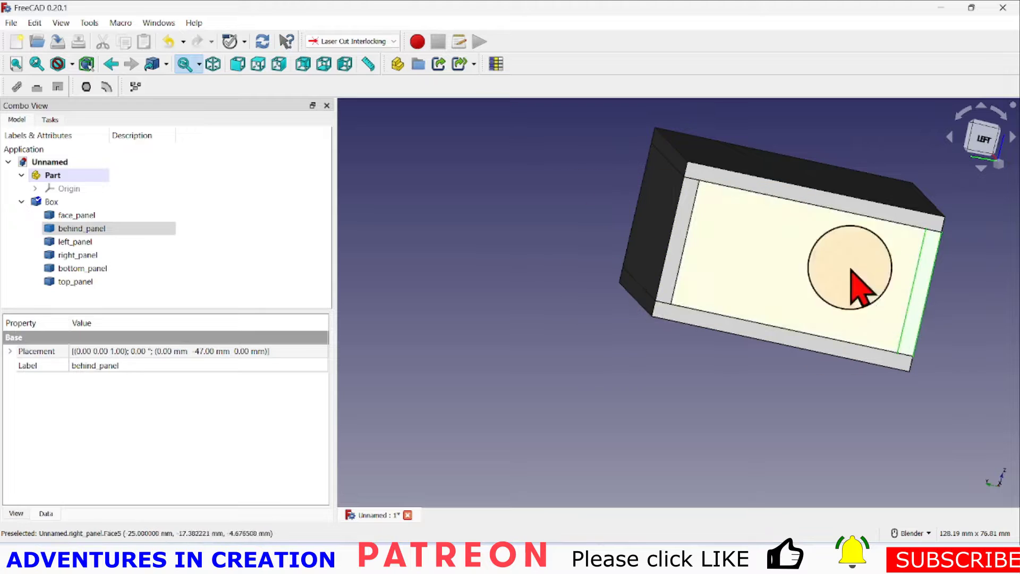
{"action": "scroll", "coordinate": [571, 221], "scroll_direction": "down", "scroll_amount": 3}
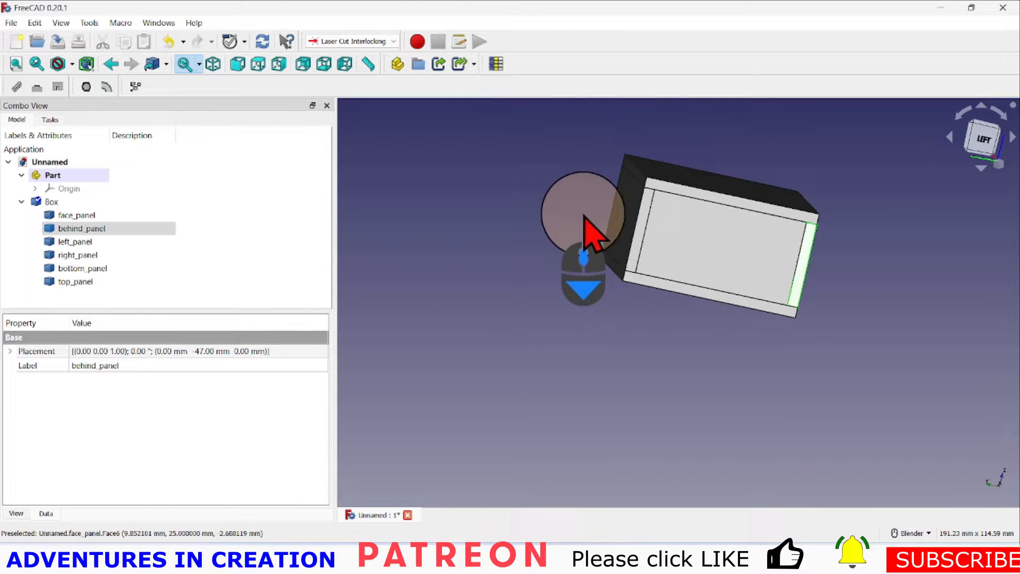
{"action": "middle_click_drag", "start_coordinate": [584, 218], "coordinate": [640, 218]}
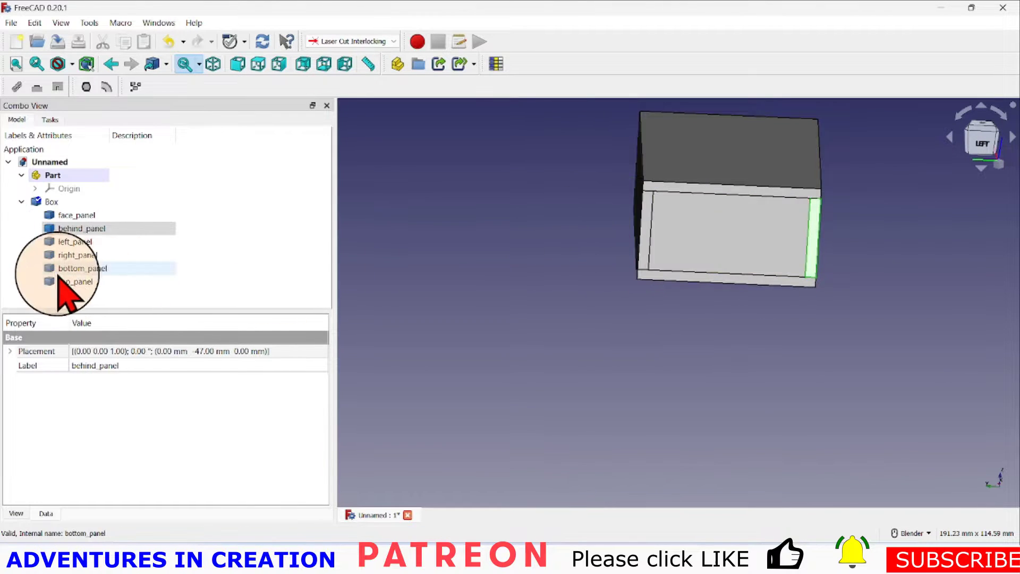
- Hide top_panel to open the box, then select face_panel through bottom_panel
{"action": "left_click", "coordinate": [75, 282]}
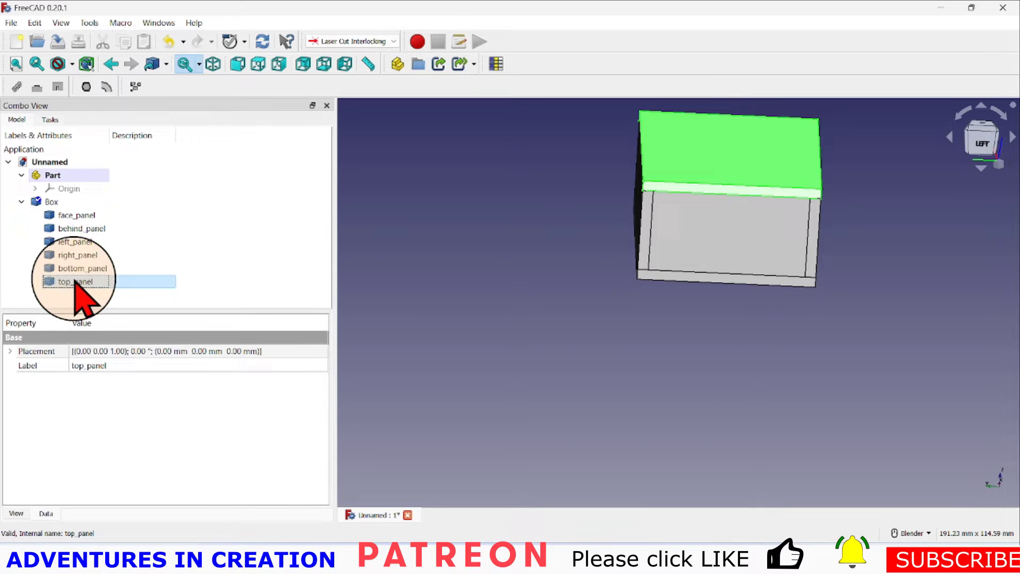
{"action": "key", "text": "space"}
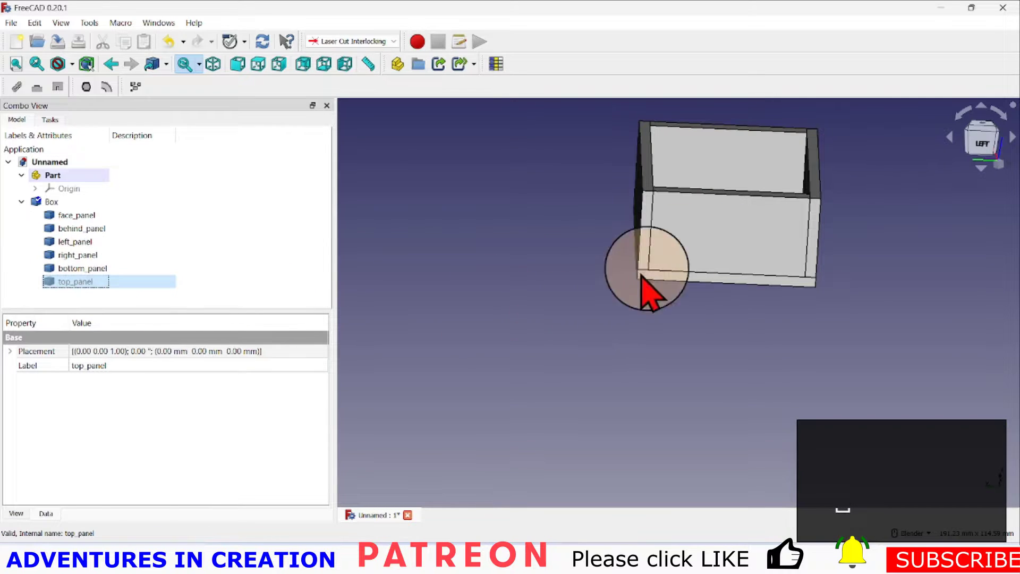
{"action": "scroll", "coordinate": [687, 214], "scroll_direction": "up", "scroll_amount": 3}
{"action": "scroll", "coordinate": [744, 209], "scroll_direction": "down", "scroll_amount": 5}
{"action": "mouse_move", "coordinate": [746, 199]}
{"action": "middle_mouse_down"}
{"action": "mouse_move", "coordinate": [696, 228]}
{"action": "mouse_move", "coordinate": [719, 196]}
{"action": "mouse_move", "coordinate": [738, 186]}
{"action": "mouse_move", "coordinate": [739, 197]}
{"action": "middle_mouse_up"}
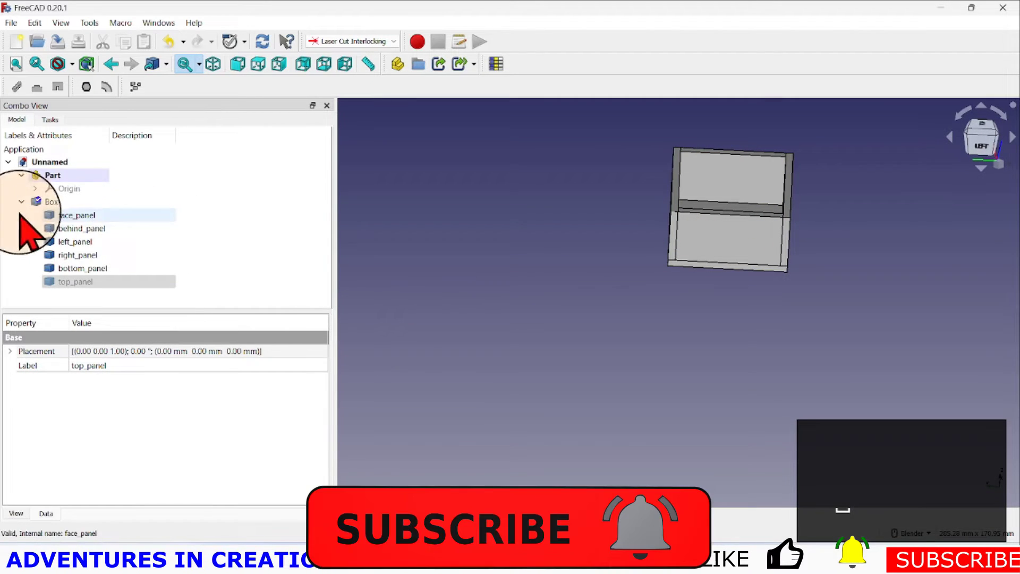
{"action": "left_click", "coordinate": [79, 216]}
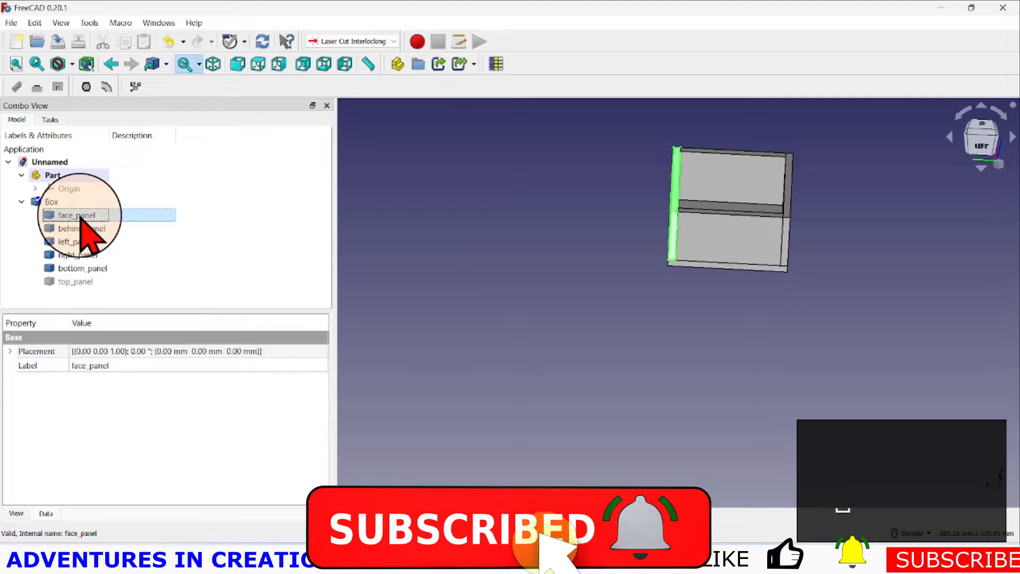
{"action": "left_click", "coordinate": [80, 268], "text": "shift"}
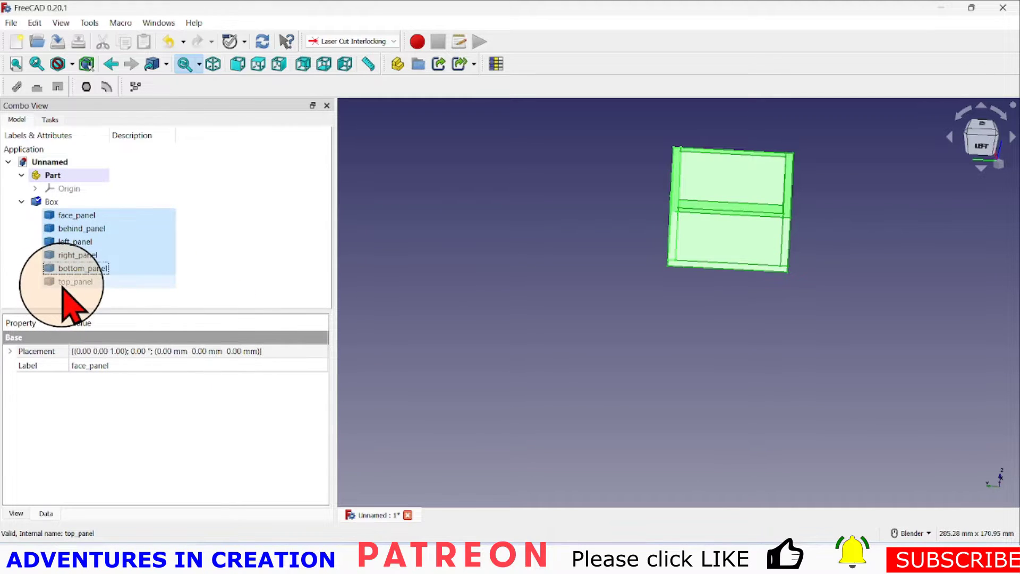
- Add the five selected panels as parts in Parts and tabs, then check the bottom and behind faces
{"action": "left_click", "coordinate": [37, 87]}
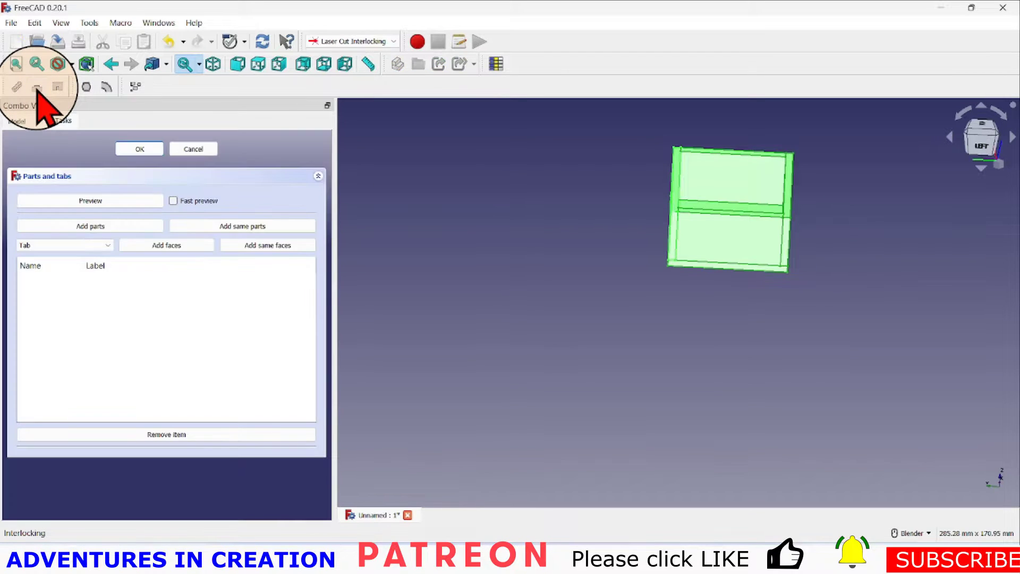
{"action": "left_click", "coordinate": [89, 226]}
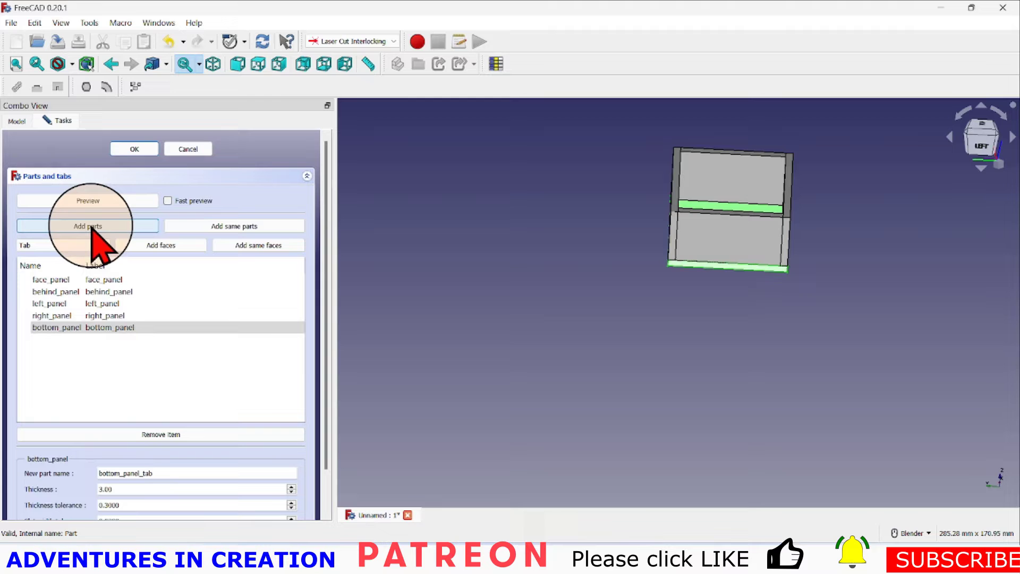
{"action": "middle_click_drag", "start_coordinate": [674, 292], "coordinate": [650, 271]}
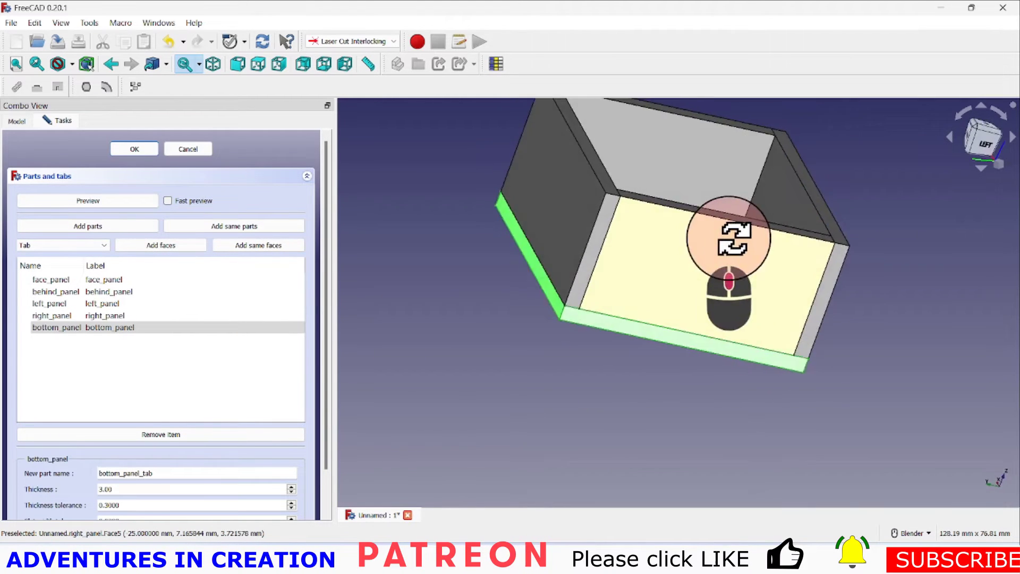
{"action": "middle_click_drag", "start_coordinate": [733, 239], "coordinate": [680, 249]}
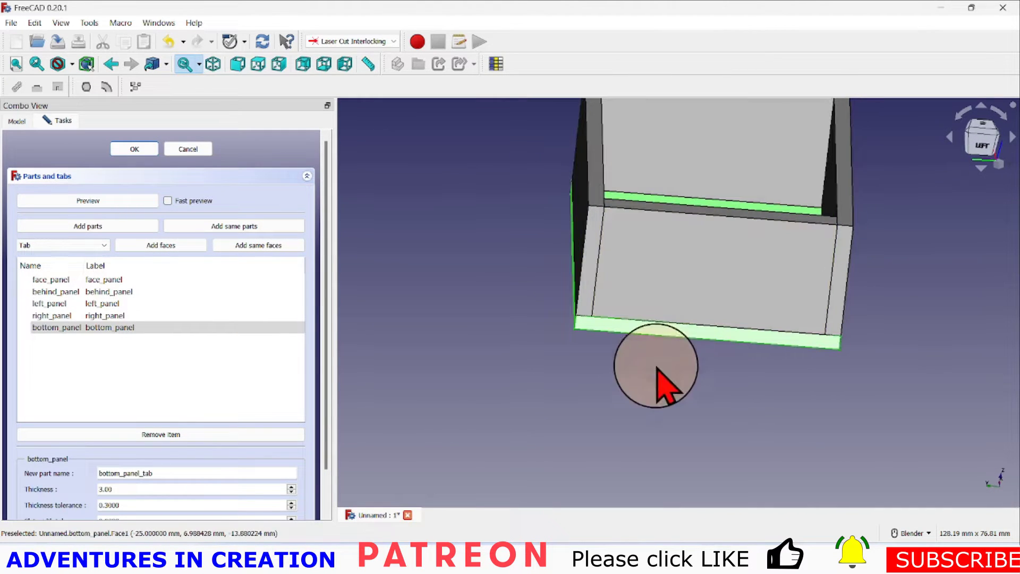
{"action": "left_click", "coordinate": [653, 396]}
{"action": "left_click", "coordinate": [704, 271]}
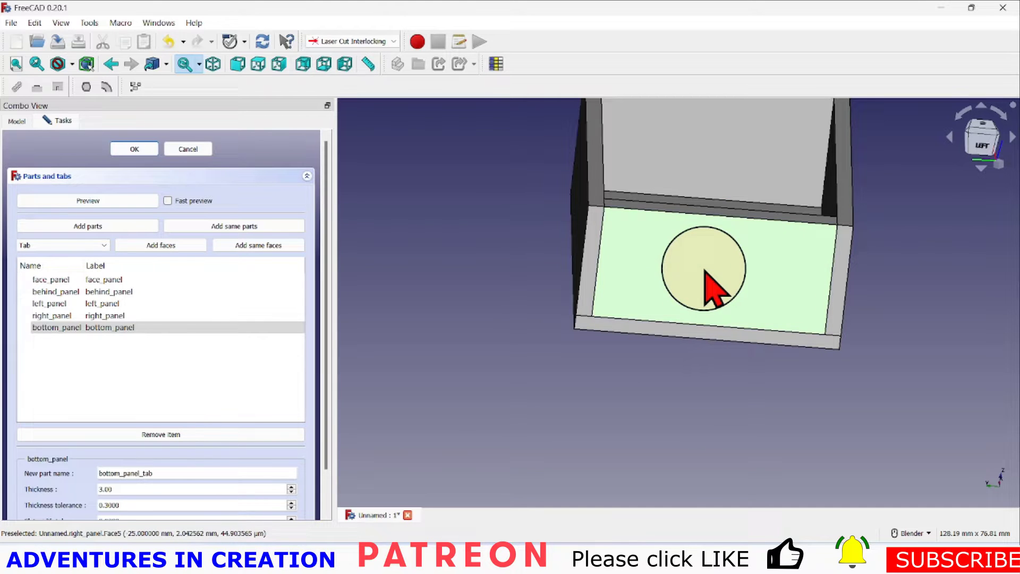
{"action": "left_click", "coordinate": [724, 150]}
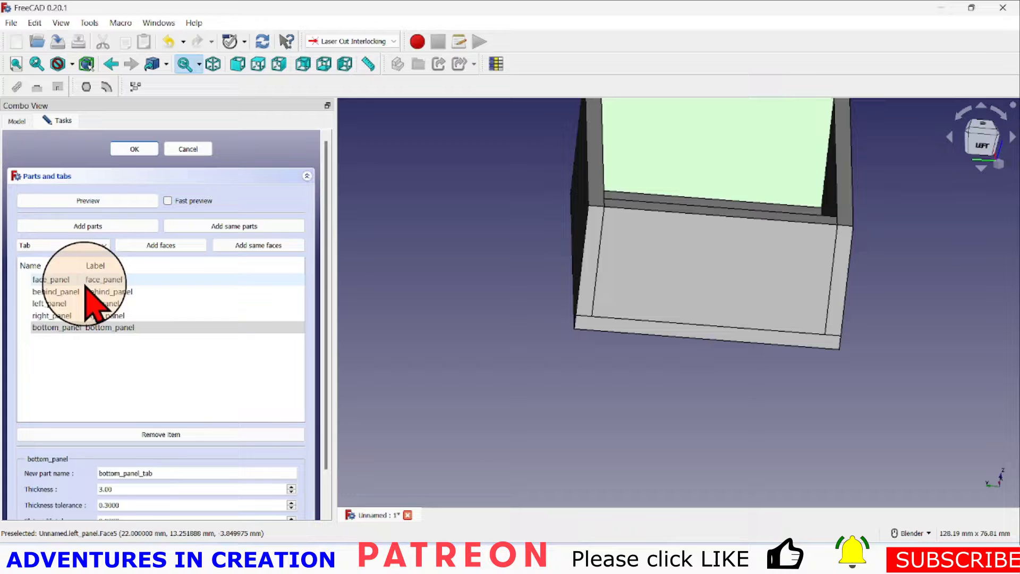
{"action": "left_click", "coordinate": [76, 304]}
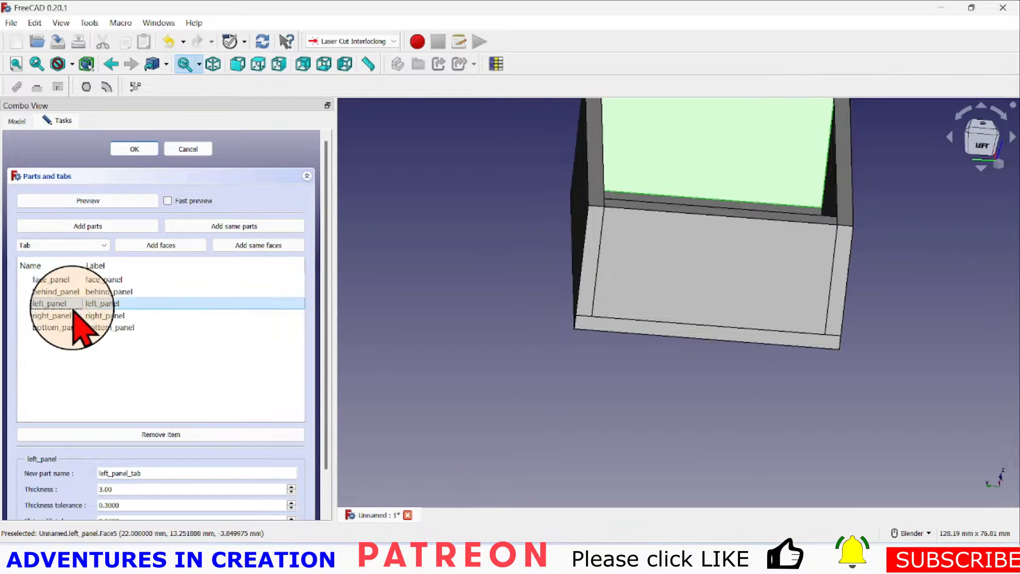
- Review the tab settings of the right, face, behind and bottom panel parts
{"action": "left_click", "coordinate": [72, 315]}
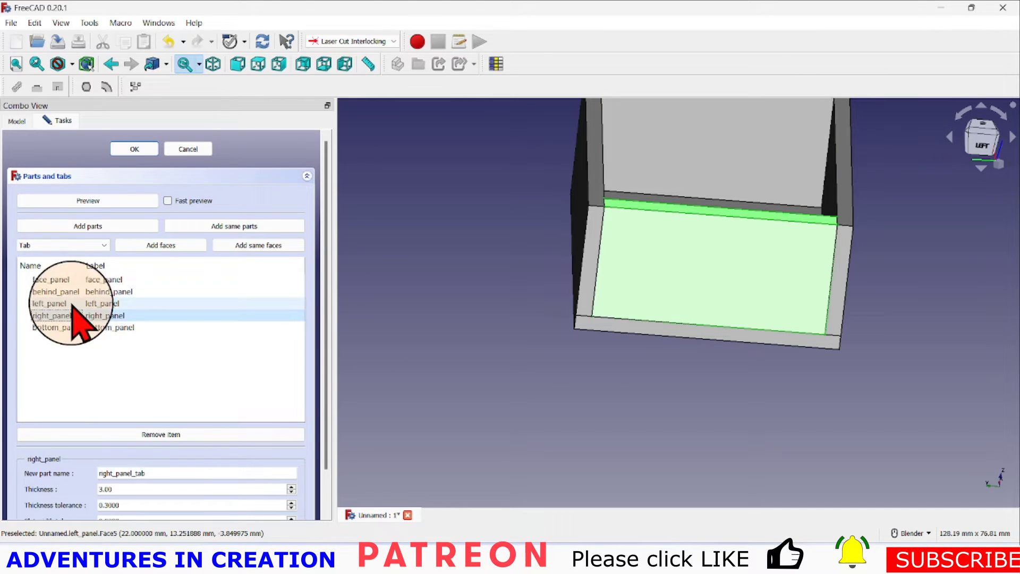
{"action": "left_click", "coordinate": [77, 280]}
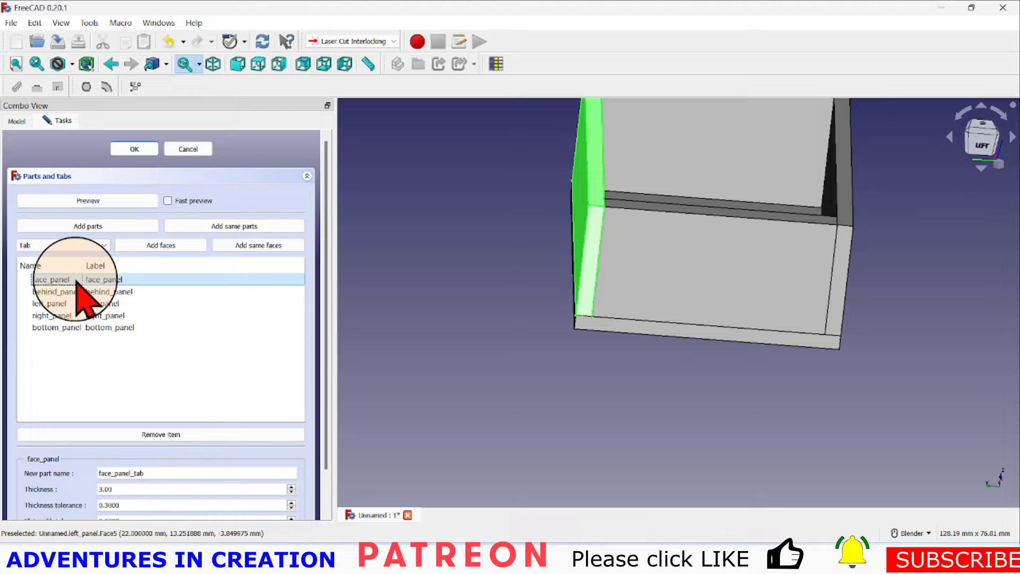
{"action": "left_click_drag", "start_coordinate": [76, 280], "coordinate": [76, 291]}
{"action": "left_click", "coordinate": [76, 291]}
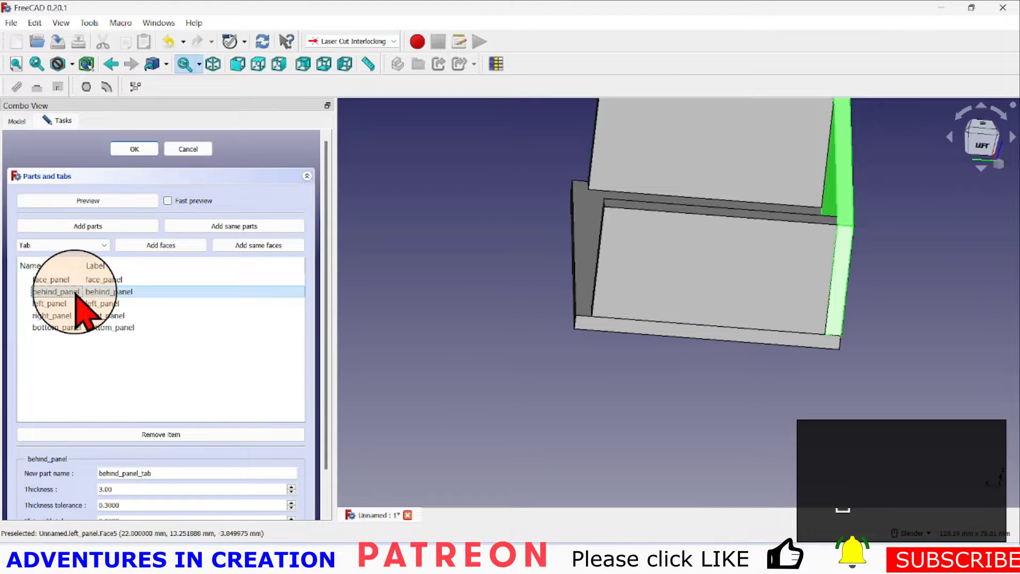
{"action": "left_click", "coordinate": [69, 327]}
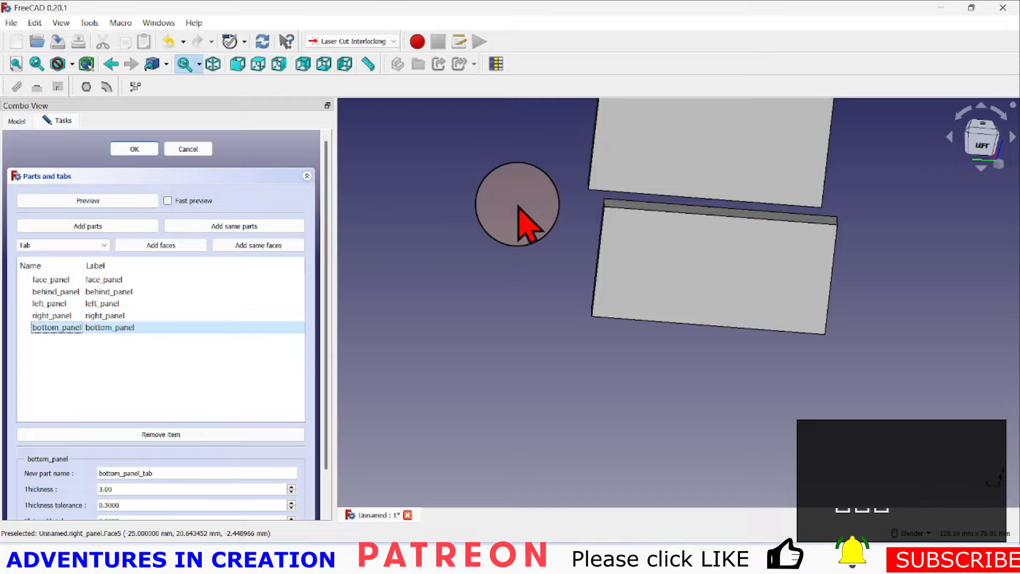
- Select the end and bottom edge faces of both side panels for tabs
{"action": "middle_click_drag", "start_coordinate": [521, 221], "coordinate": [559, 212]}
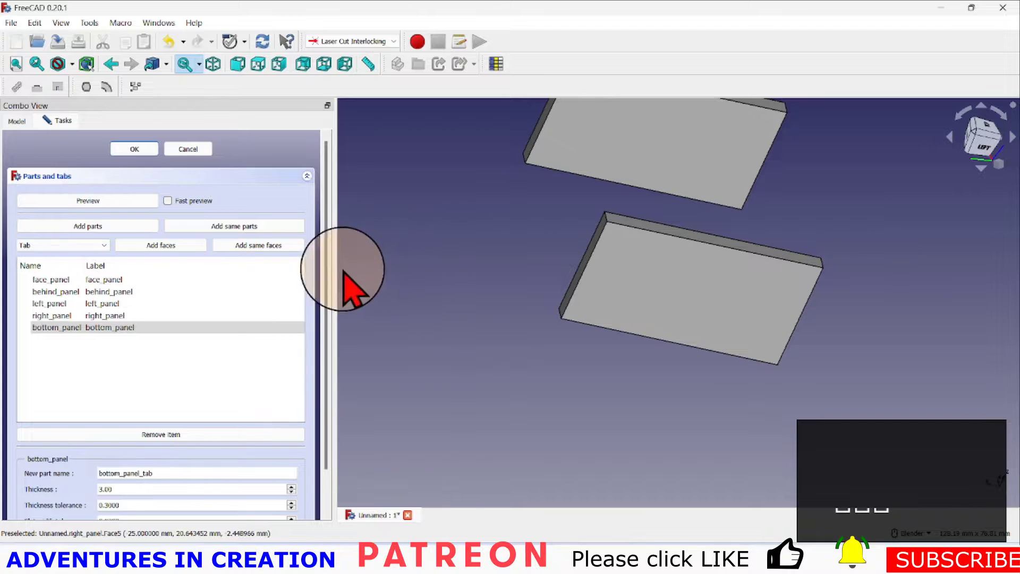
{"action": "left_click", "coordinate": [585, 264]}
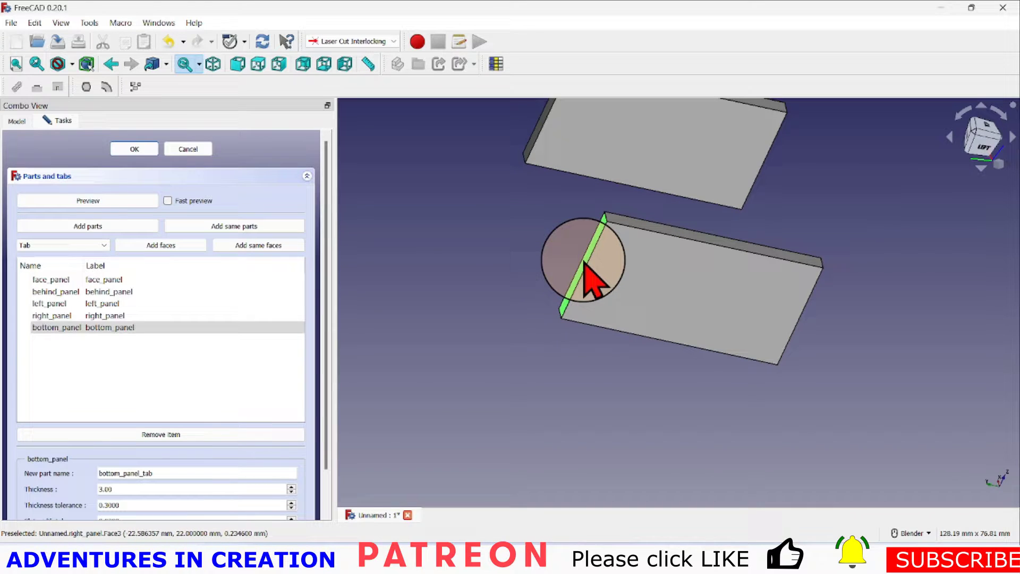
{"action": "left_click", "coordinate": [532, 143], "text": "ctrl"}
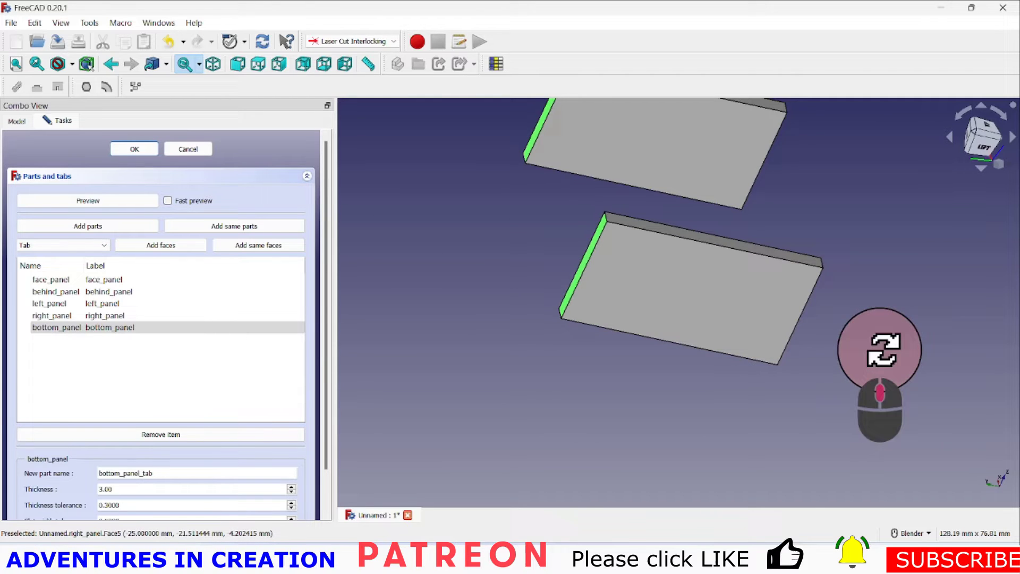
{"action": "middle_click_drag", "start_coordinate": [880, 349], "coordinate": [795, 325]}
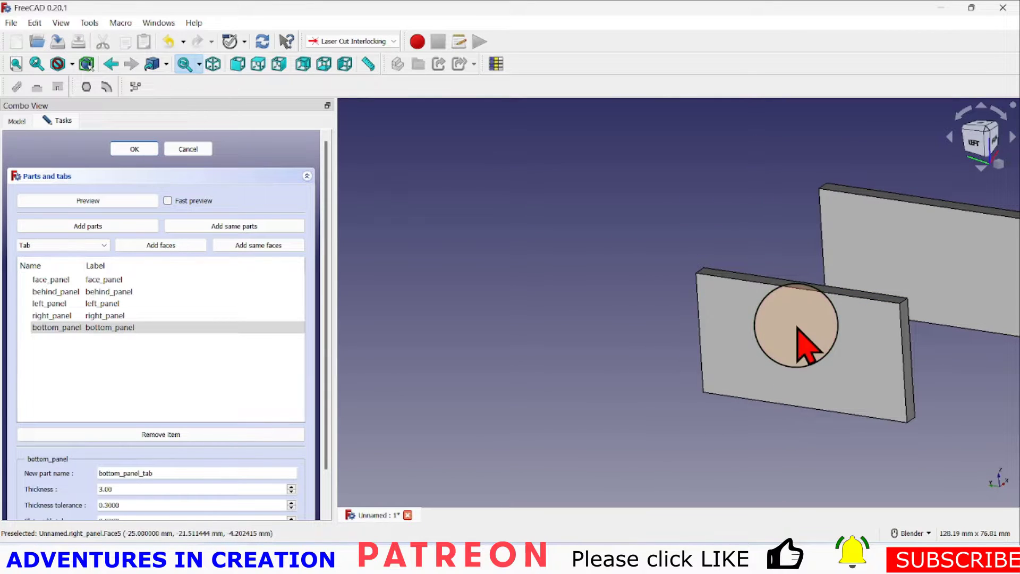
{"action": "middle_click_drag", "start_coordinate": [789, 365], "coordinate": [571, 292], "text": "shift"}
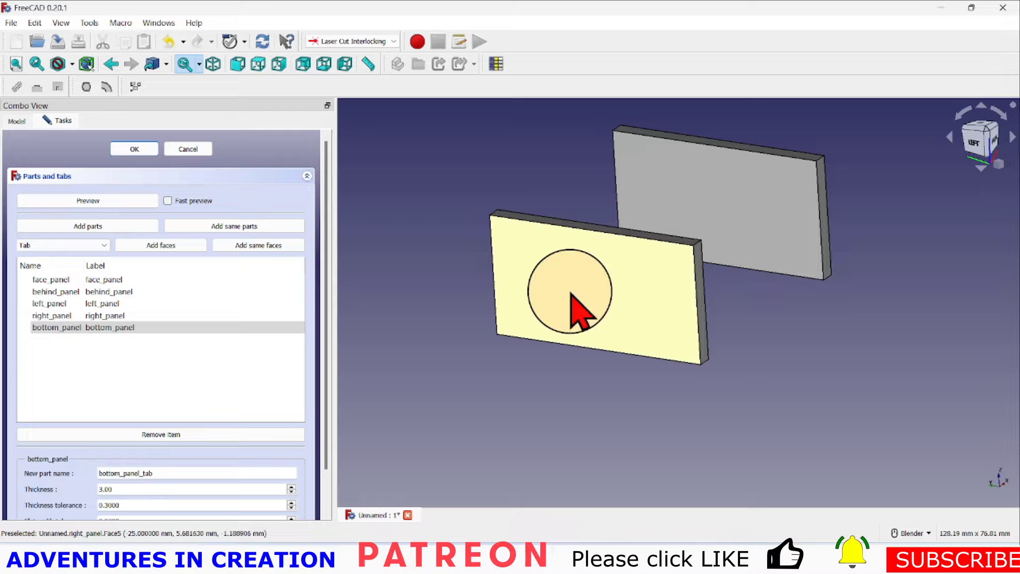
{"action": "left_click", "coordinate": [704, 316], "text": "ctrl"}
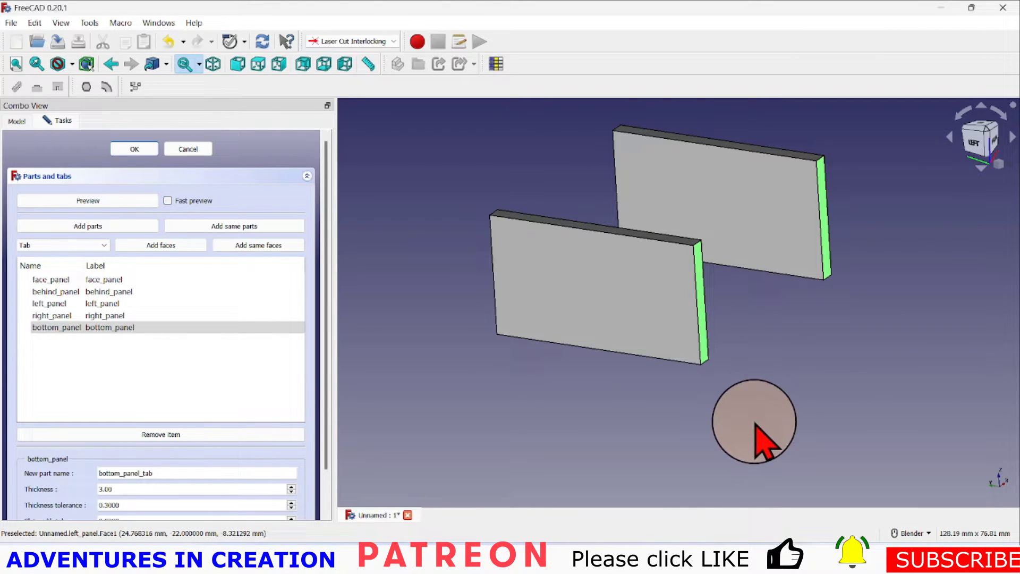
{"action": "middle_click_drag", "start_coordinate": [757, 425], "coordinate": [744, 312]}
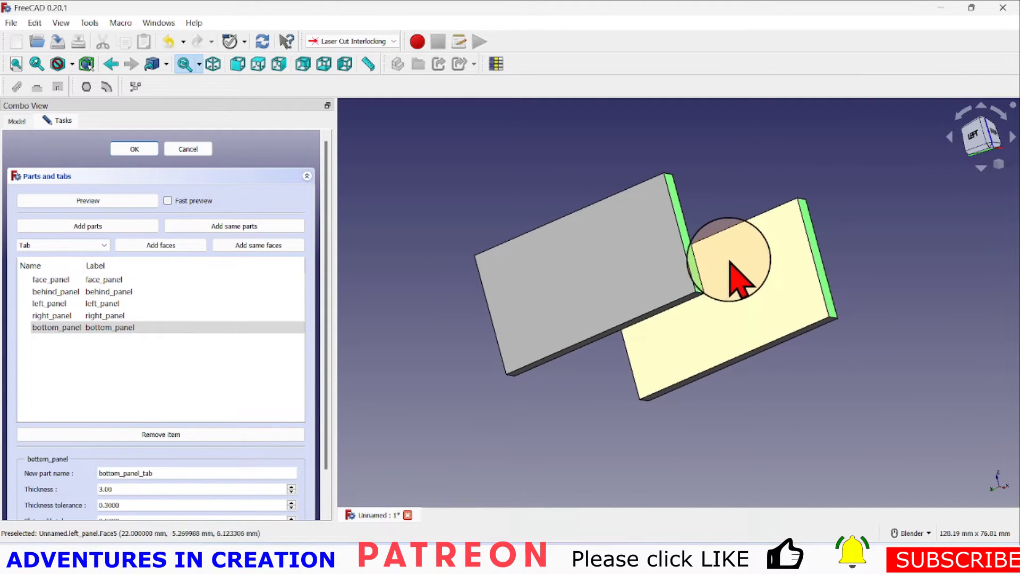
{"action": "left_click", "coordinate": [670, 313], "text": "ctrl"}
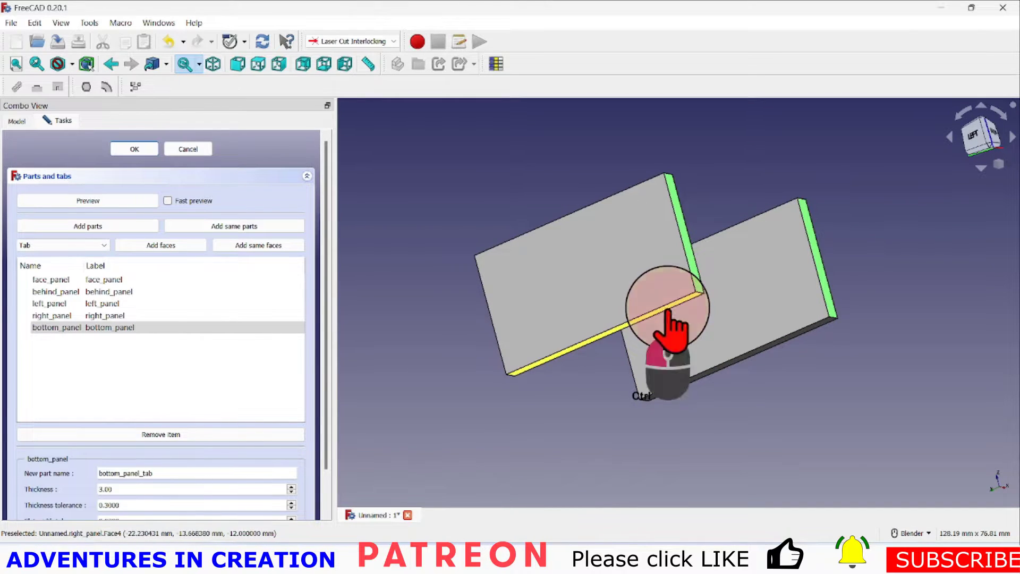
{"action": "left_click", "coordinate": [776, 346], "text": "ctrl"}
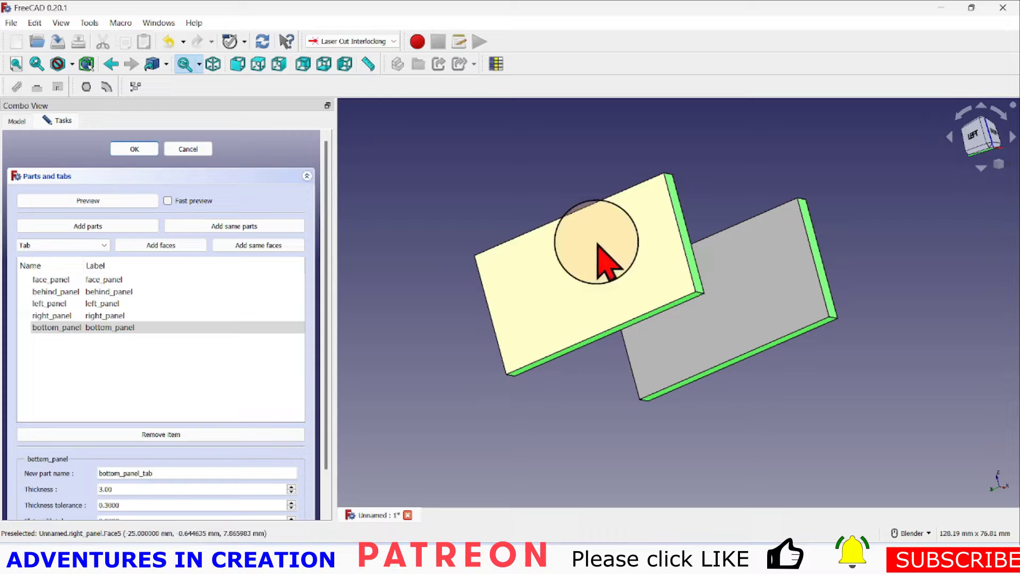
- Add the selected edge faces as tab faces and set left_panel Face4 to 2 tabs
{"action": "left_click", "coordinate": [162, 245]}
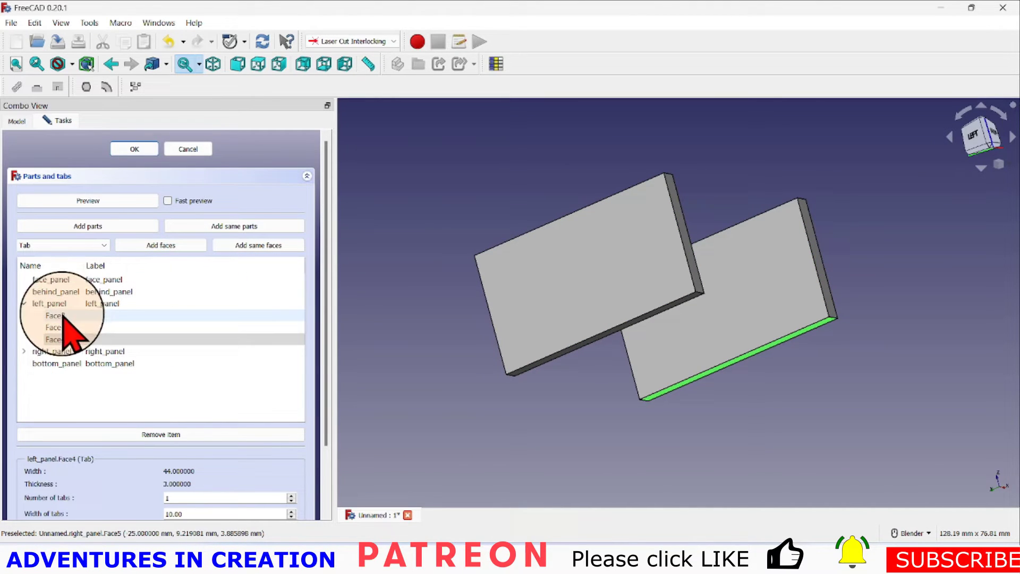
{"action": "left_click", "coordinate": [23, 351]}
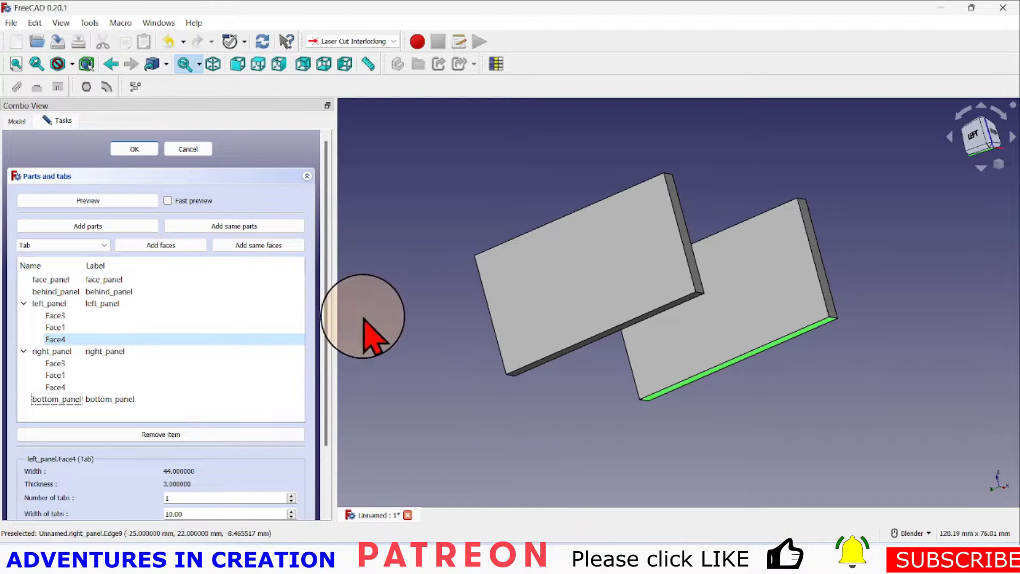
{"action": "left_click_drag", "start_coordinate": [329, 325], "coordinate": [341, 376]}
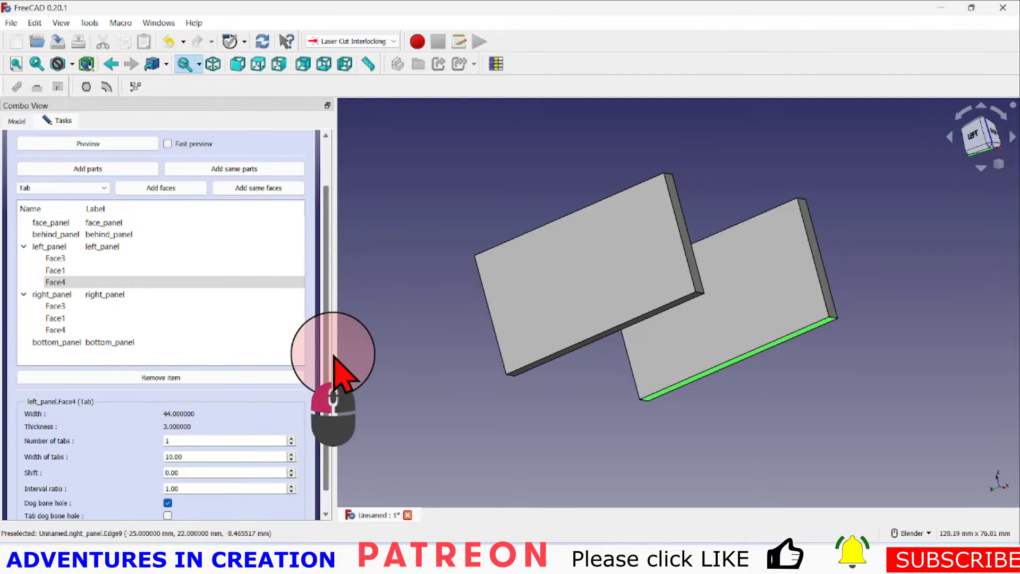
{"action": "left_click", "coordinate": [290, 438]}
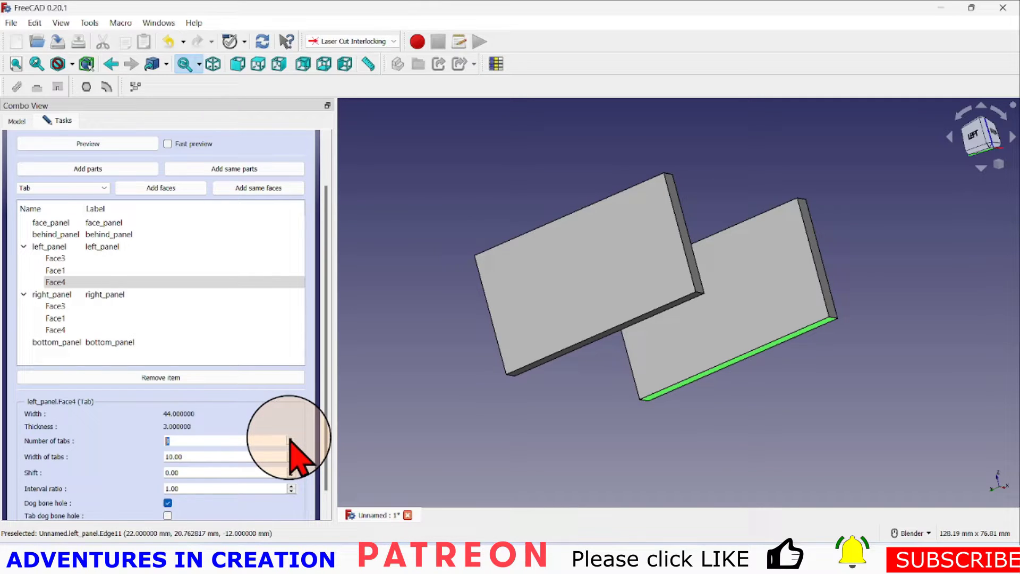
- Raise right_panel Face4 to 3 tabs
{"action": "left_click", "coordinate": [73, 259]}
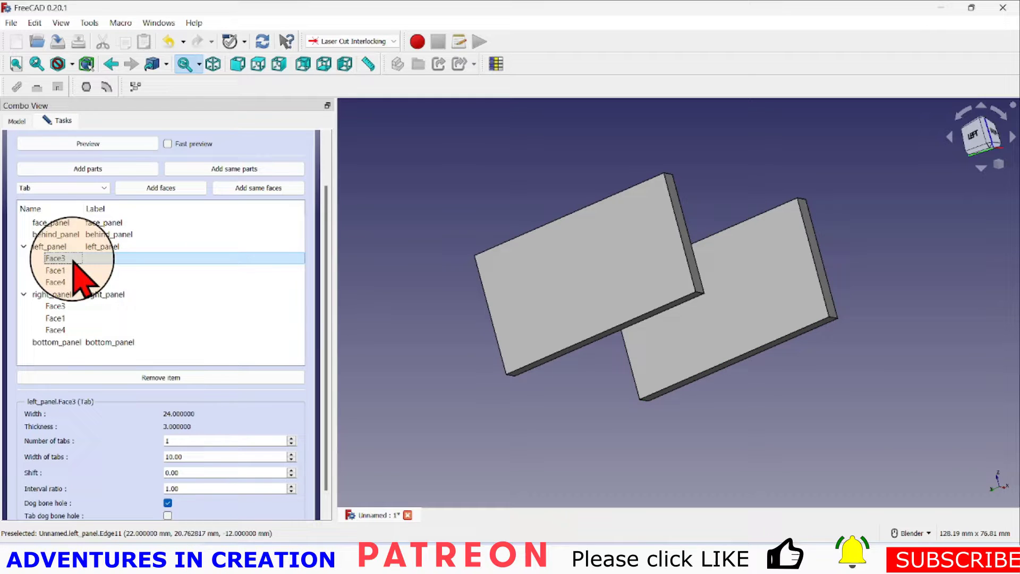
{"action": "left_click", "coordinate": [74, 271]}
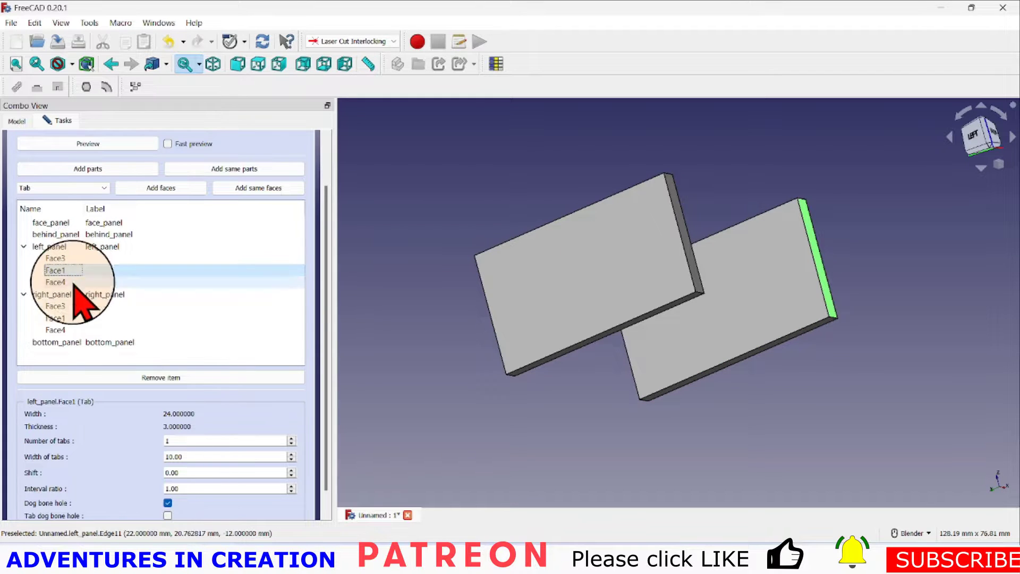
{"action": "left_click", "coordinate": [74, 330]}
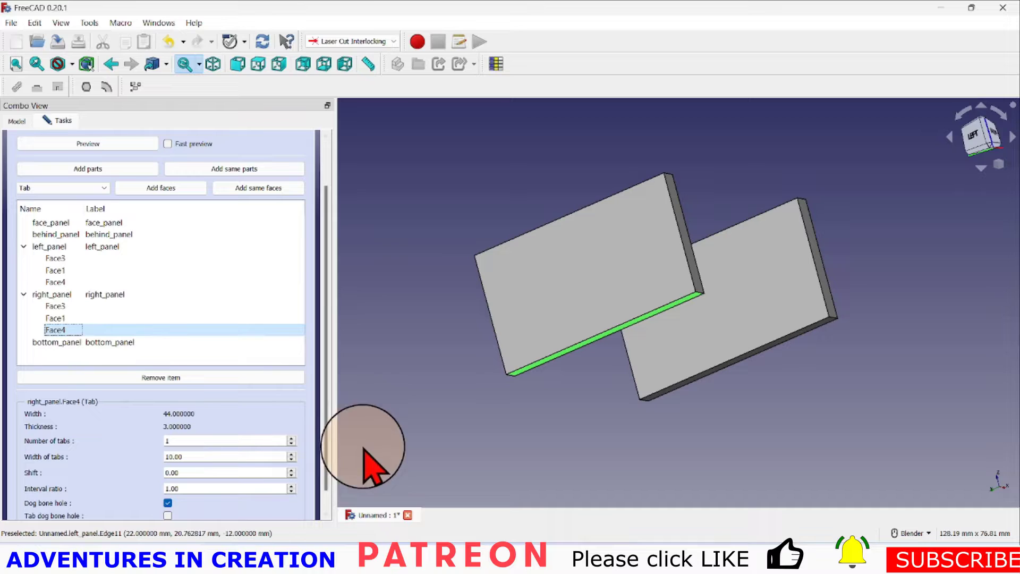
{"action": "left_click", "coordinate": [291, 438]}
{"action": "left_click", "coordinate": [291, 438]}
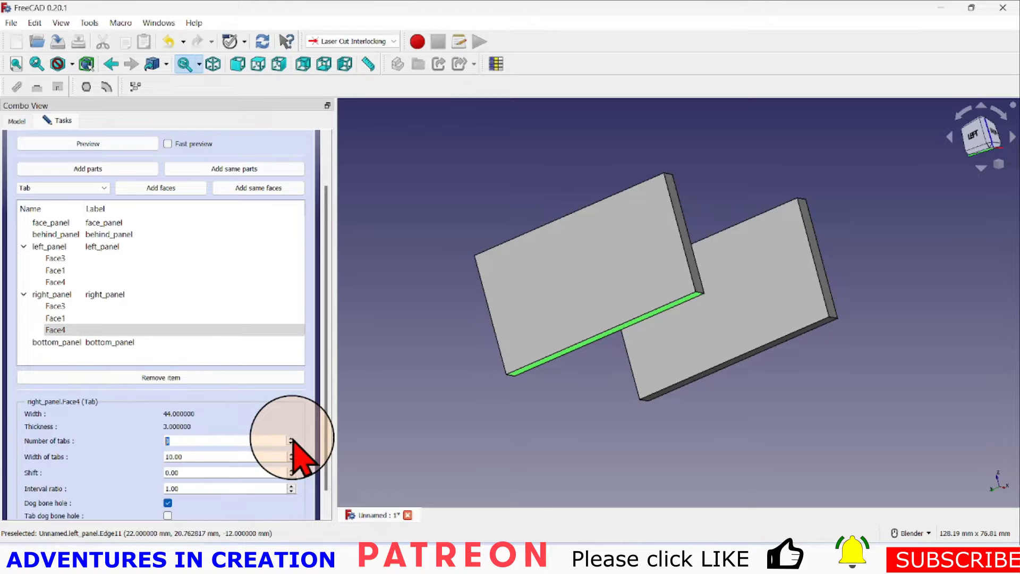
- Review the tab settings of left_panel Face1 and Face3, and right_panel Face3 and Face1
{"action": "left_click", "coordinate": [69, 271]}
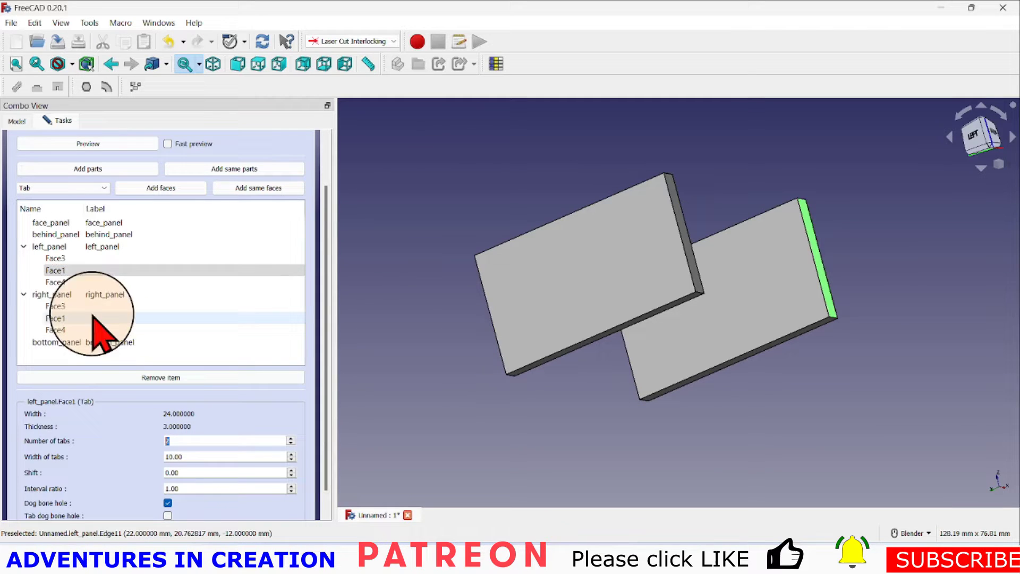
{"action": "left_click", "coordinate": [82, 259]}
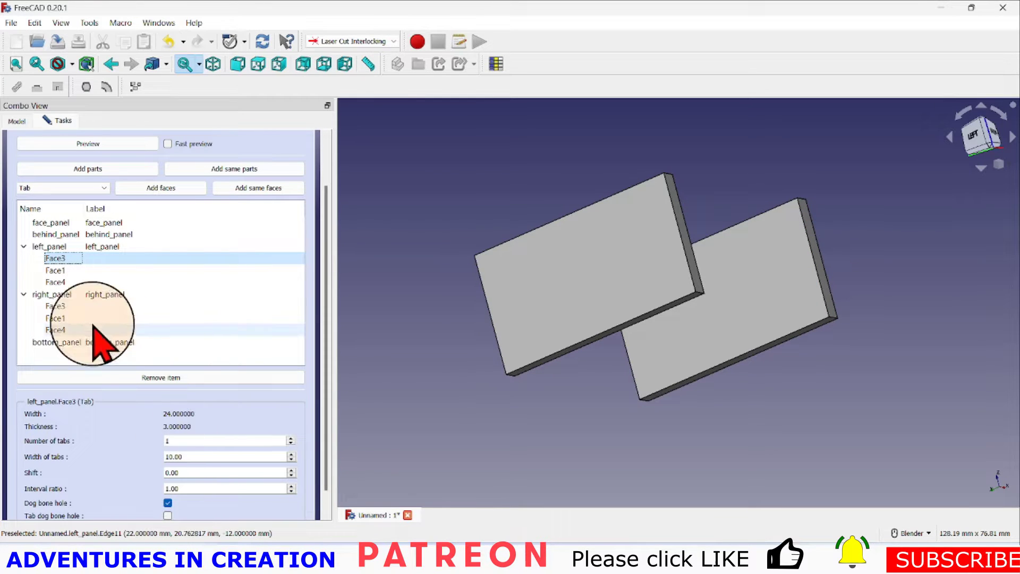
{"action": "left_click", "coordinate": [66, 306]}
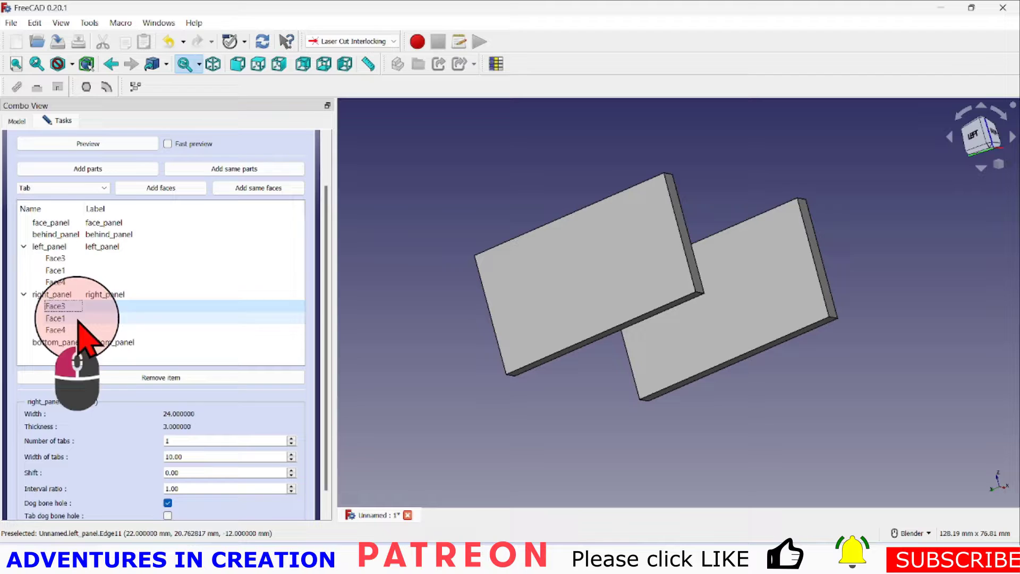
{"action": "left_click", "coordinate": [78, 319]}
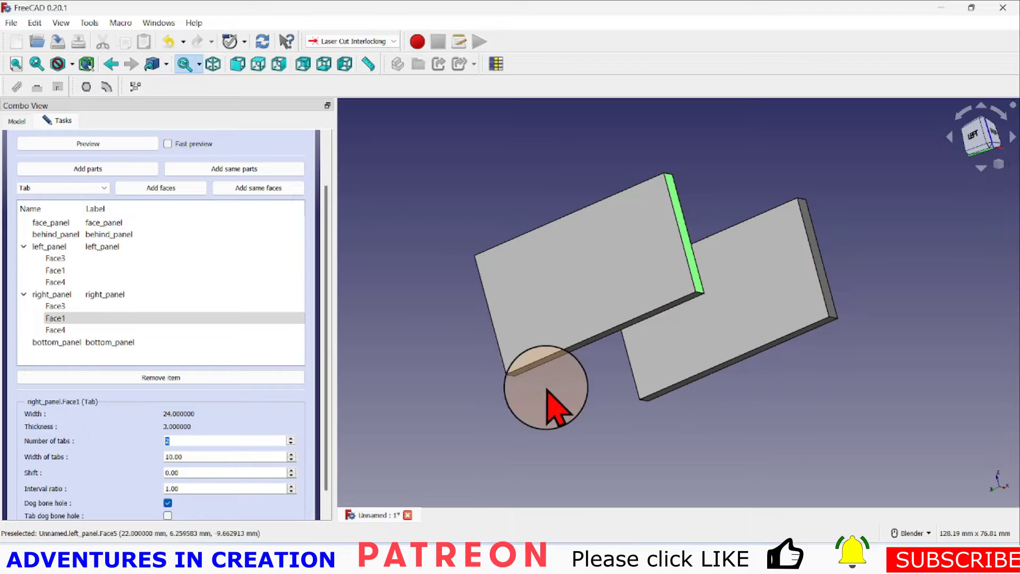
{"action": "scroll", "coordinate": [328, 322], "scroll_direction": "up", "scroll_amount": 1}
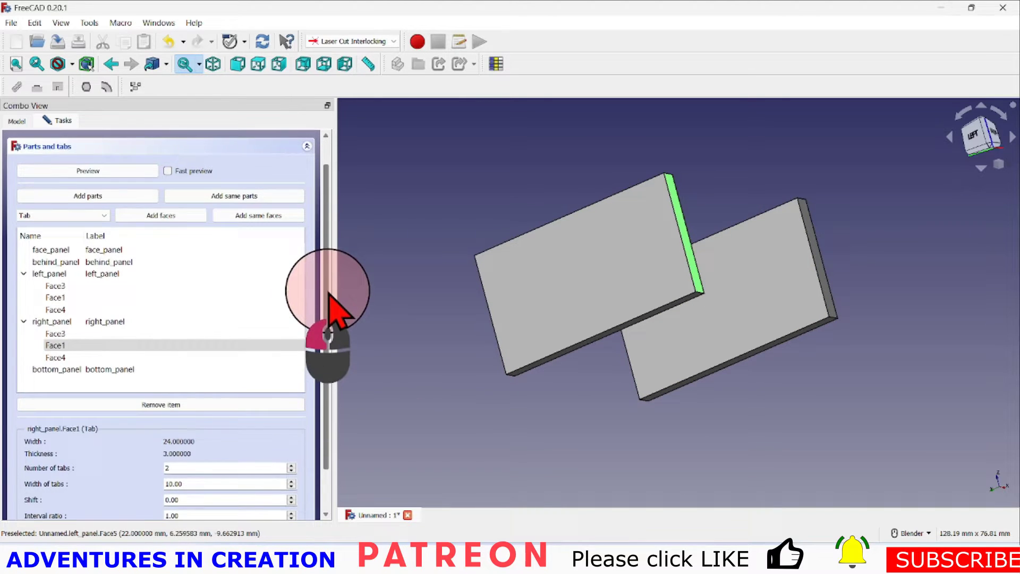
{"action": "scroll", "coordinate": [329, 332], "scroll_direction": "down", "scroll_amount": 2}
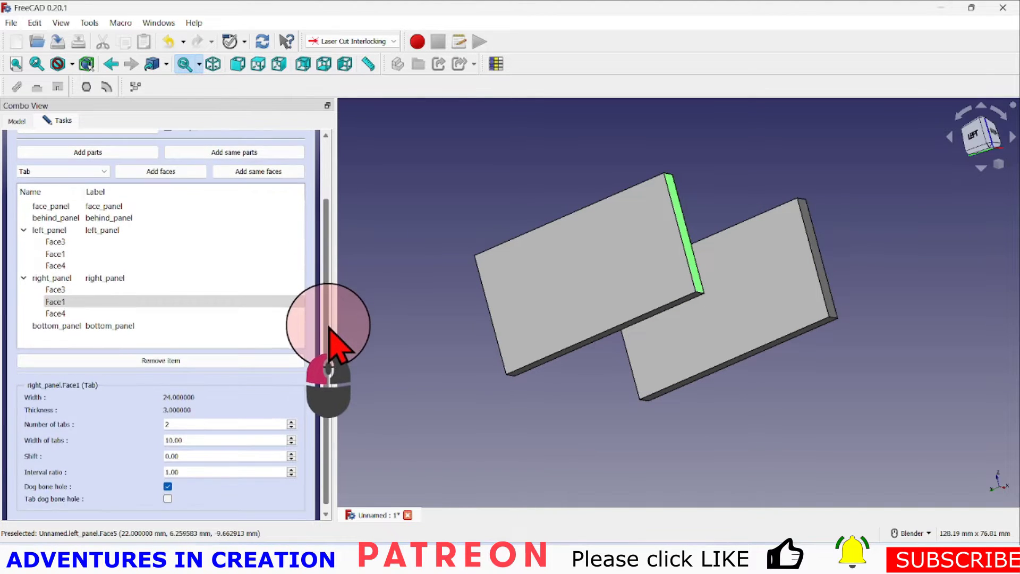
- Check each panel part's settings, then pick face_panel's and behind_panel's bottom edge faces
{"action": "left_click", "coordinate": [67, 278]}
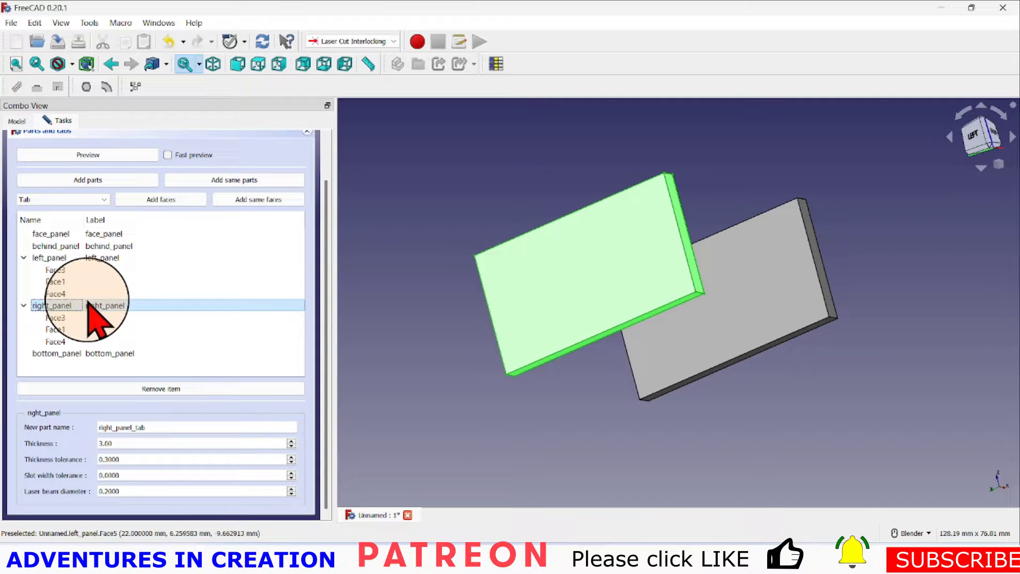
{"action": "left_click", "coordinate": [58, 259]}
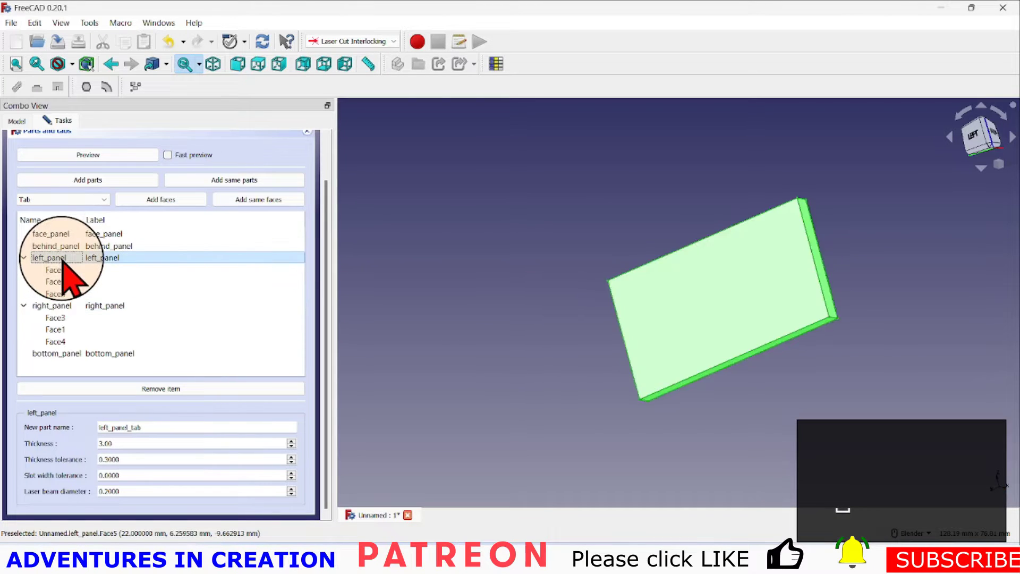
{"action": "left_click", "coordinate": [69, 235]}
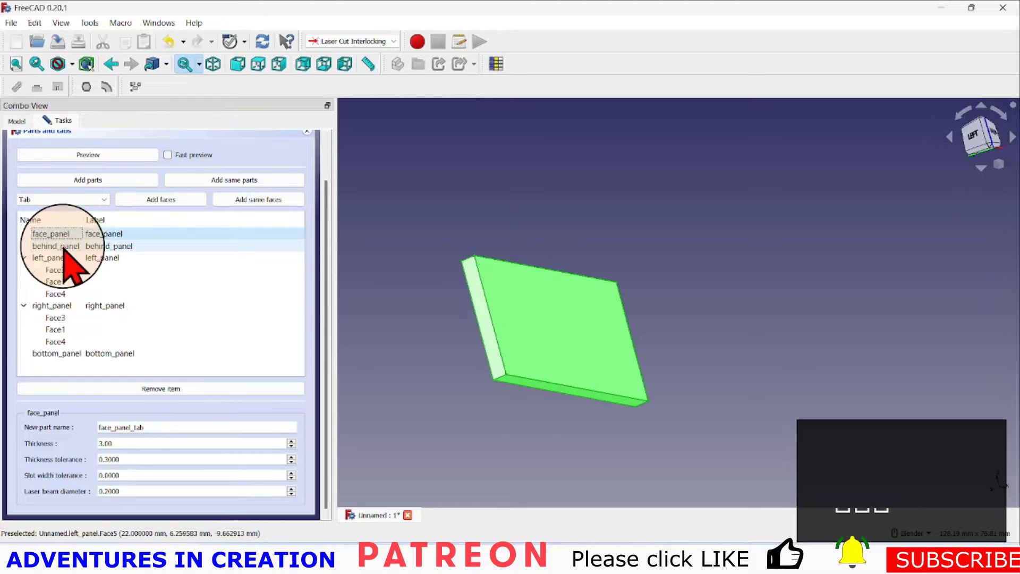
{"action": "left_click", "coordinate": [67, 247]}
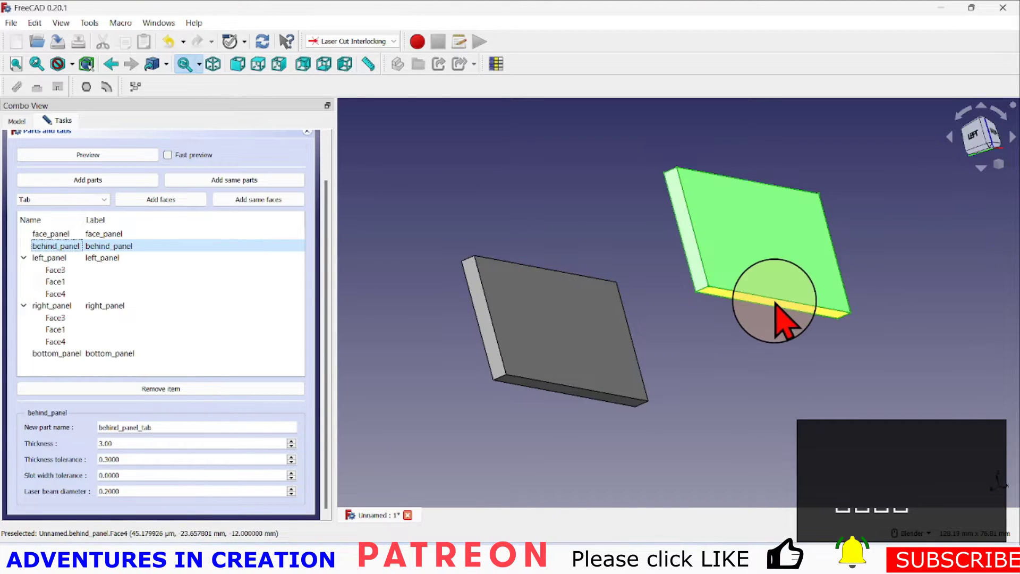
{"action": "left_click", "coordinate": [584, 399]}
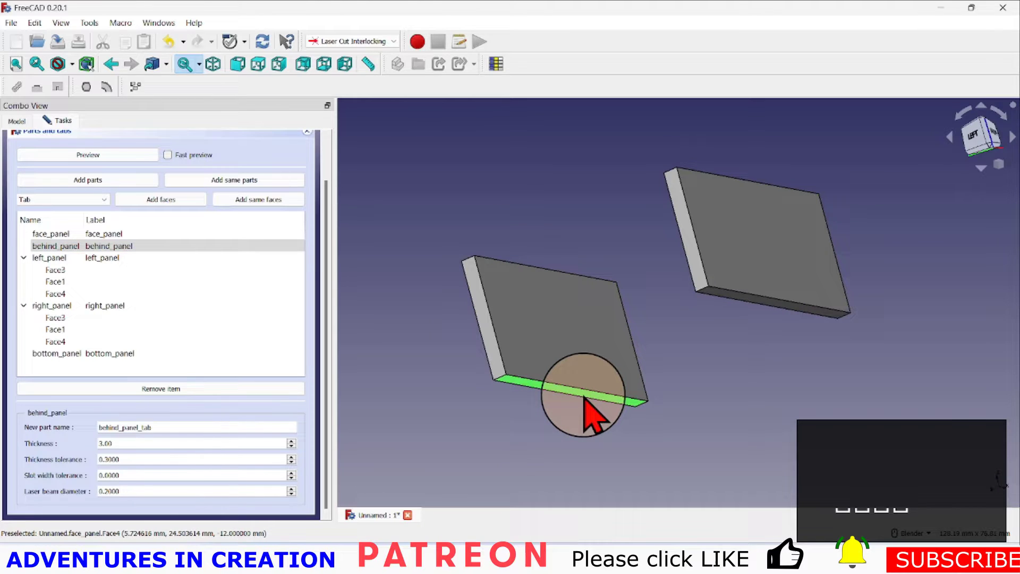
{"action": "left_click", "coordinate": [795, 315], "text": "ctrl"}
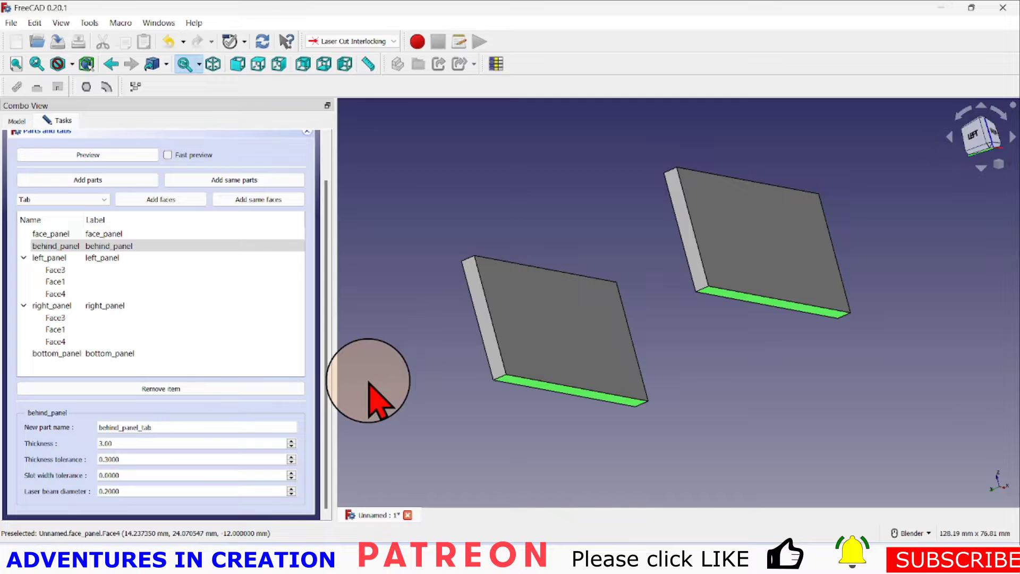
- Add both bottom faces as tab joints, giving behind_panel and face_panel Face4 2 tabs each
{"action": "left_click", "coordinate": [153, 200]}
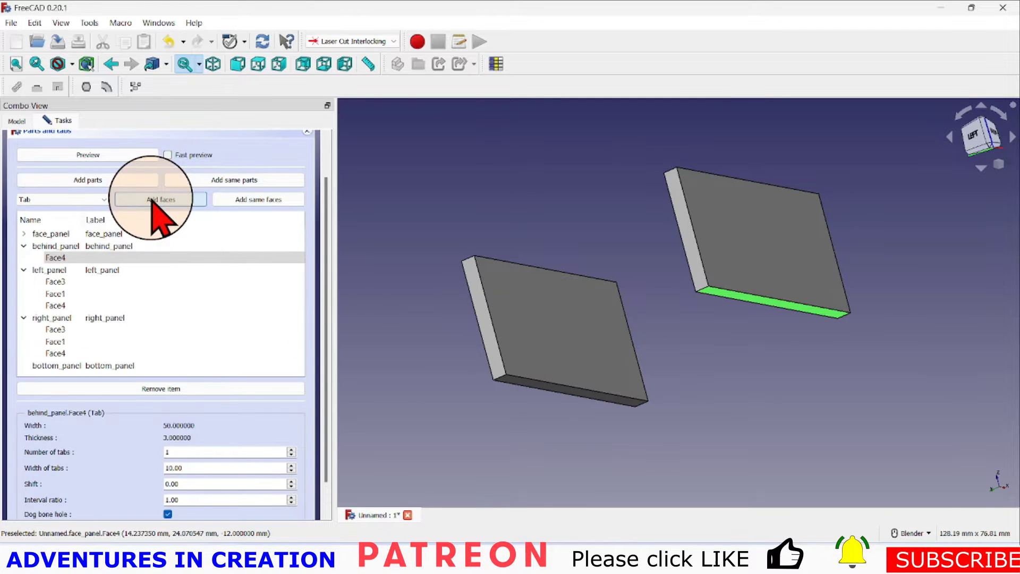
{"action": "left_click", "coordinate": [24, 270]}
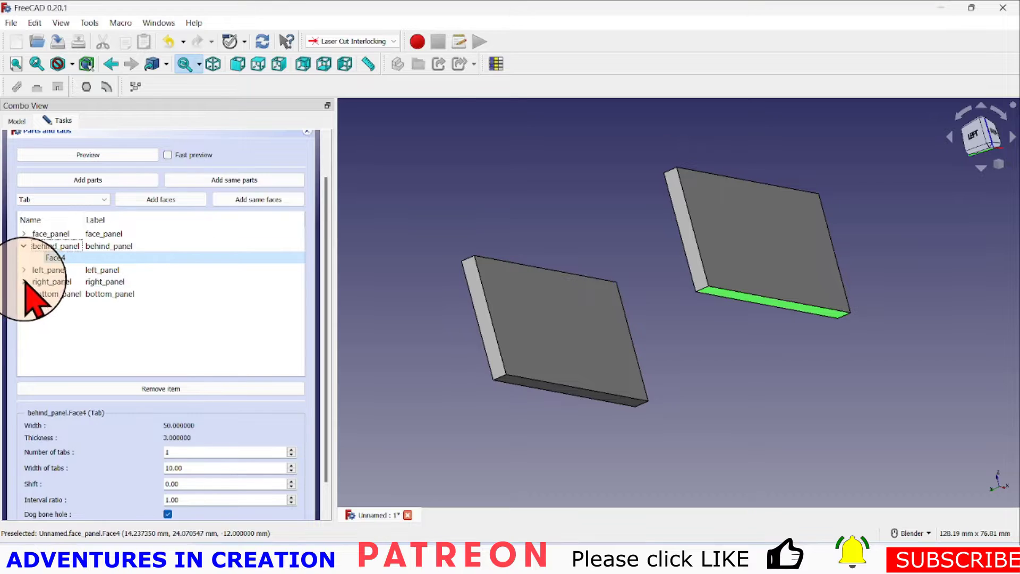
{"action": "left_click_drag", "start_coordinate": [61, 312], "coordinate": [225, 327]}
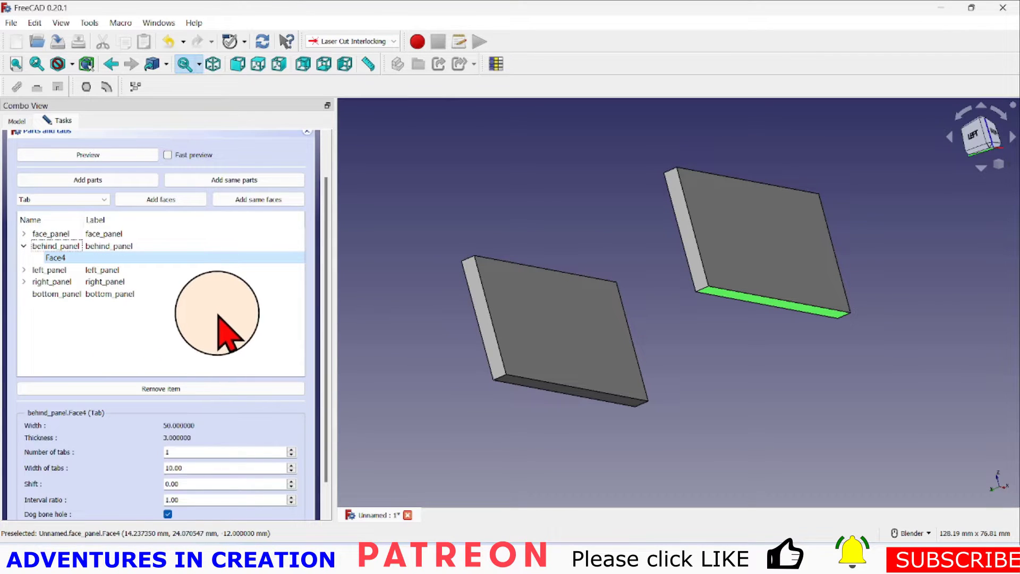
{"action": "left_click", "coordinate": [23, 234]}
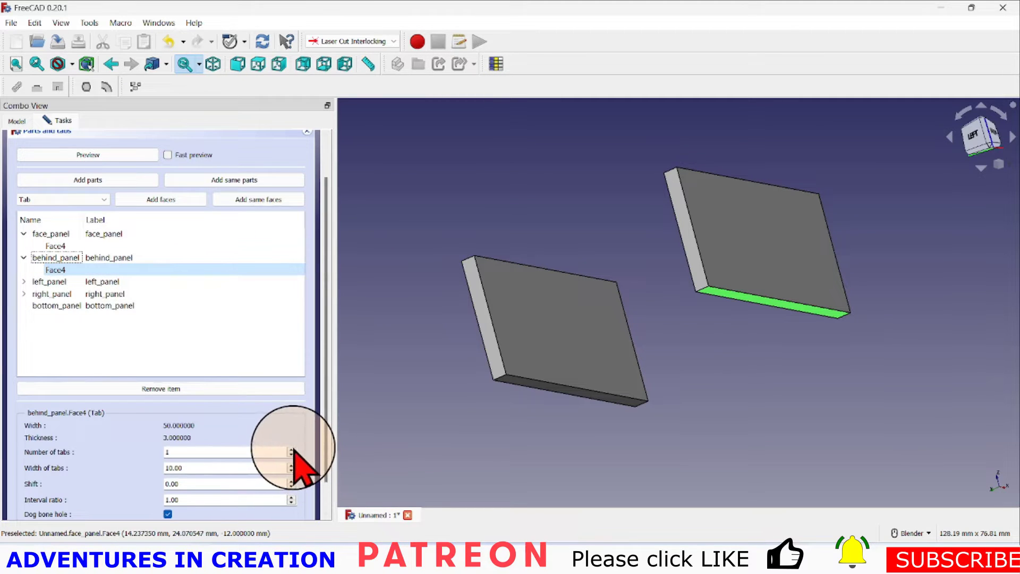
{"action": "left_click", "coordinate": [291, 450]}
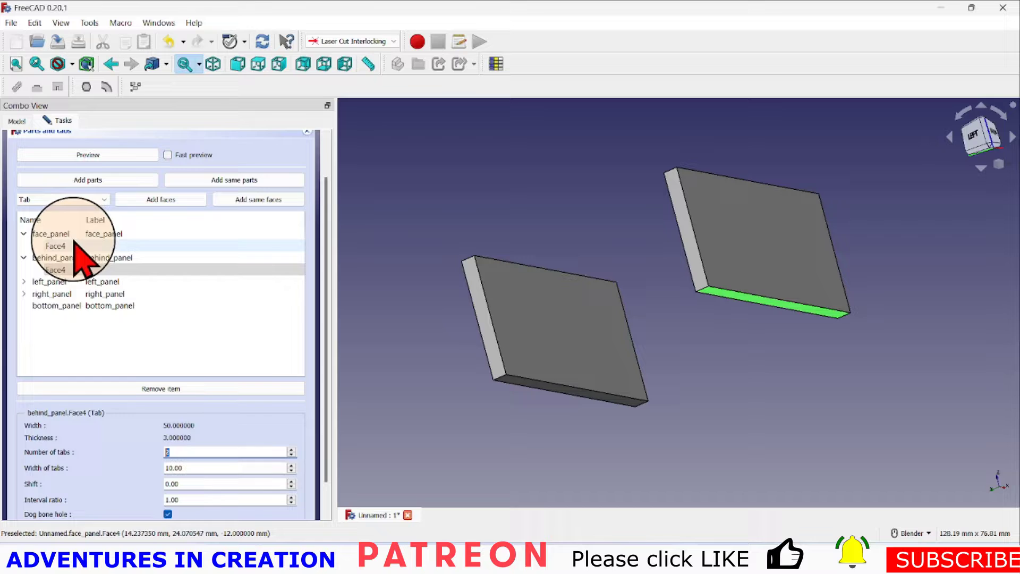
{"action": "left_click", "coordinate": [75, 245]}
{"action": "left_click", "coordinate": [291, 450]}
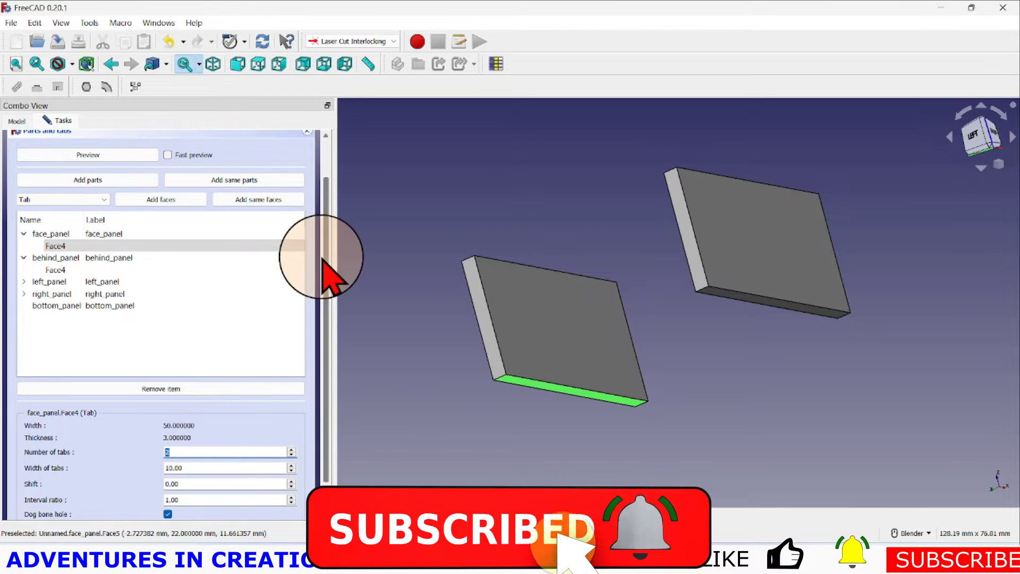
{"action": "left_click_drag", "start_coordinate": [325, 276], "coordinate": [326, 227]}
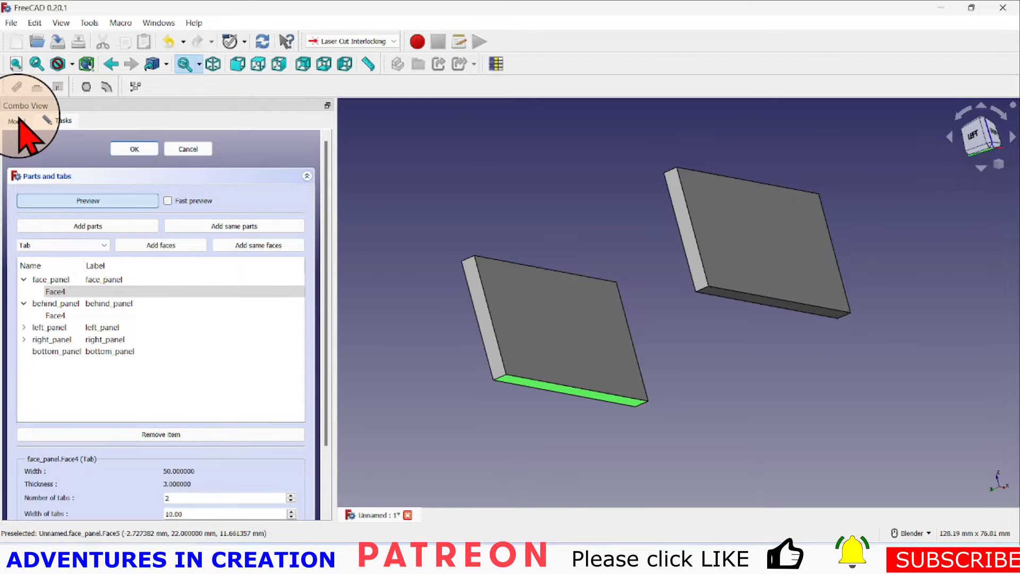
- Preview the finger-jointed box and orbit to look into its open top
{"action": "middle_click_drag", "start_coordinate": [428, 373], "coordinate": [797, 255]}
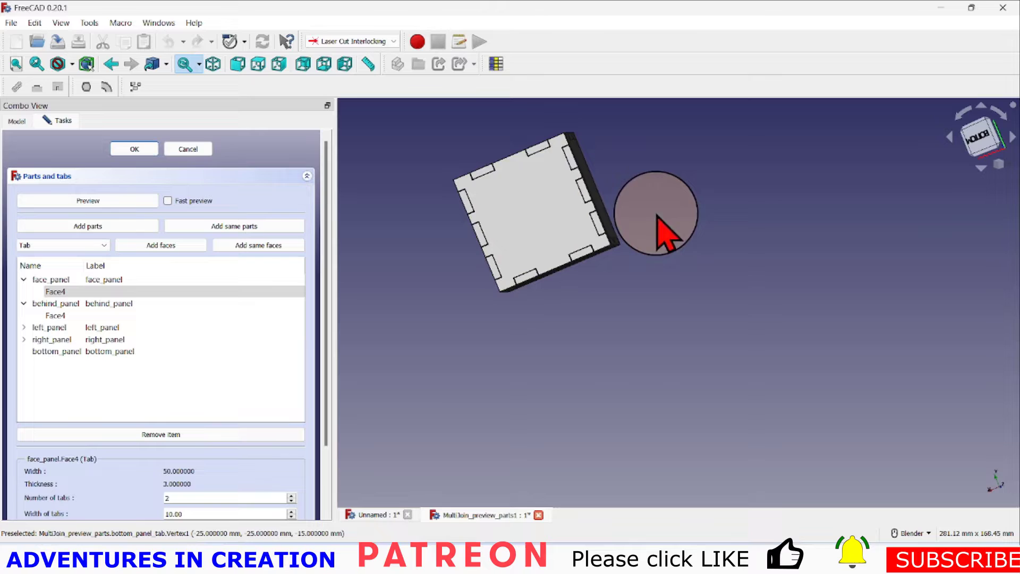
{"action": "middle_click_drag", "start_coordinate": [612, 211], "coordinate": [531, 247]}
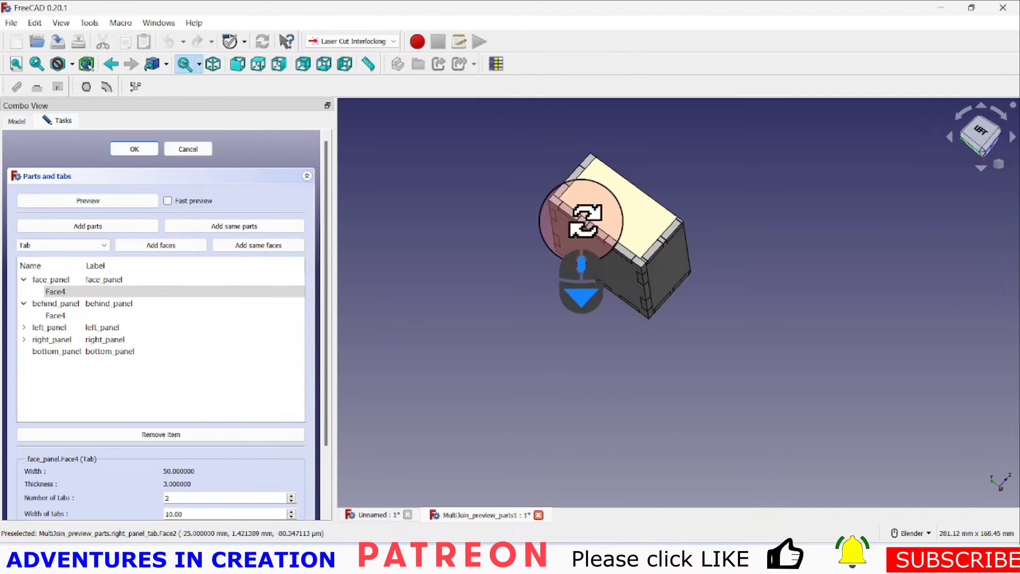
{"action": "middle_click_drag", "start_coordinate": [537, 236], "coordinate": [417, 255]}
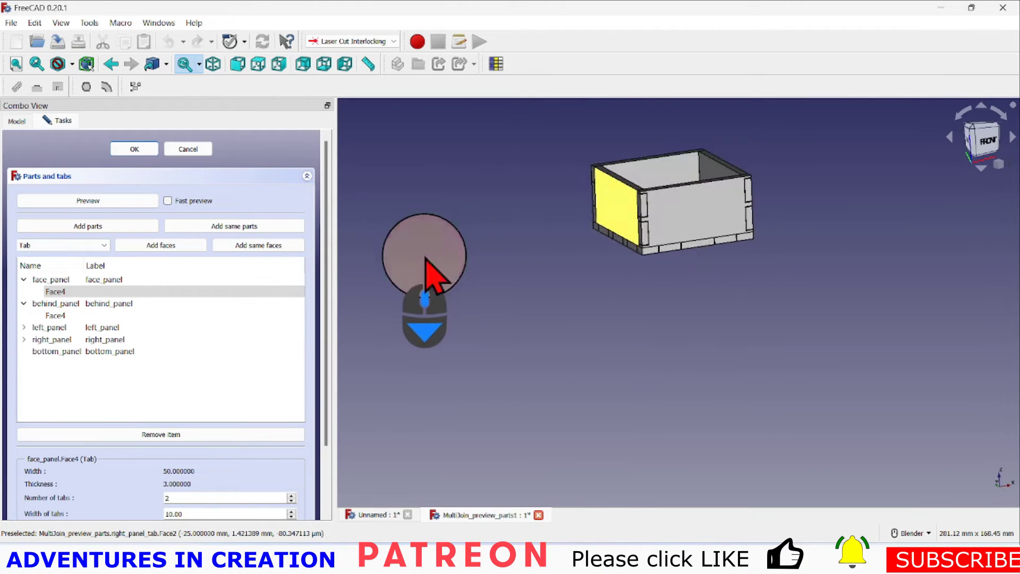
- Select the front panel face and review the face_panel and behind_panel part settings
{"action": "left_click", "coordinate": [687, 213]}
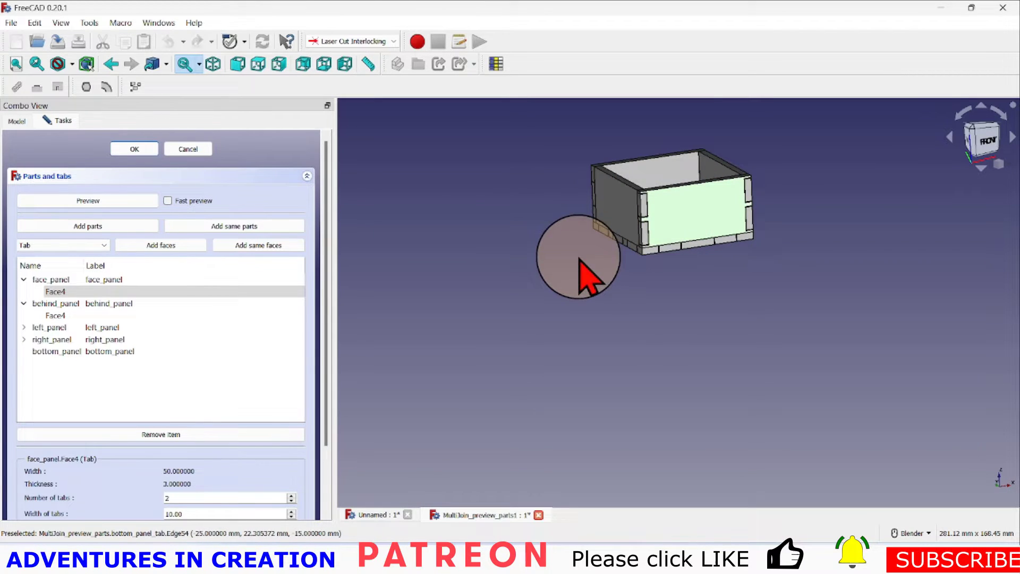
{"action": "left_click", "coordinate": [61, 281]}
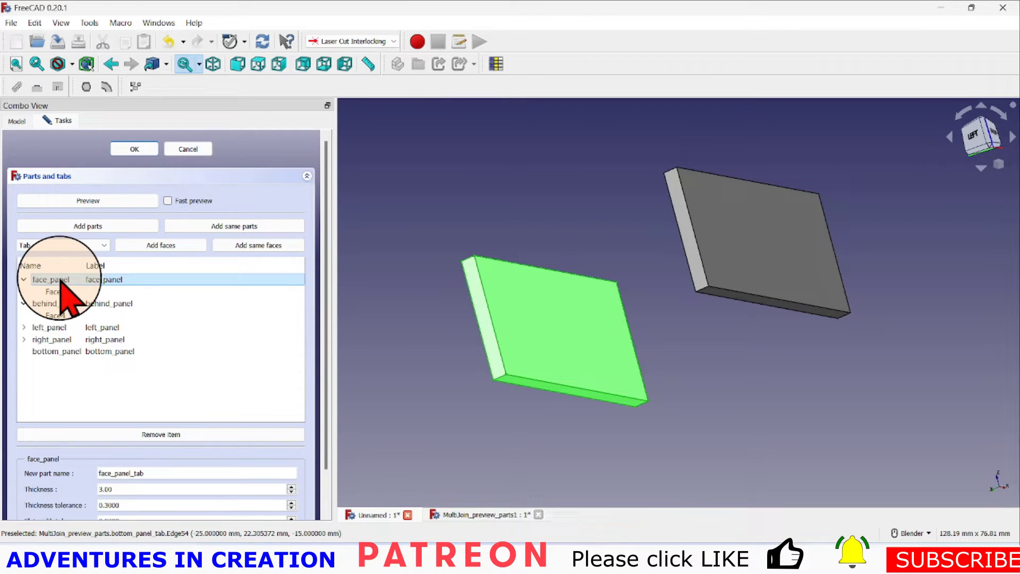
{"action": "left_click", "coordinate": [59, 304]}
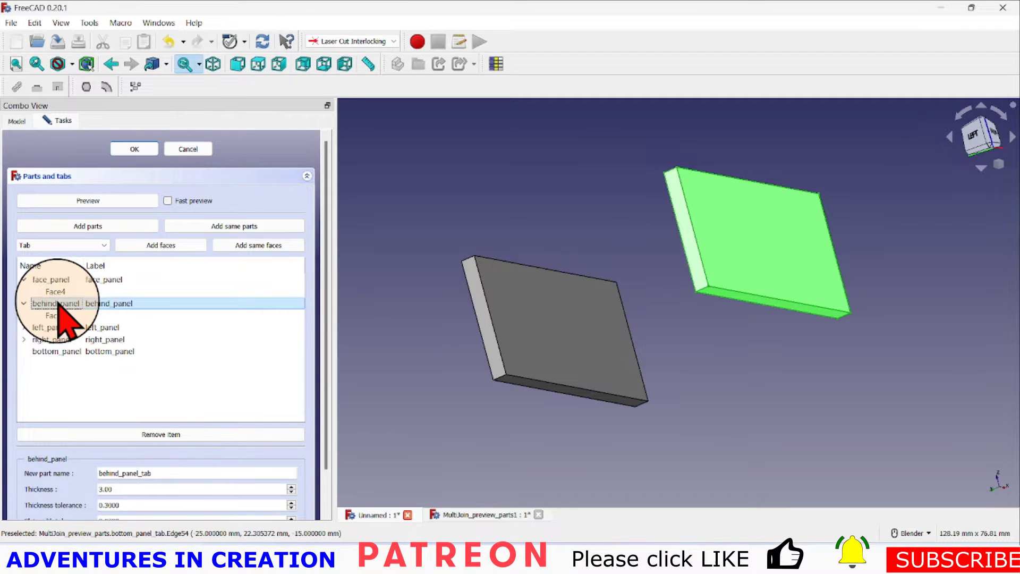
- Highlight right_panel_tab and left_panel_tab in the tree while orbiting and zooming the box
{"action": "left_click", "coordinate": [17, 121]}
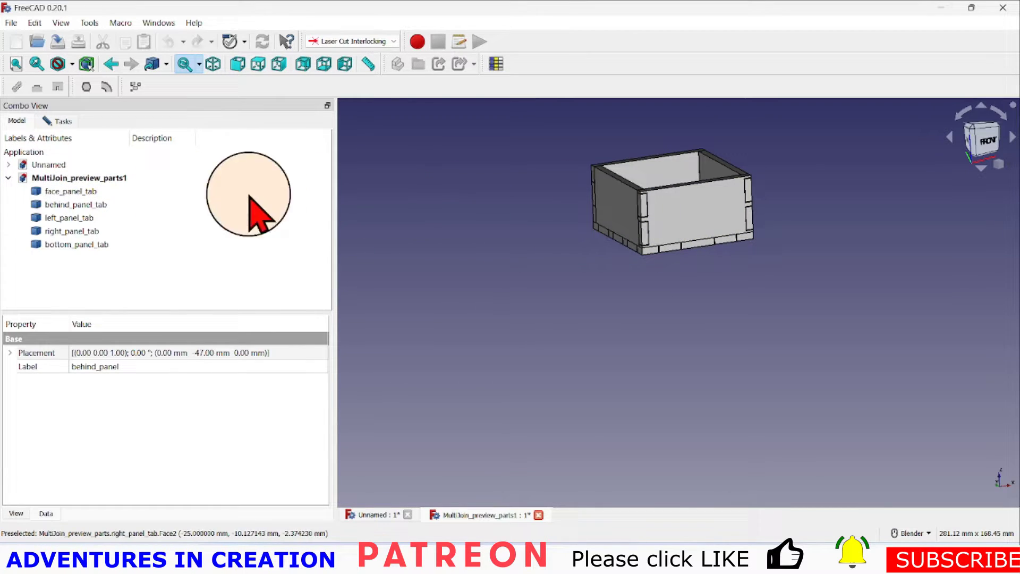
{"action": "left_click", "coordinate": [72, 231]}
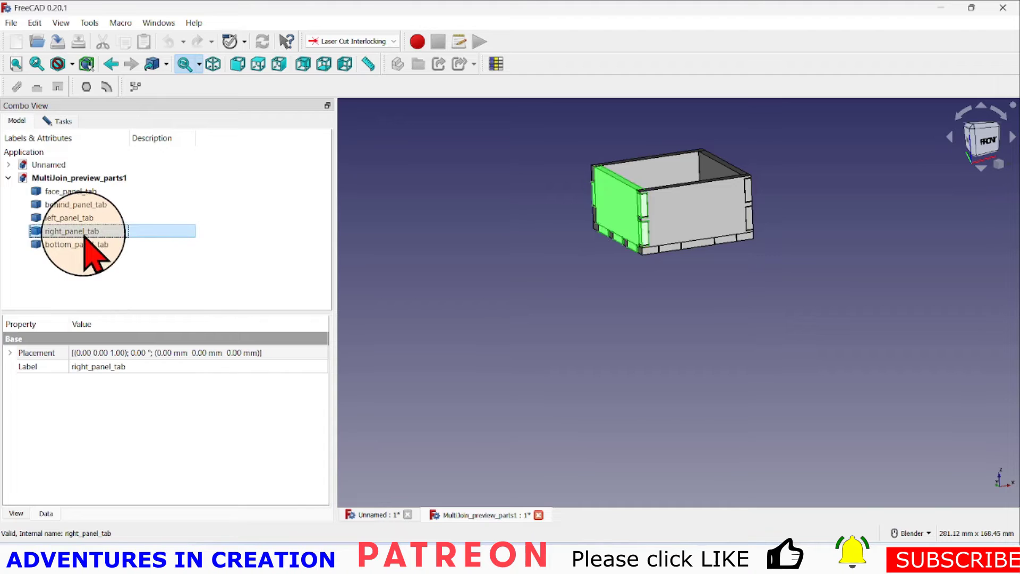
{"action": "mouse_move", "coordinate": [608, 313]}
{"action": "middle_mouse_down"}
{"action": "mouse_move", "coordinate": [734, 305]}
{"action": "mouse_move", "coordinate": [611, 296]}
{"action": "middle_mouse_up"}
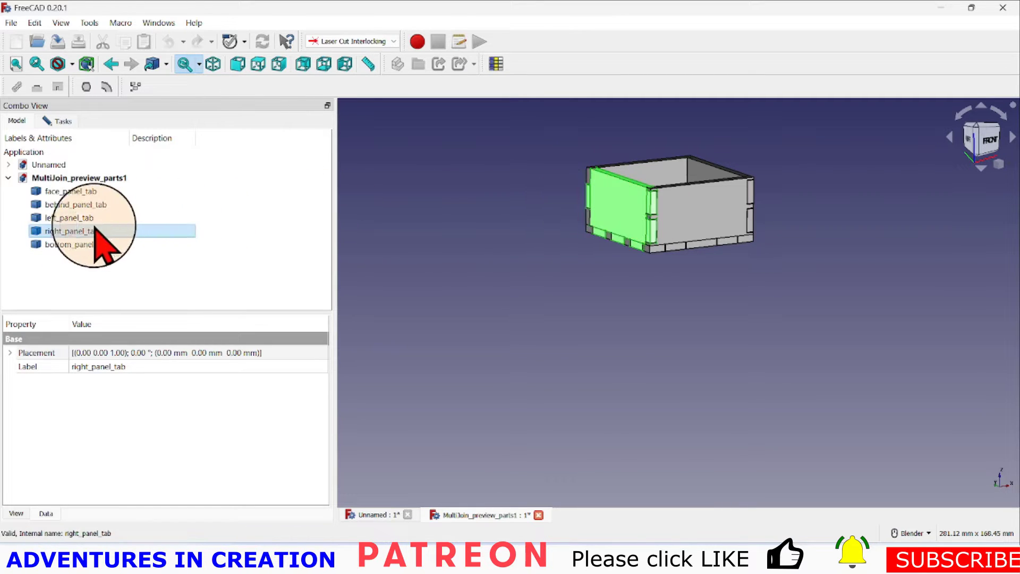
{"action": "left_click", "coordinate": [81, 218]}
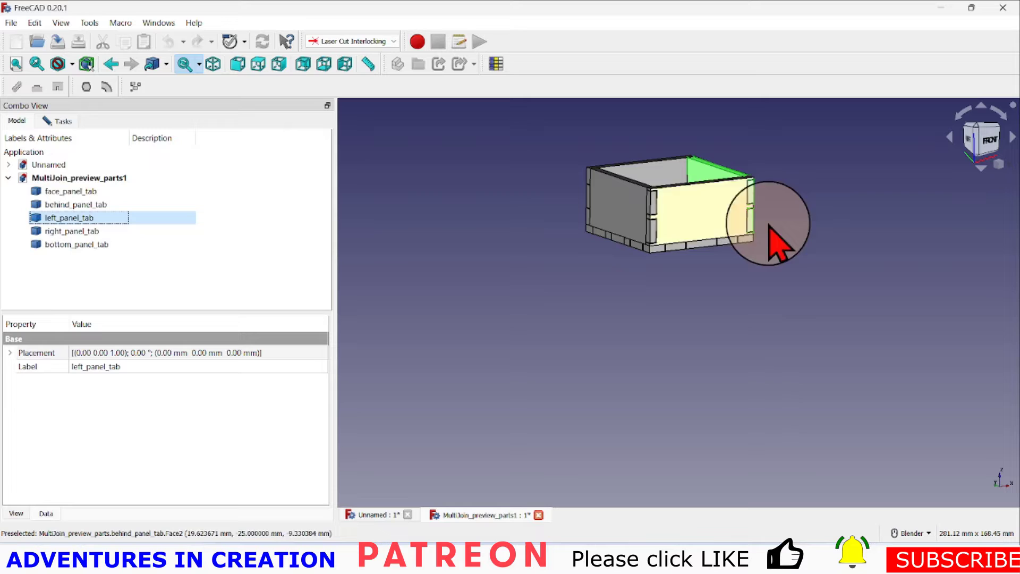
{"action": "scroll", "coordinate": [708, 313], "scroll_direction": "up", "scroll_amount": 2}
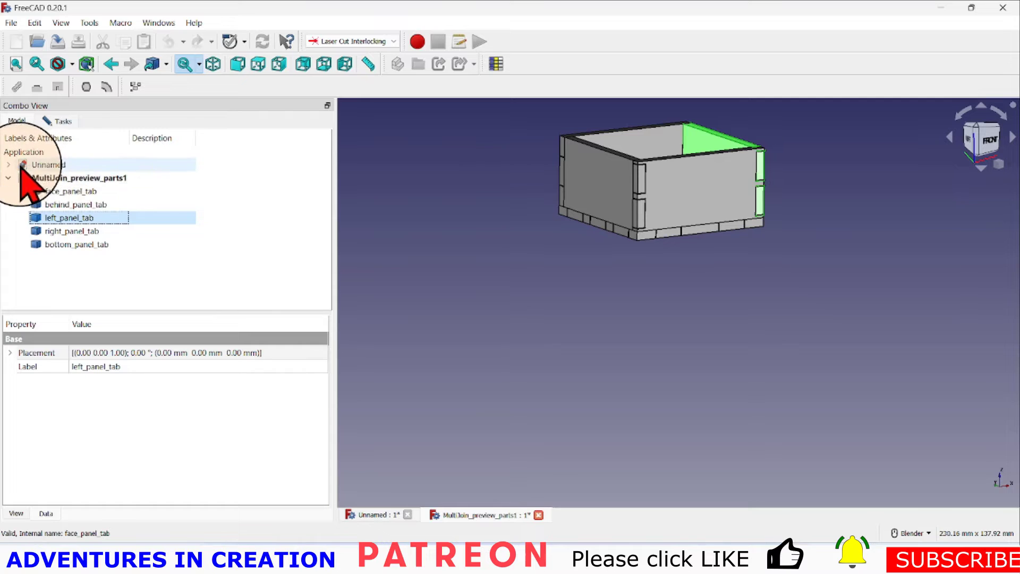
- Review right_panel's Face3, Face1 and Face4 tab settings, settling on Face1 for editing
{"action": "left_click", "coordinate": [60, 120]}
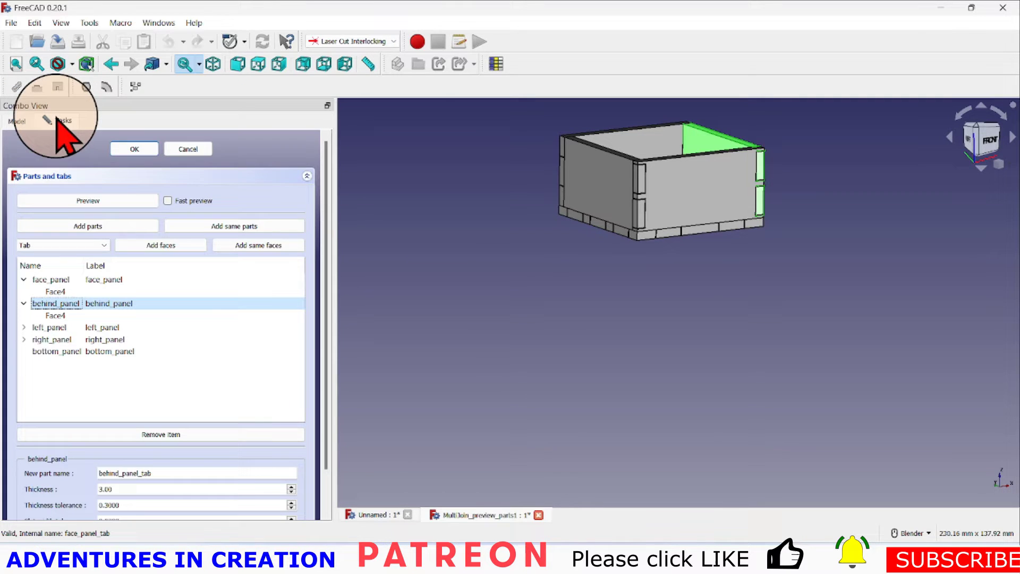
{"action": "left_click", "coordinate": [100, 340]}
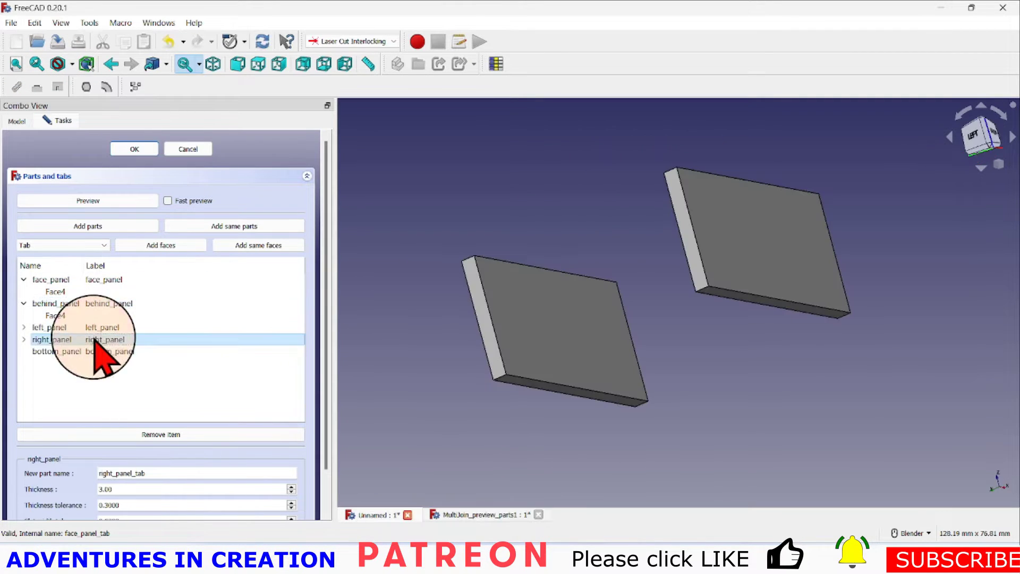
{"action": "left_click", "coordinate": [24, 339]}
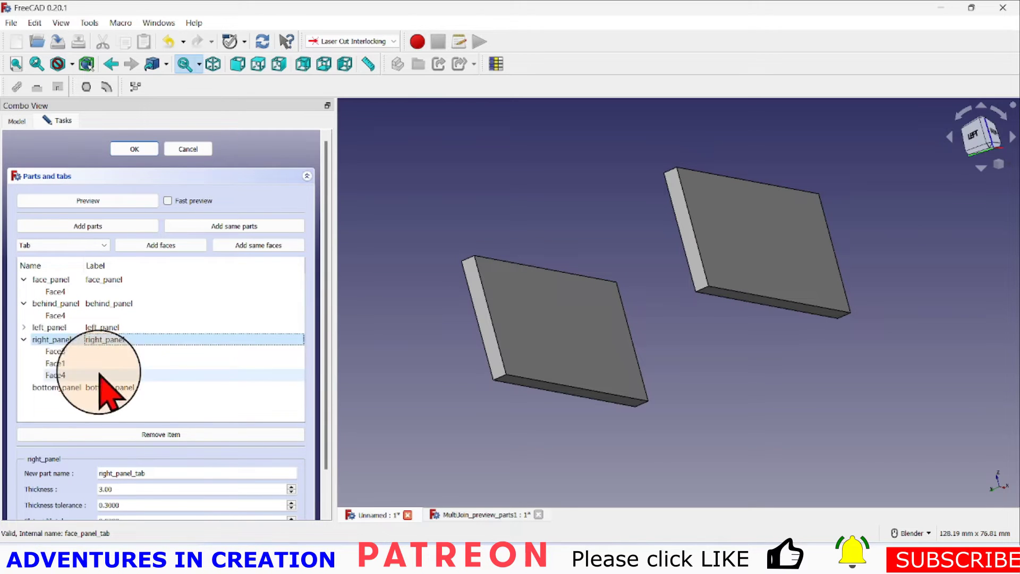
{"action": "scroll", "coordinate": [326, 340], "scroll_direction": "down", "scroll_amount": 2}
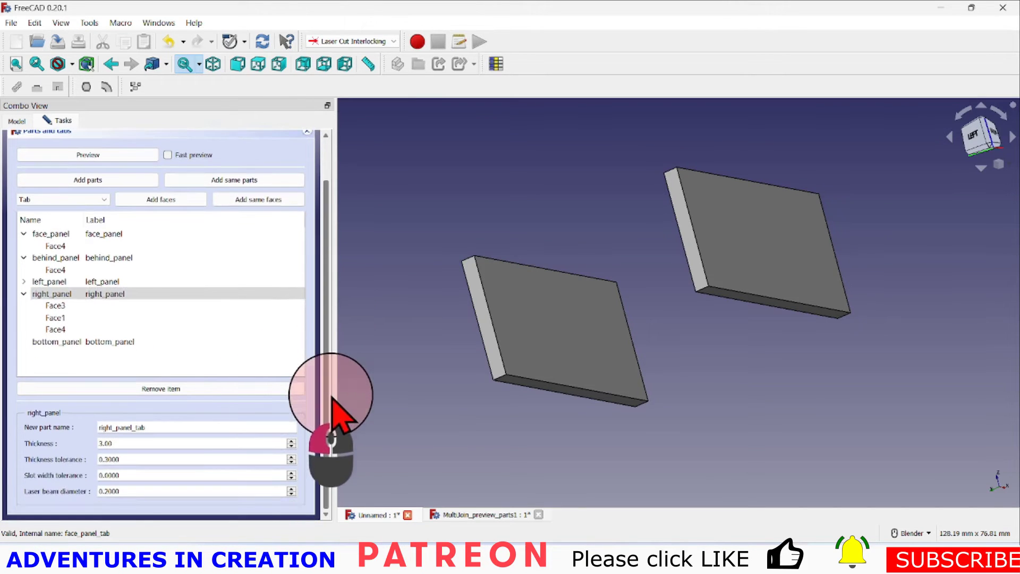
{"action": "left_click", "coordinate": [56, 306]}
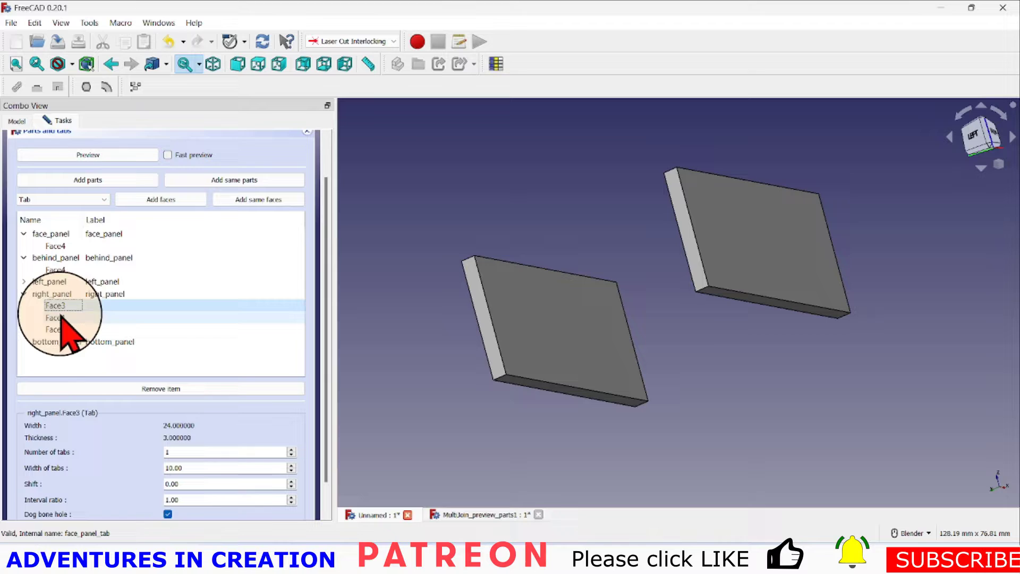
{"action": "left_click", "coordinate": [60, 320]}
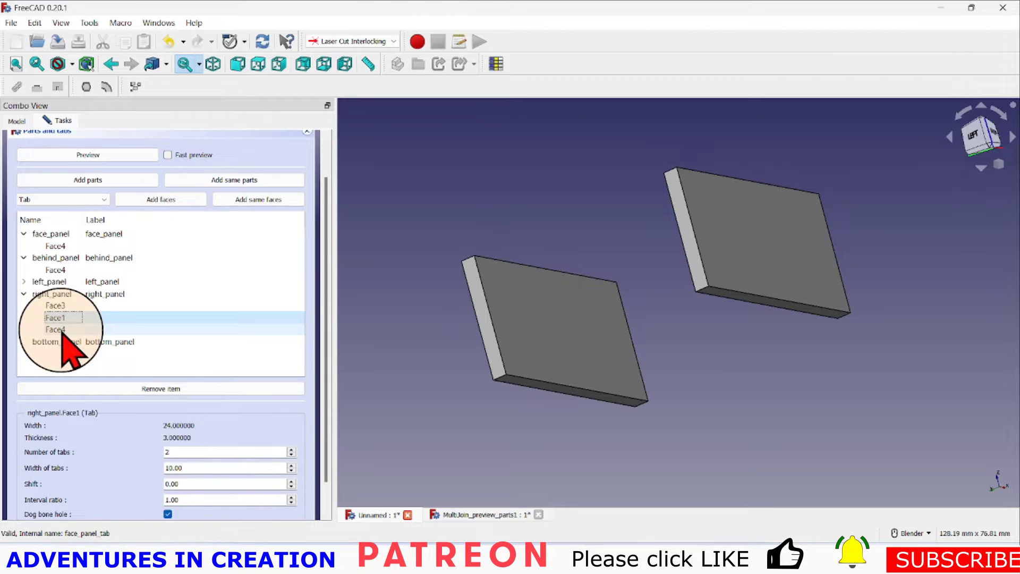
{"action": "left_click", "coordinate": [57, 330]}
{"action": "left_click", "coordinate": [56, 318]}
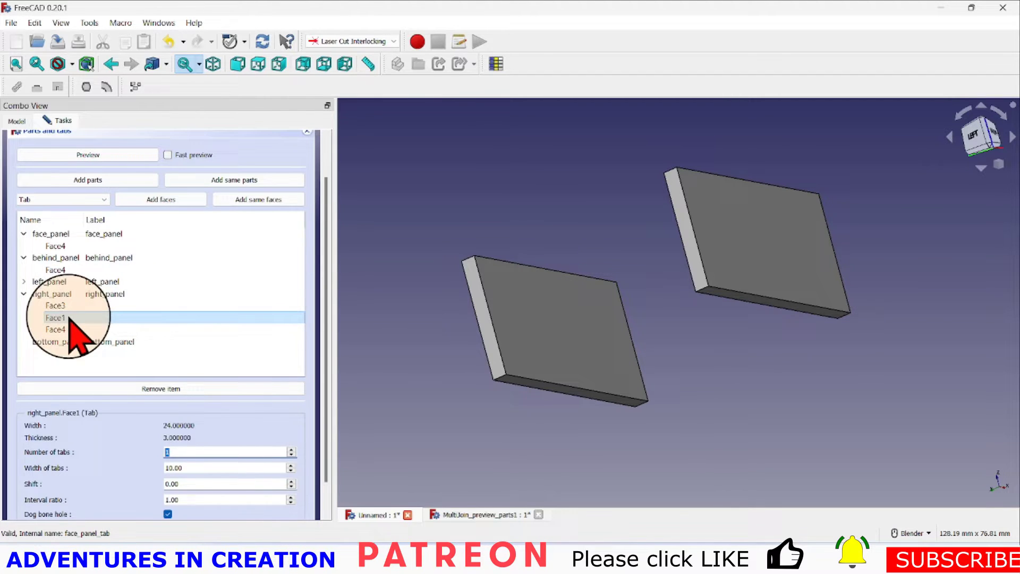
- Select left_panel Face1 and preview the box with 1 tab on both Face1 joints
{"action": "left_click", "coordinate": [24, 282]}
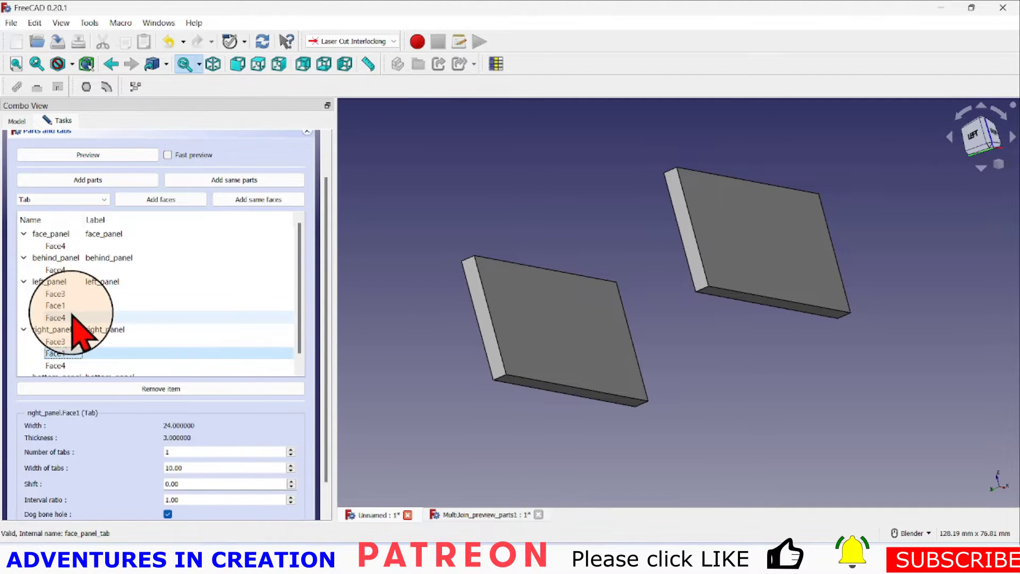
{"action": "left_click", "coordinate": [55, 306]}
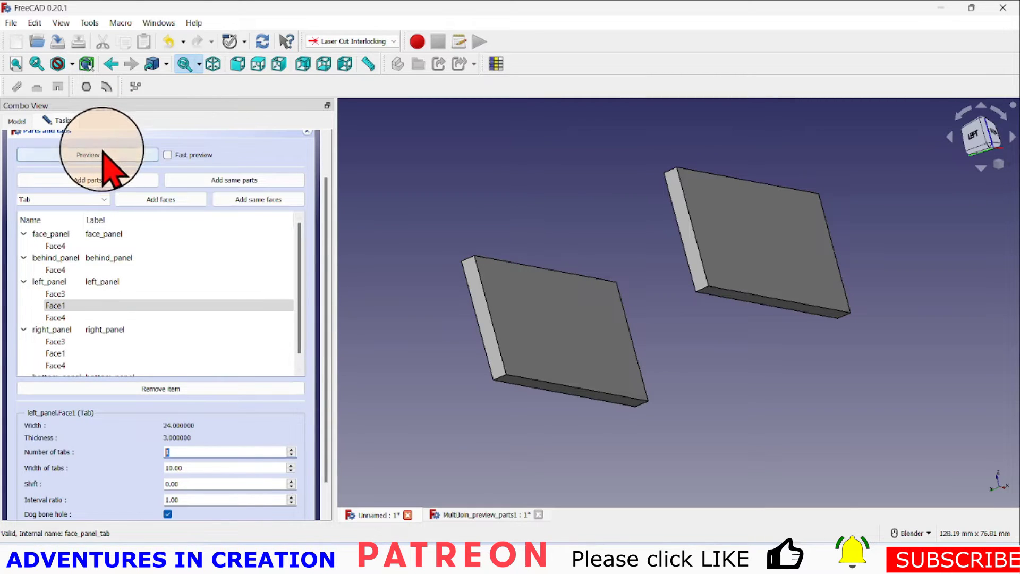
{"action": "left_click", "coordinate": [103, 157]}
{"action": "left_click", "coordinate": [20, 121]}
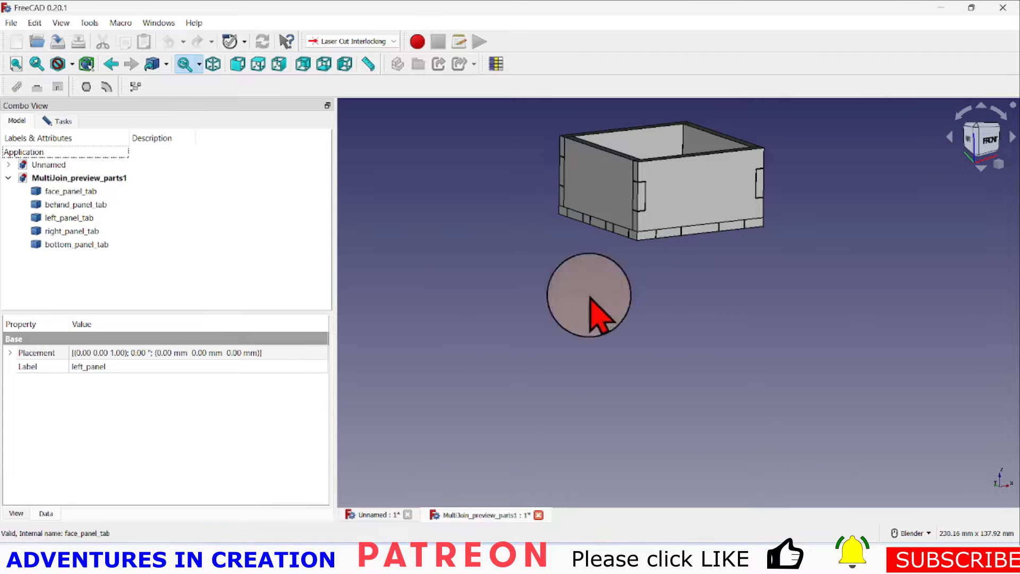
{"action": "scroll", "coordinate": [647, 210], "scroll_direction": "up", "scroll_amount": 3}
{"action": "middle_click_drag", "start_coordinate": [645, 199], "coordinate": [518, 149]}
{"action": "scroll", "coordinate": [676, 171], "scroll_direction": "down", "scroll_amount": 3}
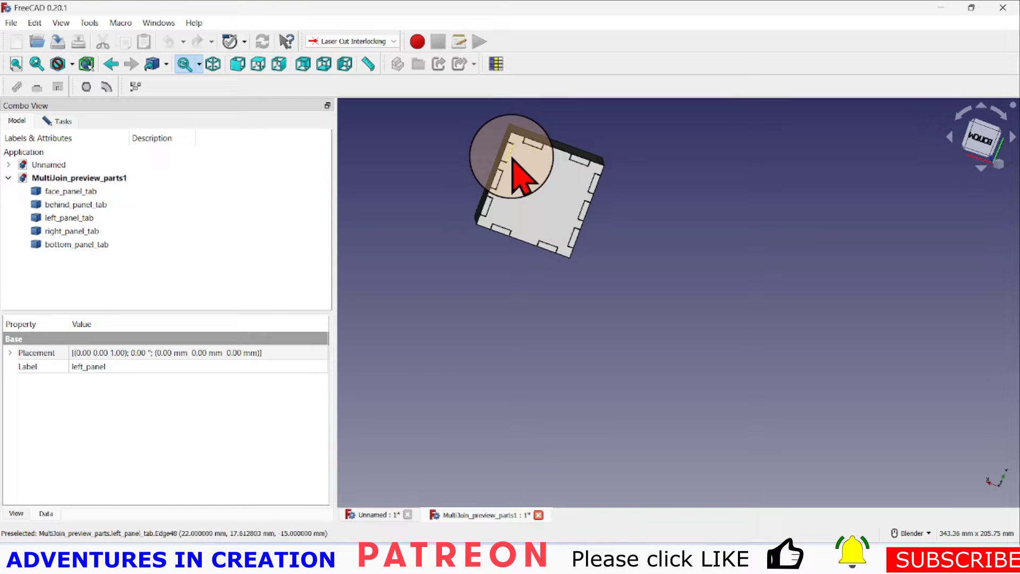
{"action": "middle_click_drag", "start_coordinate": [515, 181], "coordinate": [566, 218]}
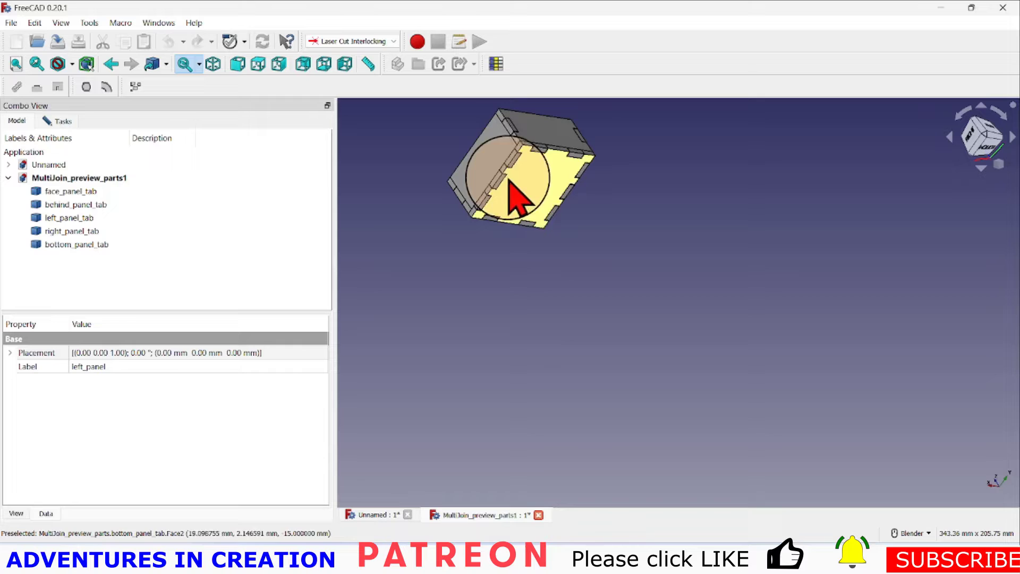
- Check behind_panel Face4, then lower left_panel Face4's tab width from 10.00 to 6.00
{"action": "left_click", "coordinate": [59, 121]}
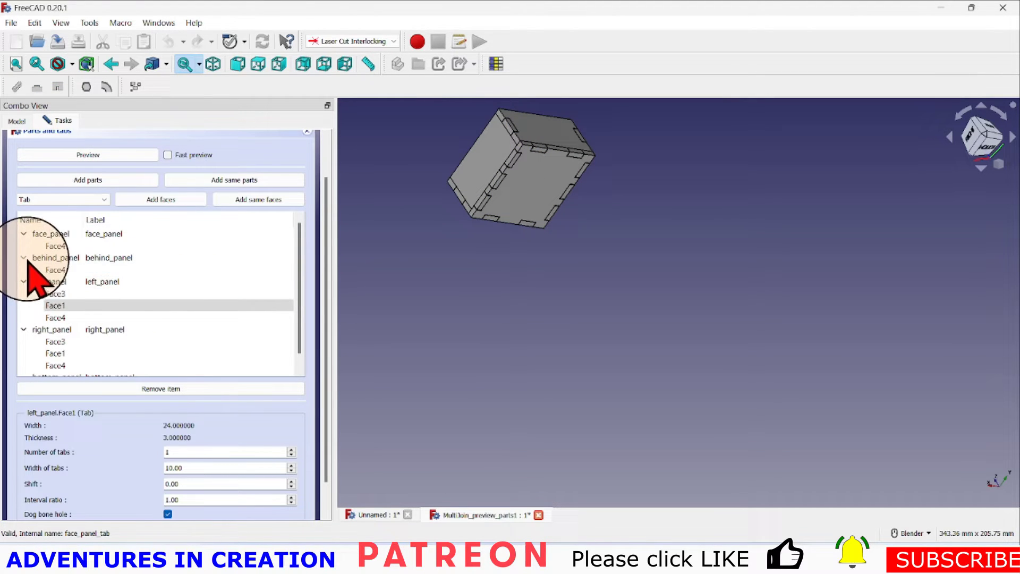
{"action": "left_click", "coordinate": [53, 270]}
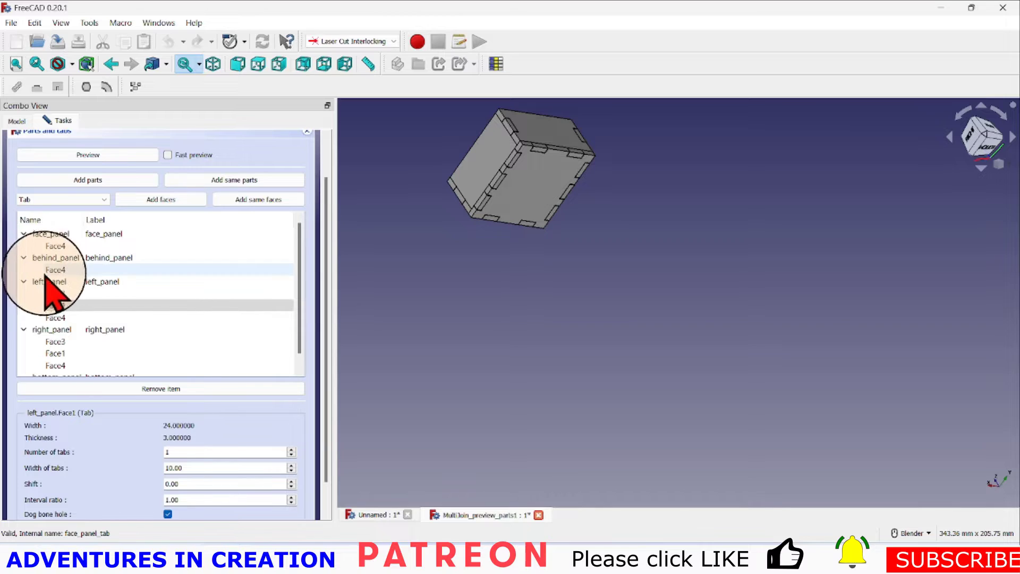
{"action": "left_click", "coordinate": [24, 257]}
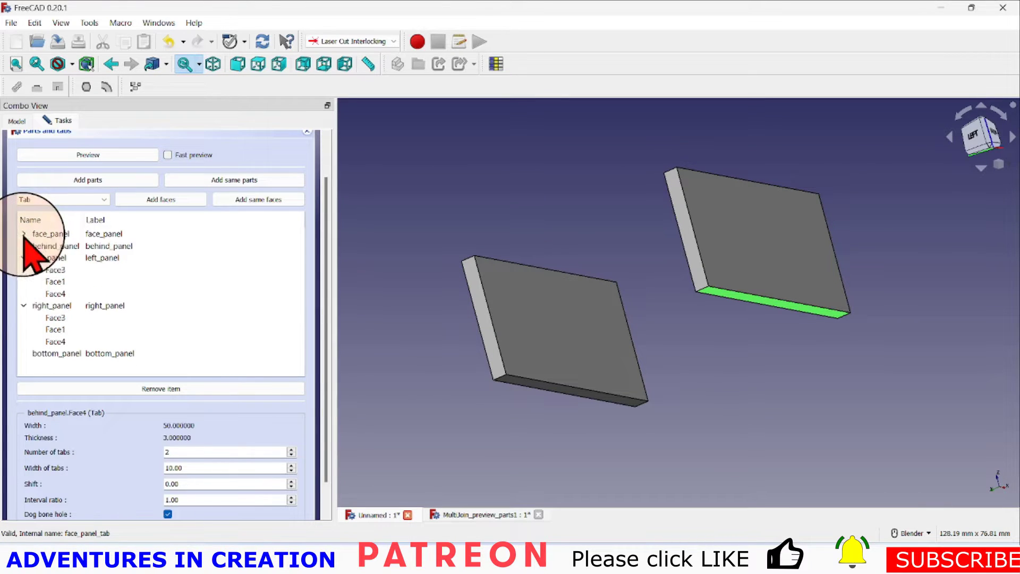
{"action": "left_click", "coordinate": [61, 295]}
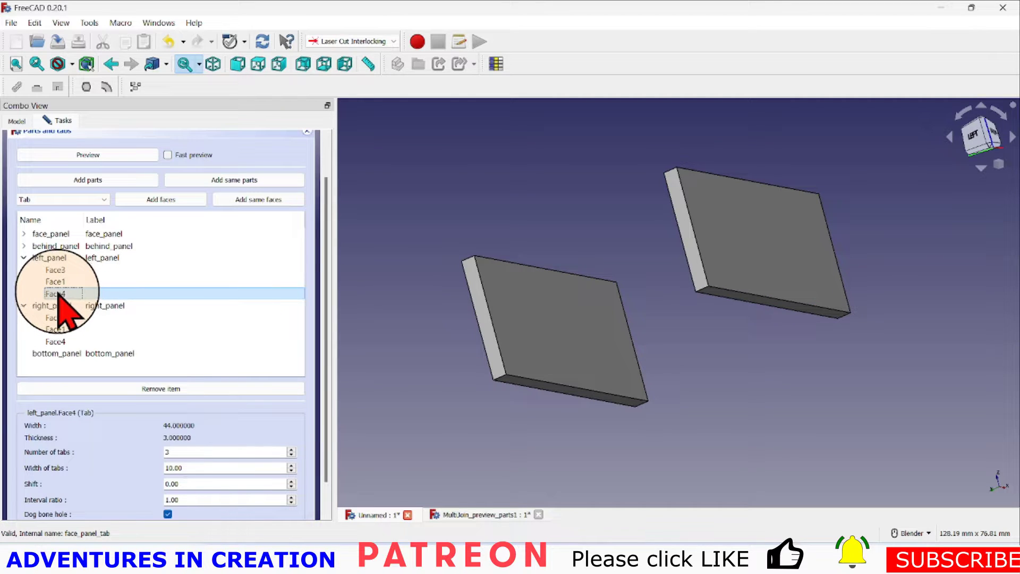
{"action": "left_click", "coordinate": [327, 382]}
{"action": "left_click_drag", "start_coordinate": [326, 382], "coordinate": [325, 433]}
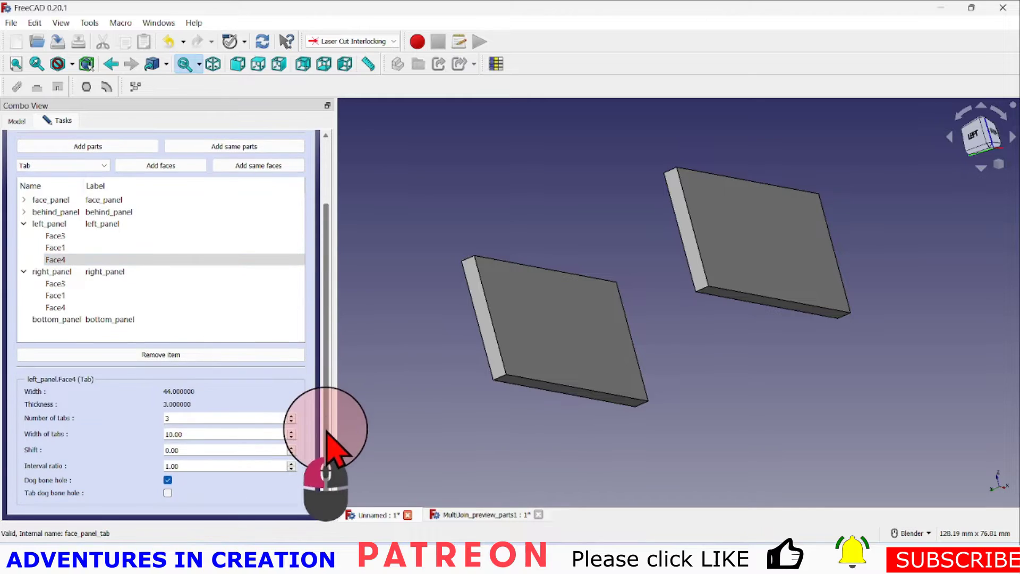
{"action": "left_click", "coordinate": [290, 436]}
{"action": "left_click", "coordinate": [291, 436]}
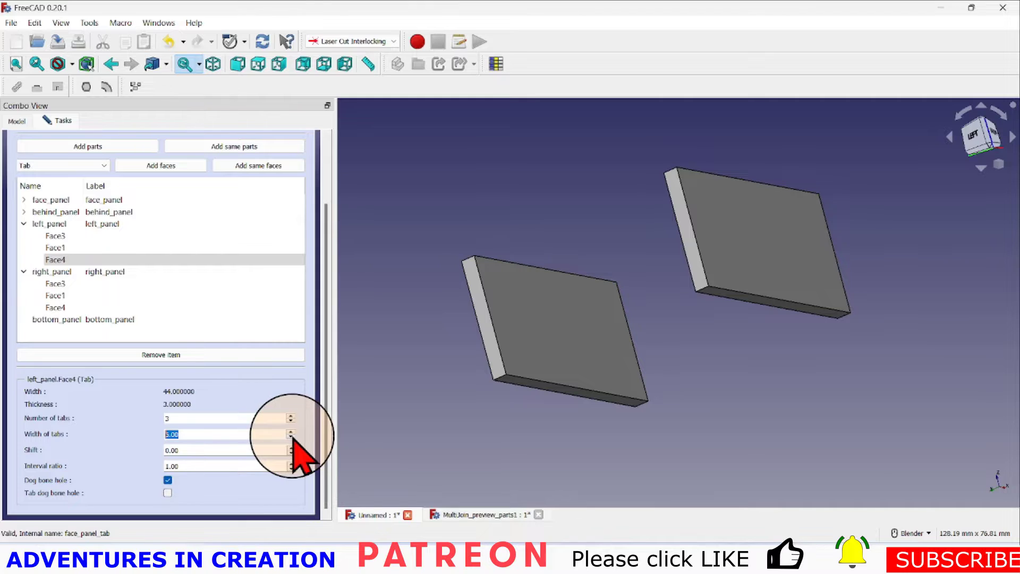
{"action": "left_click", "coordinate": [291, 432]}
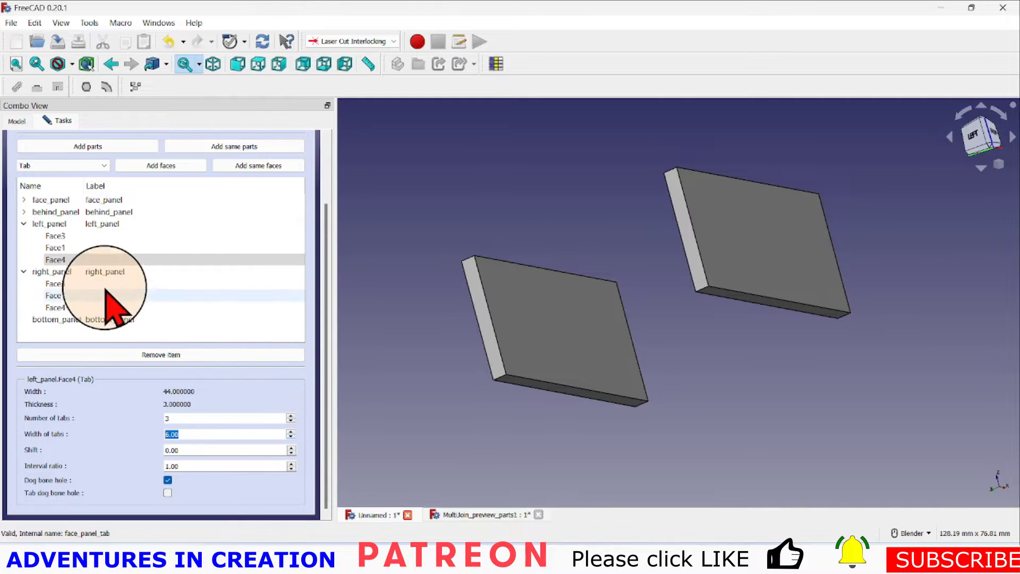
- Lower right_panel Face4's tab width to 6.00 as well
{"action": "left_click", "coordinate": [59, 307]}
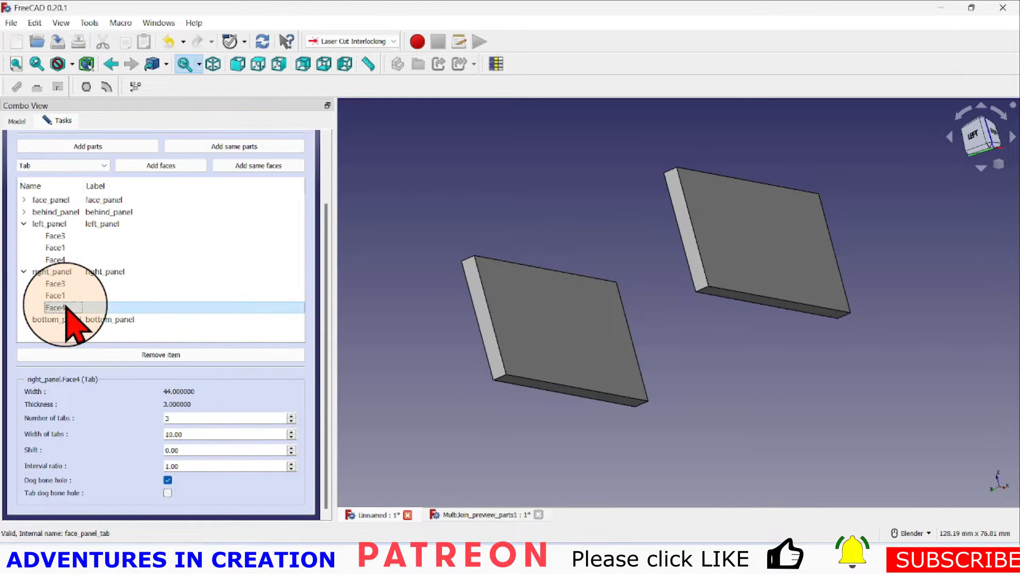
{"action": "left_click", "coordinate": [291, 436]}
{"action": "left_click", "coordinate": [292, 436]}
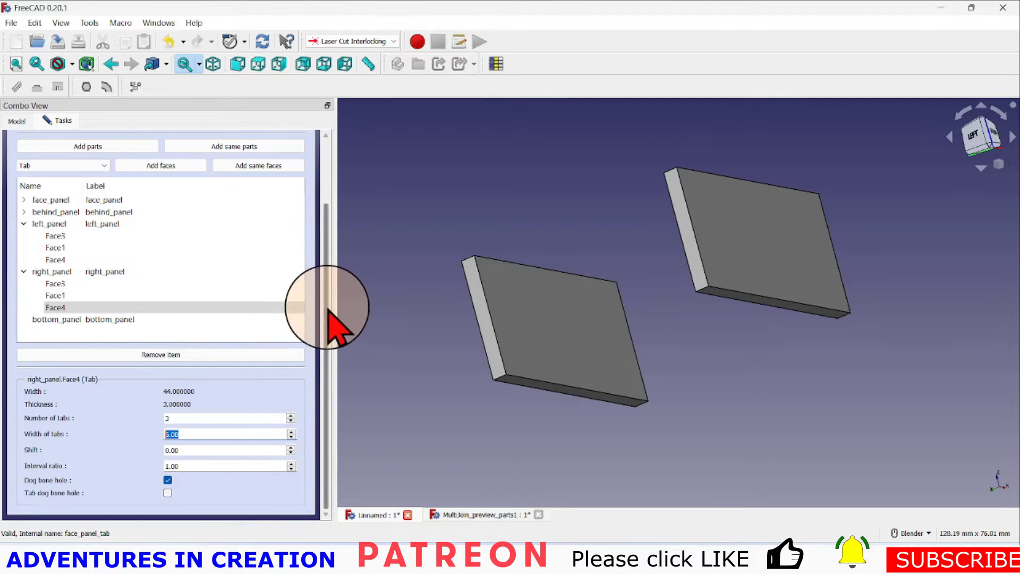
{"action": "left_click_drag", "start_coordinate": [327, 318], "coordinate": [326, 212]}
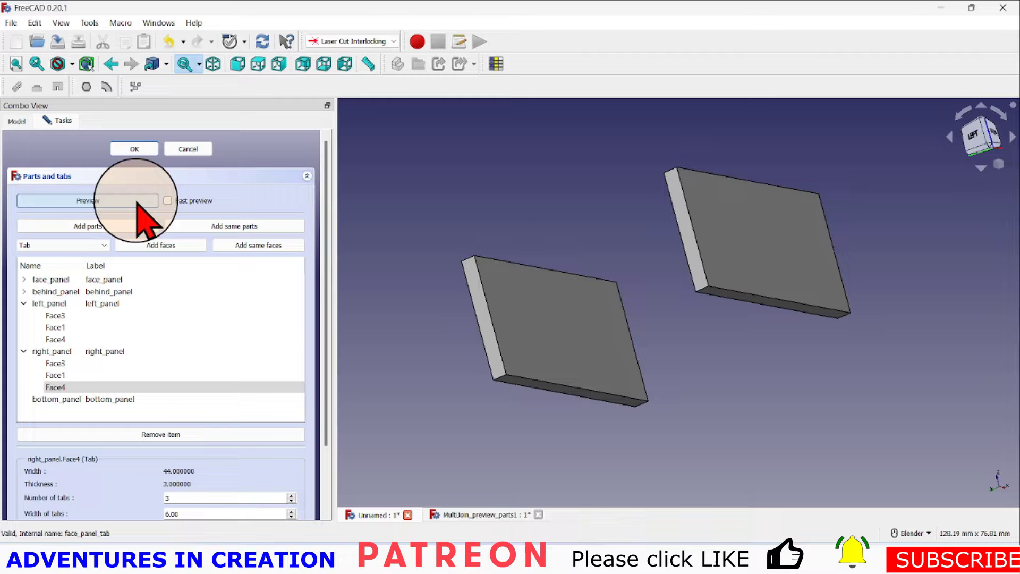
- Preview the box with 6.00-wide tabs, orbit to inspect it, then switch to the Unnamed document
{"action": "left_click", "coordinate": [18, 121]}
{"action": "middle_click_drag", "start_coordinate": [589, 181], "coordinate": [928, 215]}
{"action": "scroll", "coordinate": [565, 157], "scroll_direction": "up", "scroll_amount": 4}
{"action": "scroll", "coordinate": [569, 171], "scroll_direction": "down", "scroll_amount": 3}
{"action": "middle_click_drag", "start_coordinate": [448, 416], "coordinate": [457, 271]}
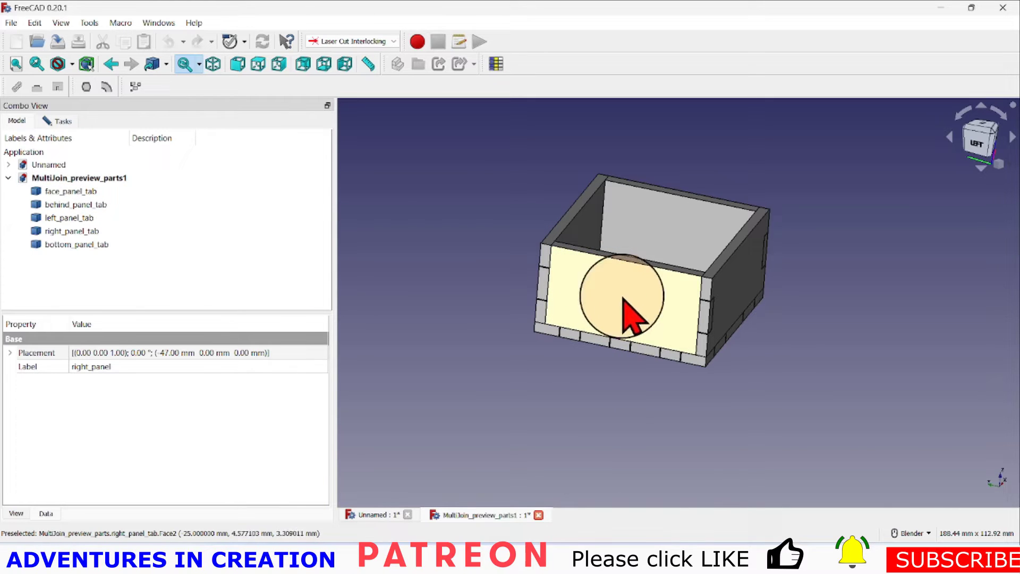
{"action": "left_click", "coordinate": [50, 166]}
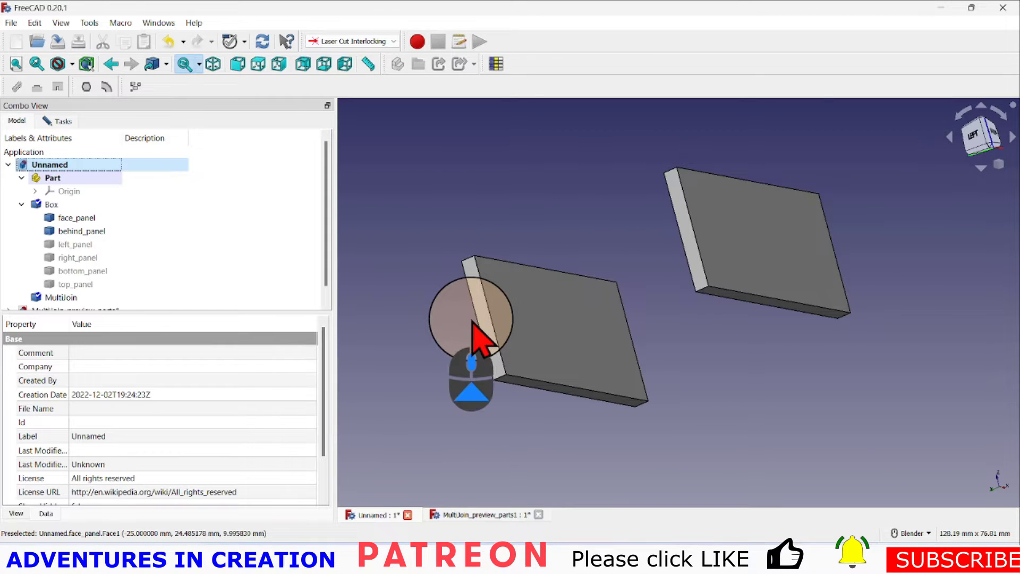
- Select face_panel_tab through bottom_panel_tab in the tree and return to the Parts and tabs task
{"action": "left_click", "coordinate": [9, 165]}
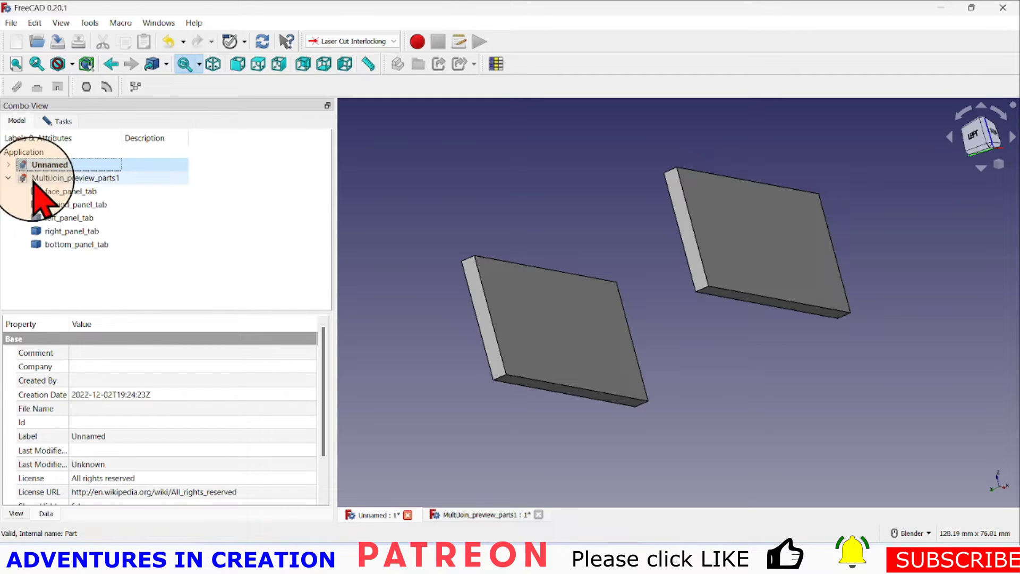
{"action": "left_click", "coordinate": [63, 192]}
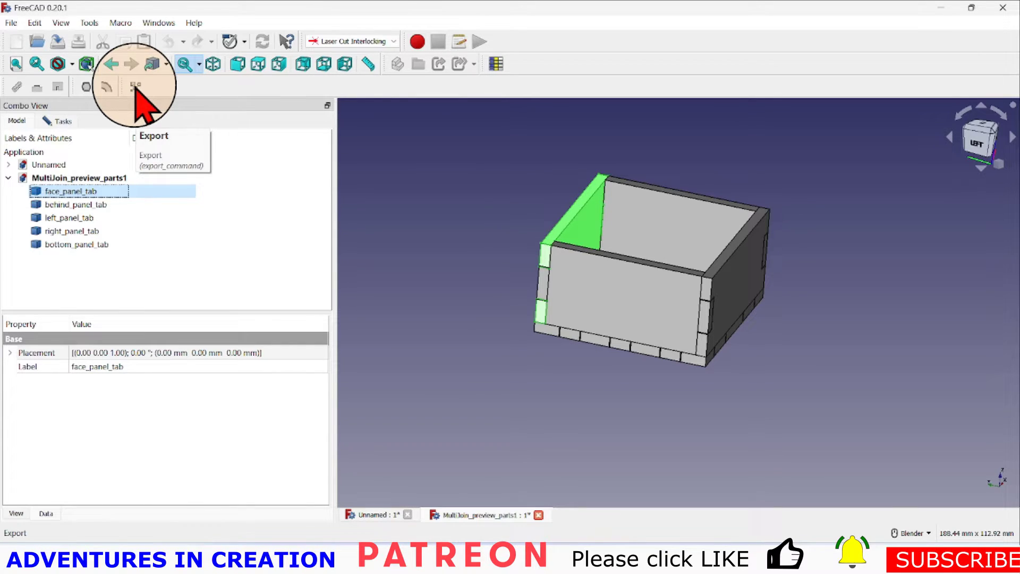
{"action": "left_click", "coordinate": [69, 244], "text": "shift"}
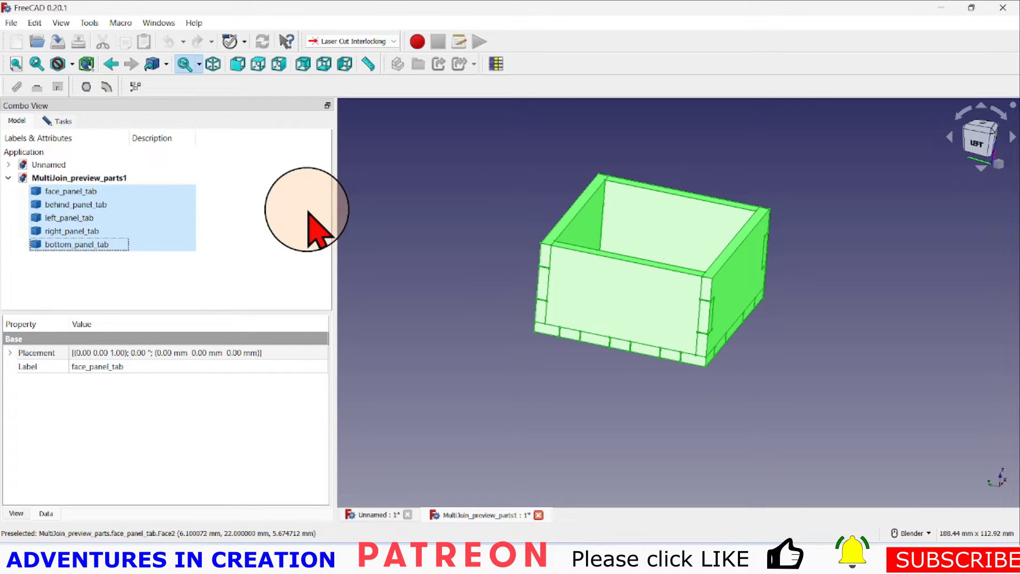
{"action": "left_click", "coordinate": [62, 120]}
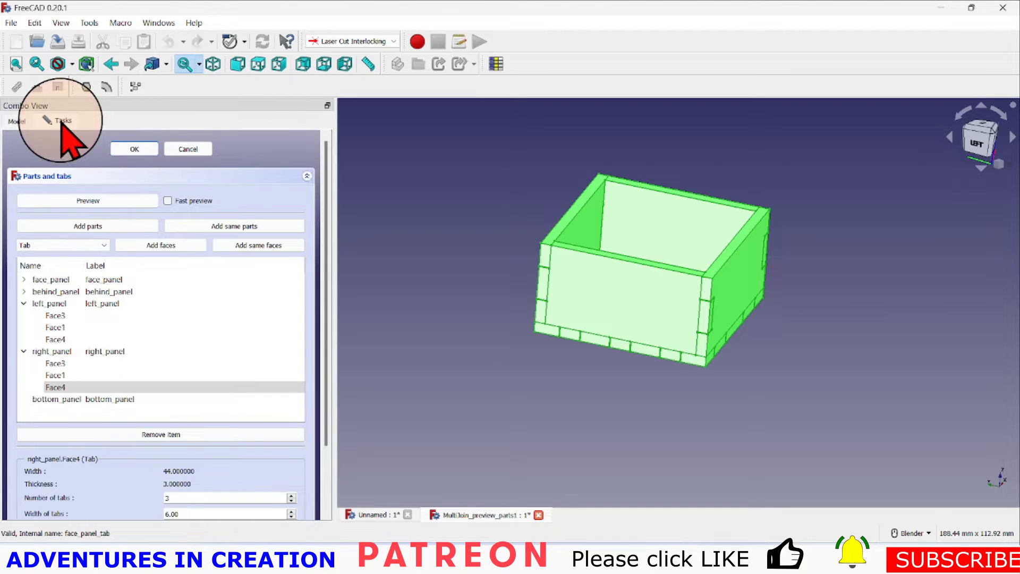
- Accept the Parts and tabs settings with OK
{"action": "left_click", "coordinate": [135, 149]}
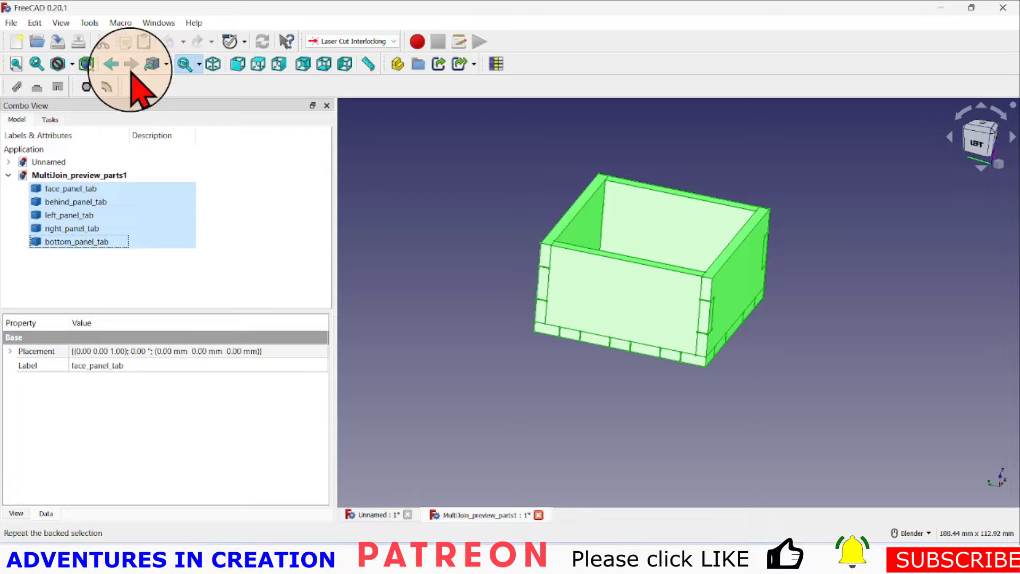
{"action": "left_click", "coordinate": [135, 87]}
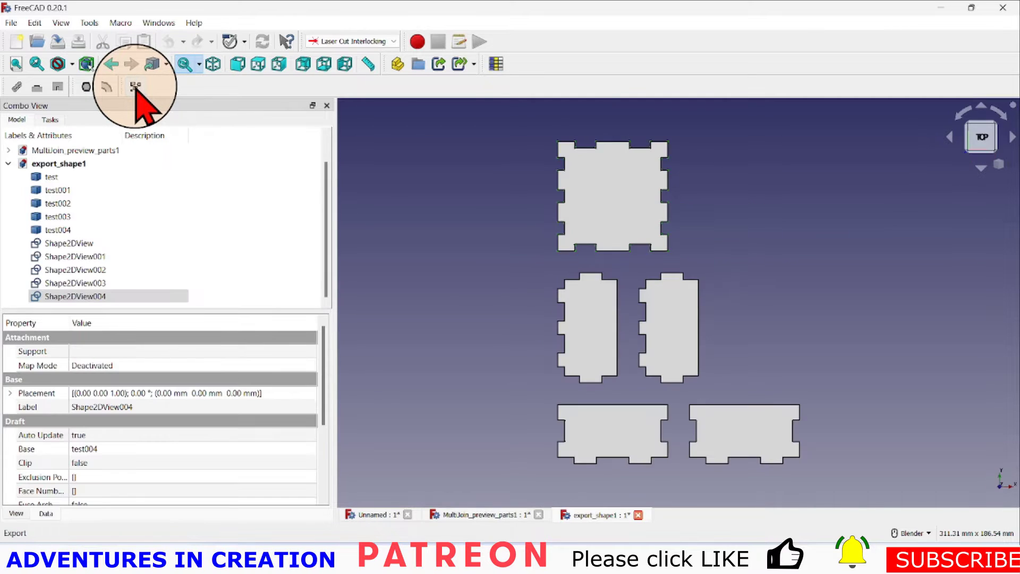
{"action": "scroll", "coordinate": [485, 332], "scroll_direction": "down", "scroll_amount": 2}
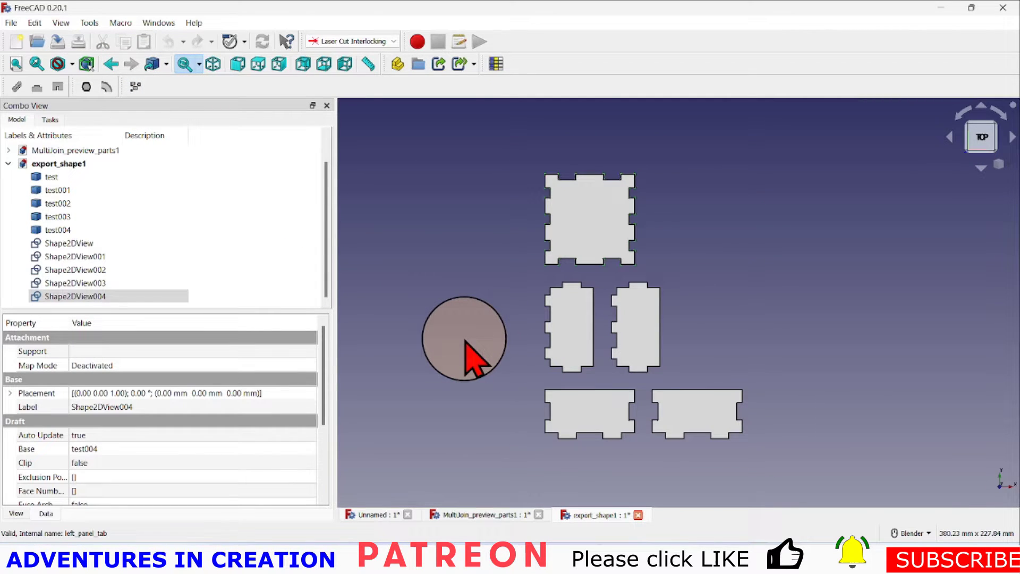
{"action": "middle_click_drag", "start_coordinate": [465, 342], "coordinate": [542, 355]}
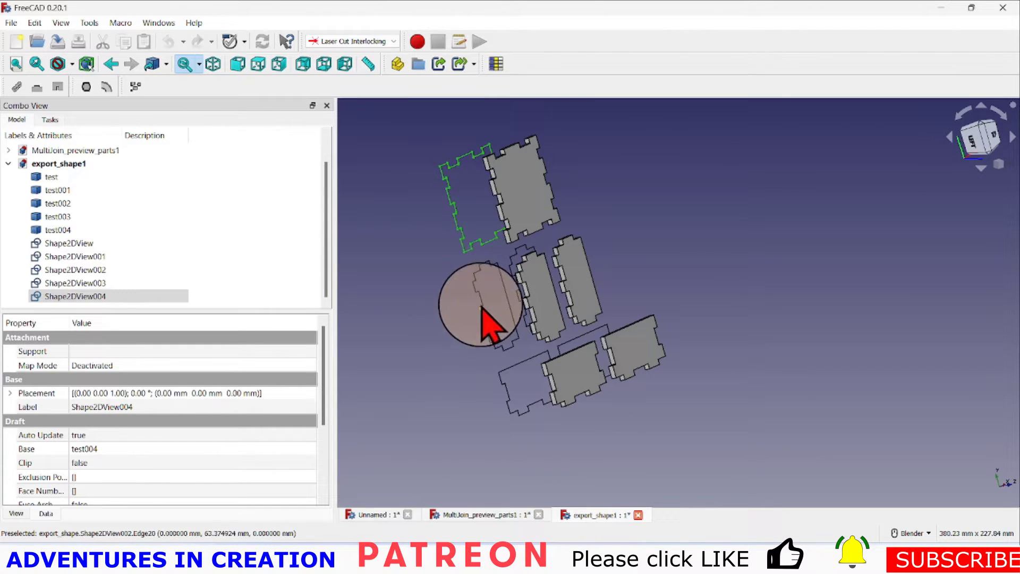
{"action": "middle_click_drag", "start_coordinate": [737, 223], "coordinate": [642, 262]}
{"action": "scroll", "coordinate": [839, 417], "scroll_direction": "down", "scroll_amount": 2}
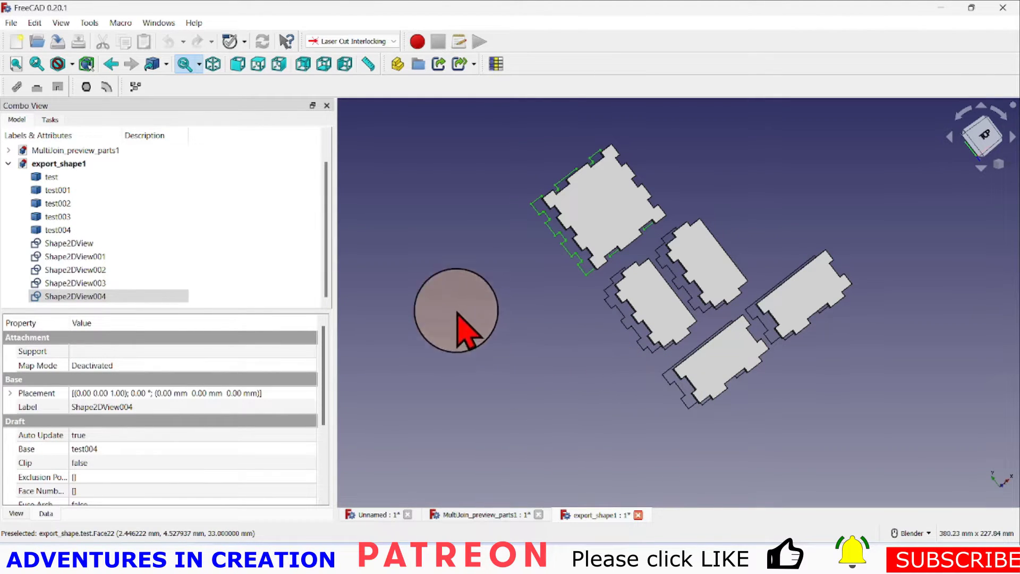
- Select all five Shape2DView outlines and start exporting them from the File menu
{"action": "left_click", "coordinate": [84, 245]}
{"action": "left_click_drag", "start_coordinate": [84, 245], "coordinate": [82, 297]}
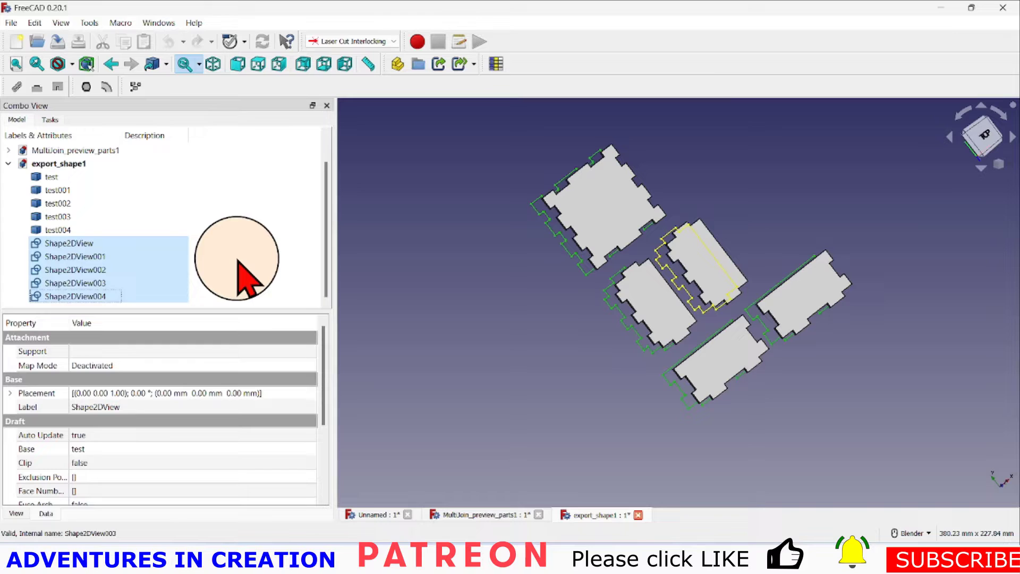
{"action": "left_click", "coordinate": [11, 23]}
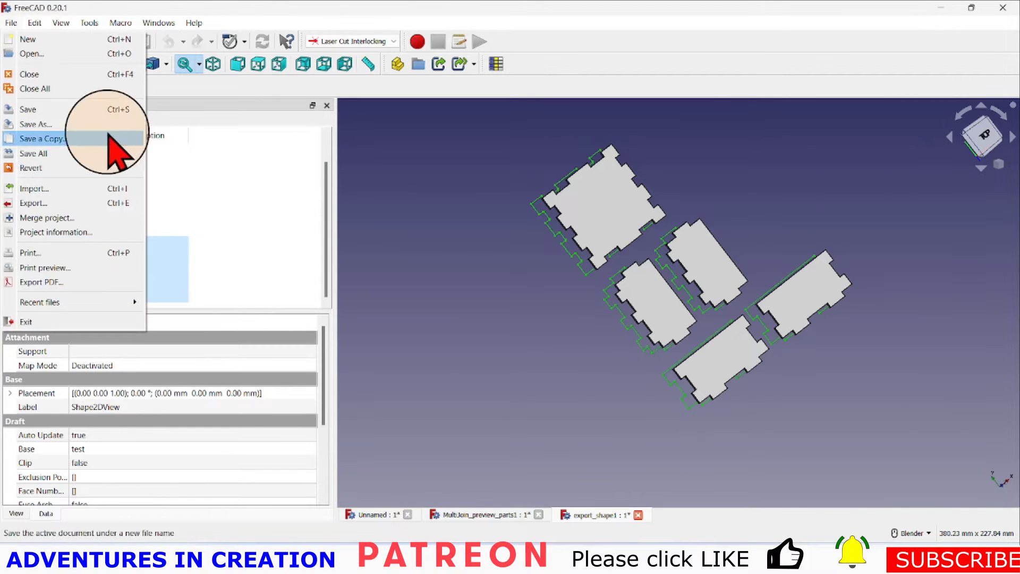
{"action": "left_click", "coordinate": [85, 203]}
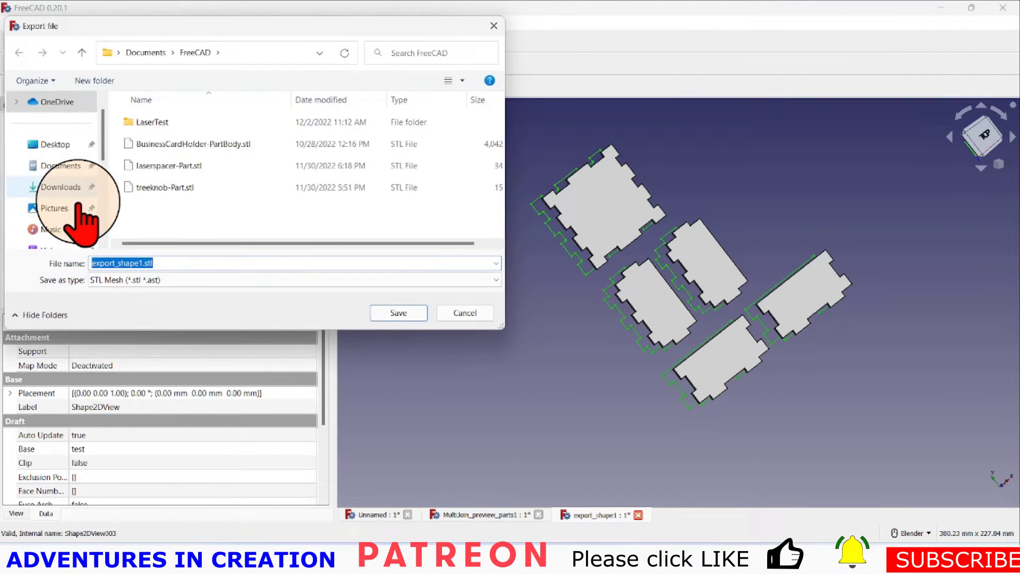
- Choose Flattened SVG (*.svg) as the export file type
{"action": "left_click", "coordinate": [498, 280]}
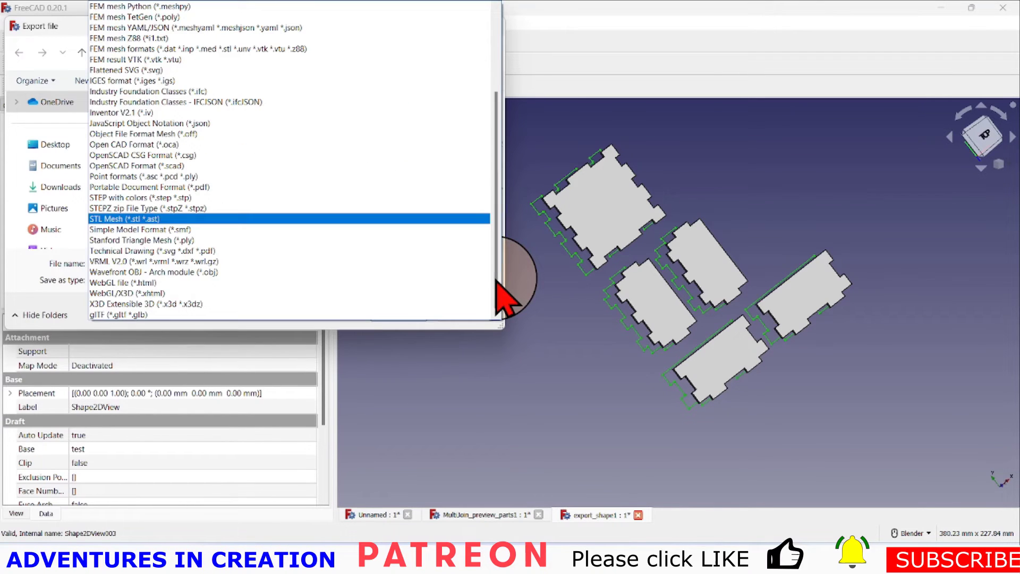
{"action": "scroll", "coordinate": [345, 223], "scroll_direction": "up", "scroll_amount": 4}
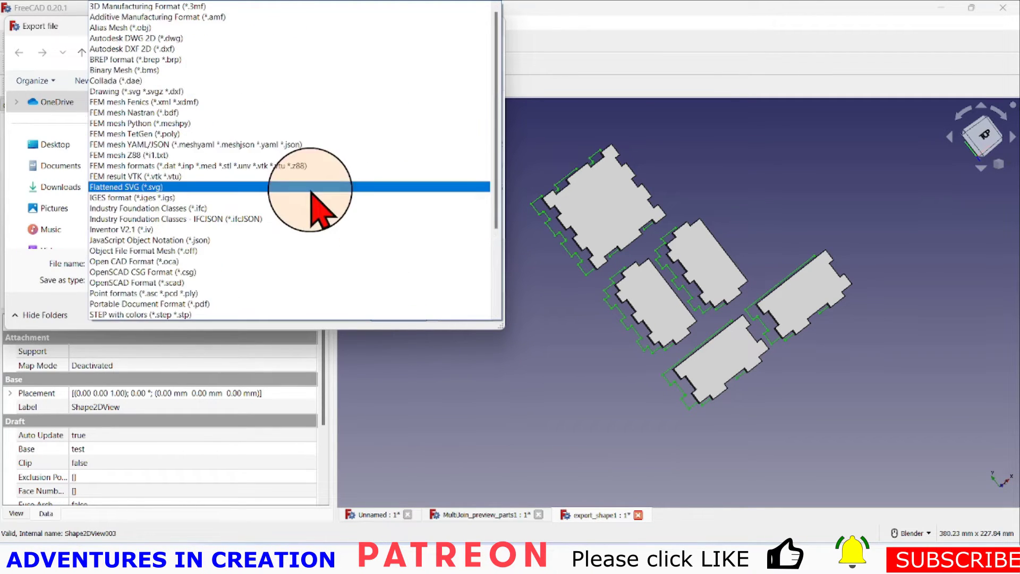
{"action": "left_click", "coordinate": [313, 187]}
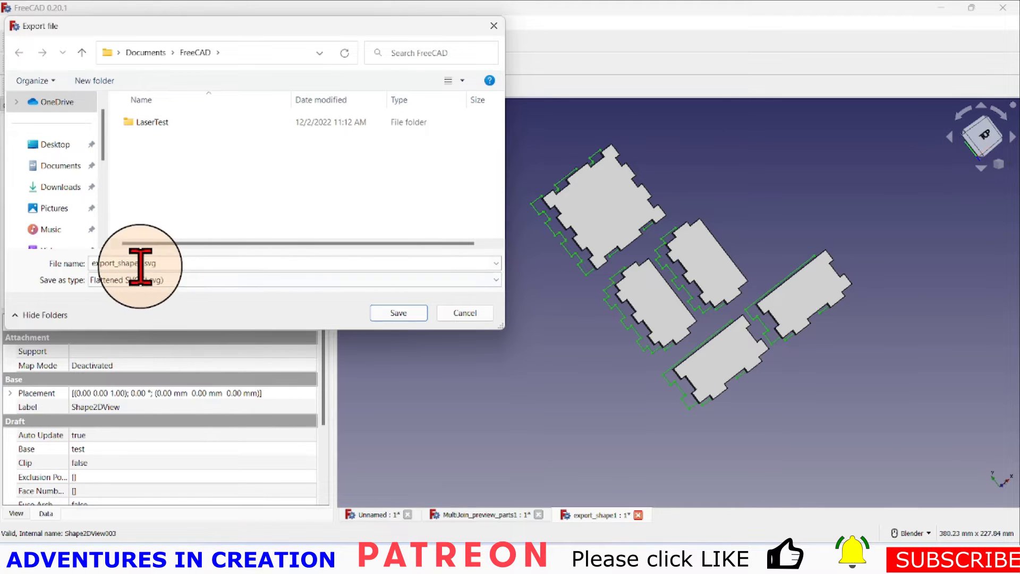
- Open LaserTest, rename the file to 50mmOpenBox2.svg and confirm the save
{"action": "double_click", "coordinate": [147, 126]}
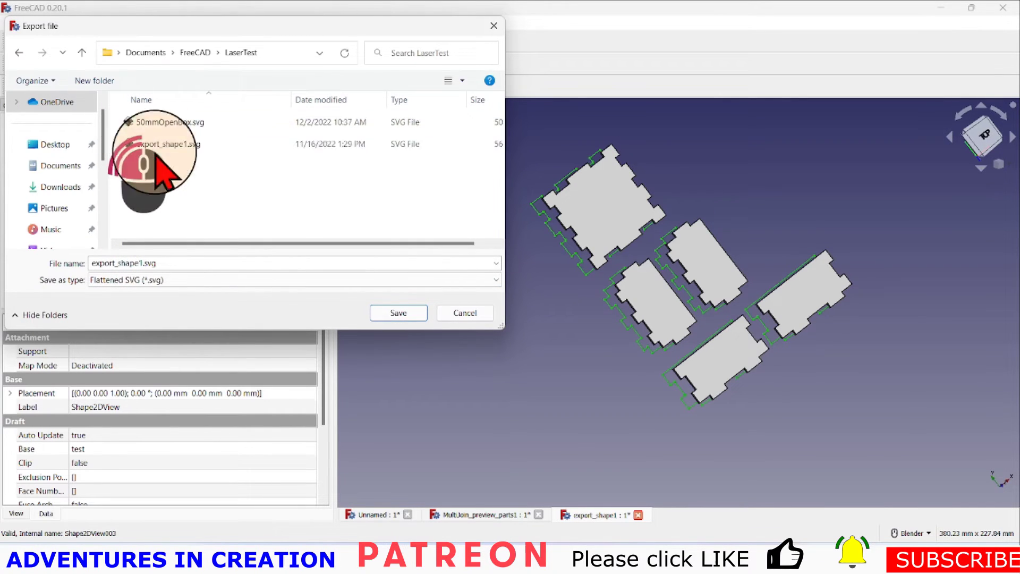
{"action": "double_click", "coordinate": [129, 262]}
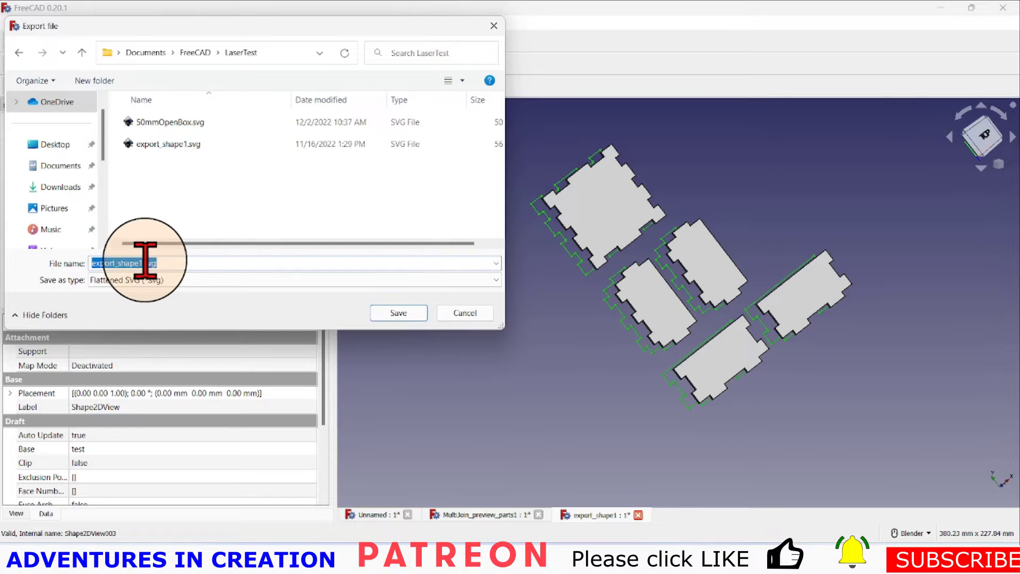
{"action": "double_click", "coordinate": [142, 262]}
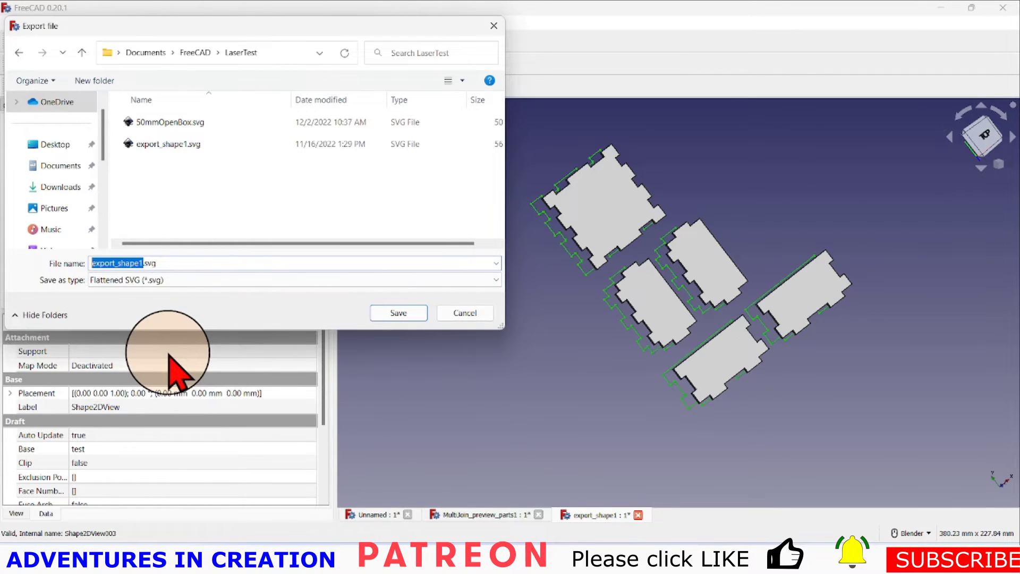
{"action": "type", "text": "50"}
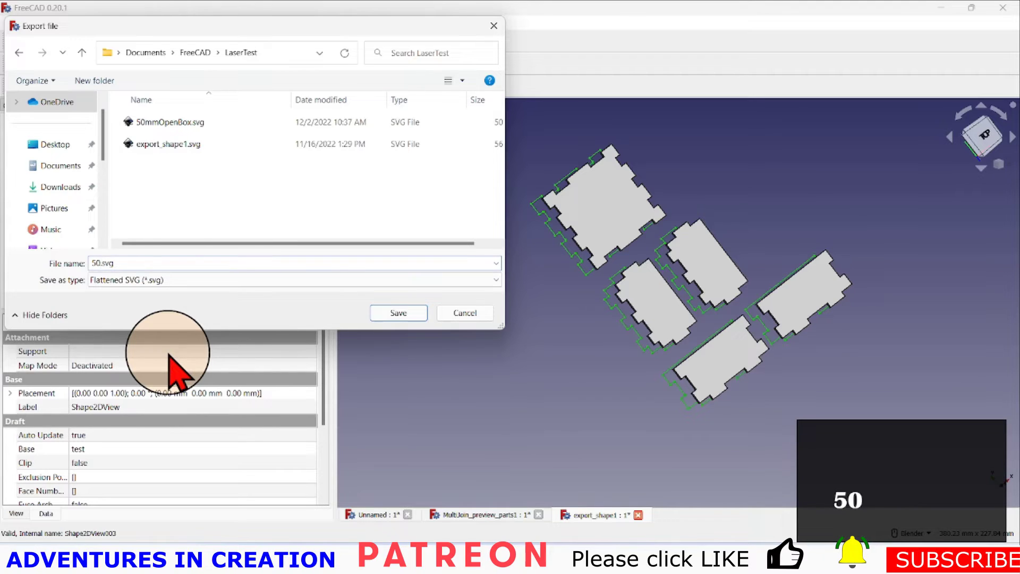
{"action": "type", "text": "mmOpen"}
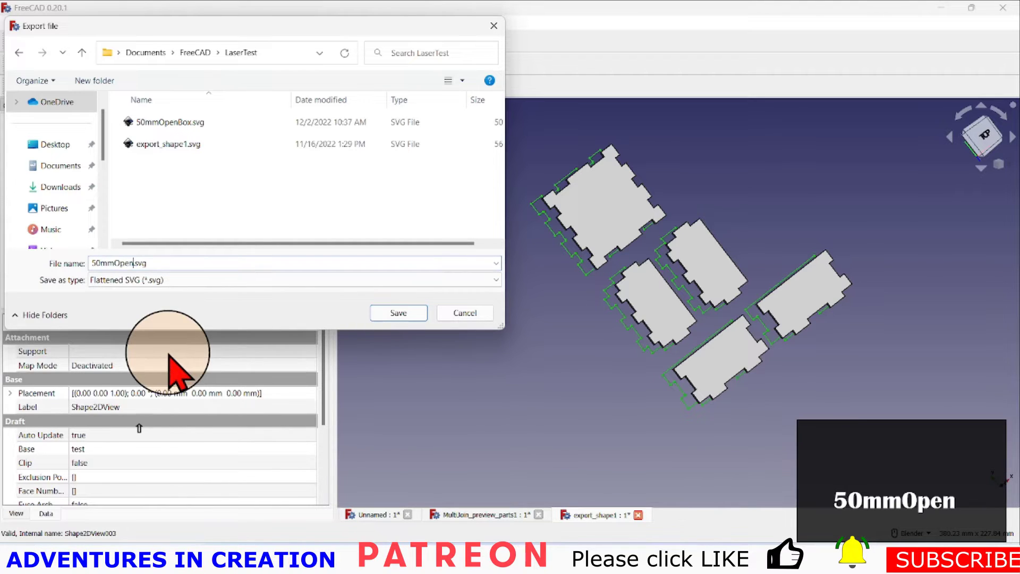
{"action": "type", "text": "Box2"}
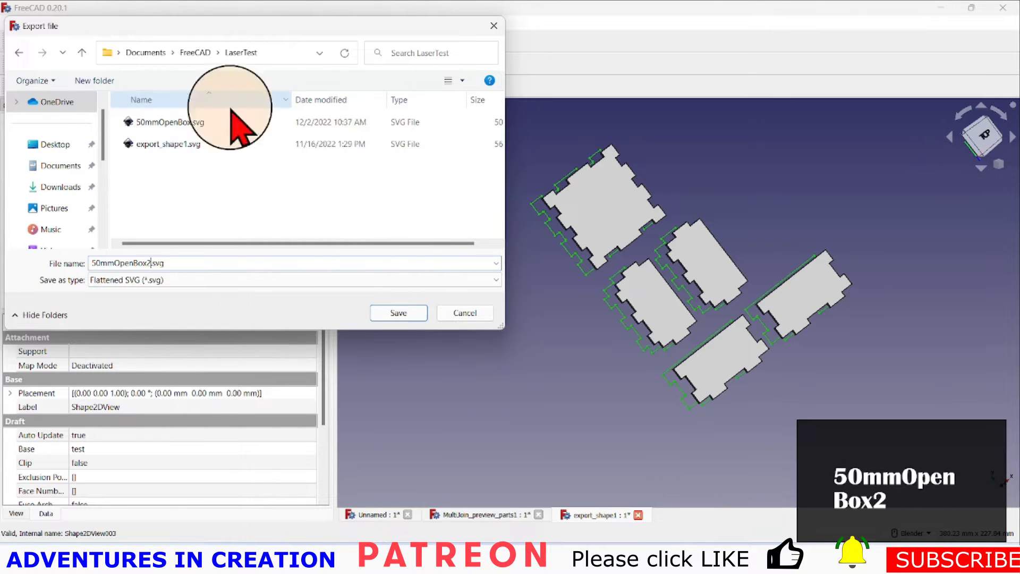
{"action": "left_click", "coordinate": [399, 313]}
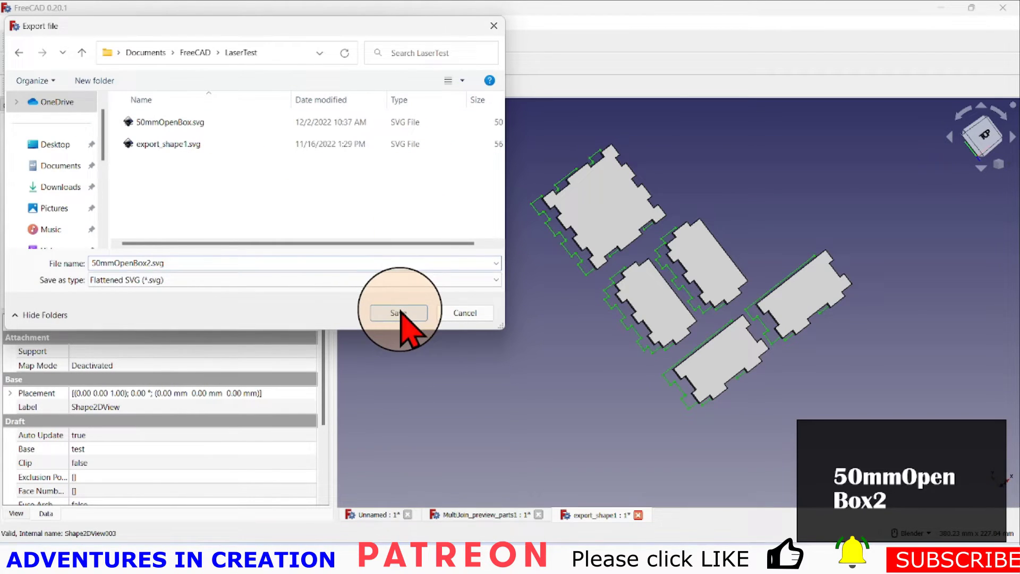
{"action": "left_click", "coordinate": [399, 313]}
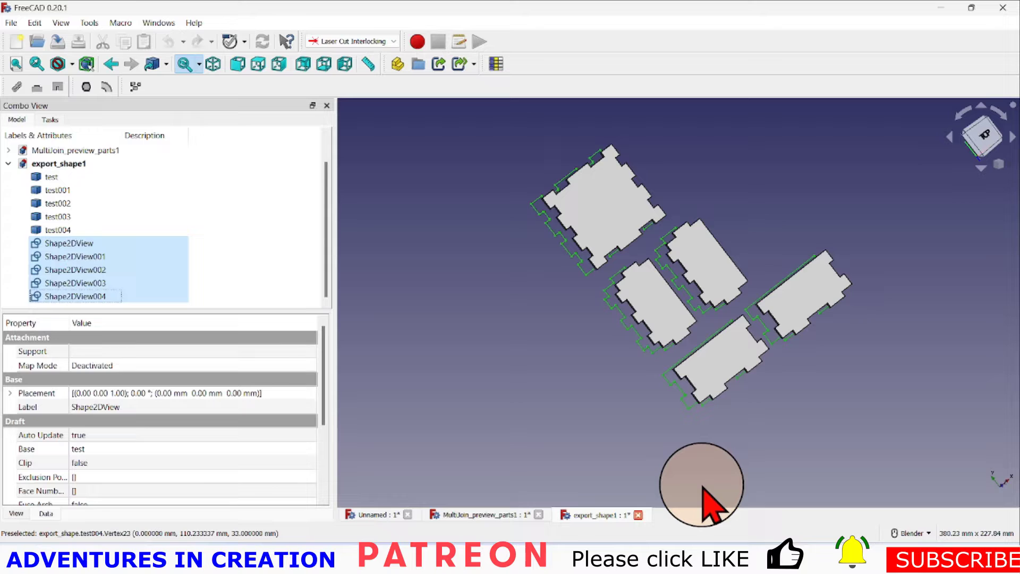
- Minimize FreeCAD to bring LightBurn's empty project into view
{"action": "left_click", "coordinate": [940, 7]}
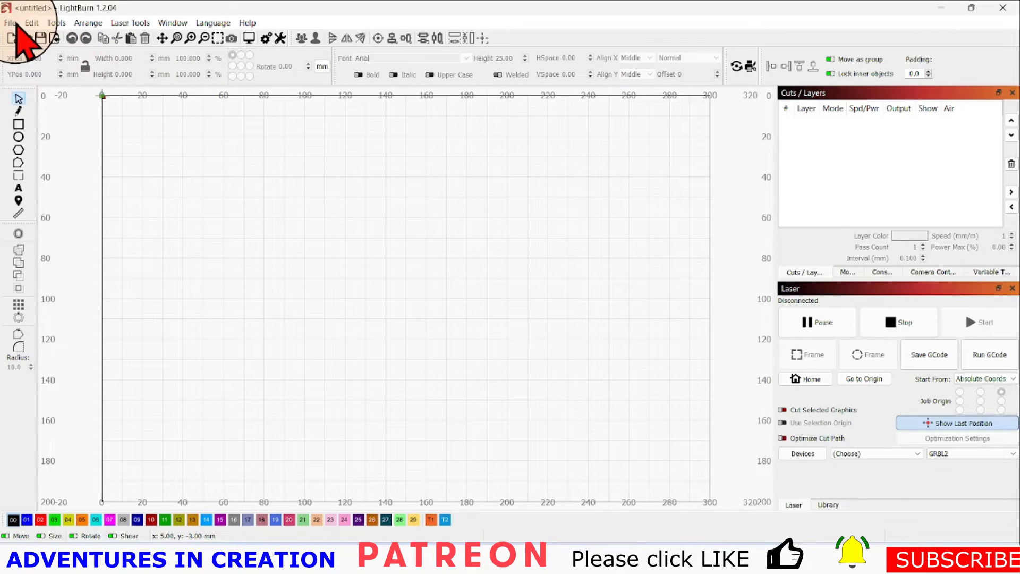
- Import 50mmOpenBox2.svg from the LaserTest folder as five box panel outlines on layer 00
{"action": "left_click", "coordinate": [12, 23]}
{"action": "left_click", "coordinate": [28, 80]}
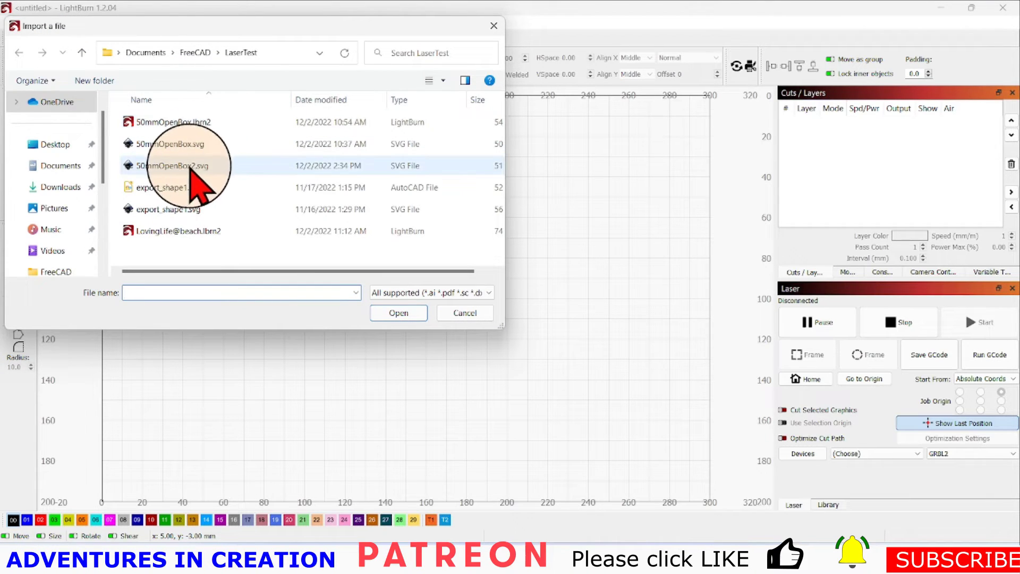
{"action": "left_click", "coordinate": [190, 167]}
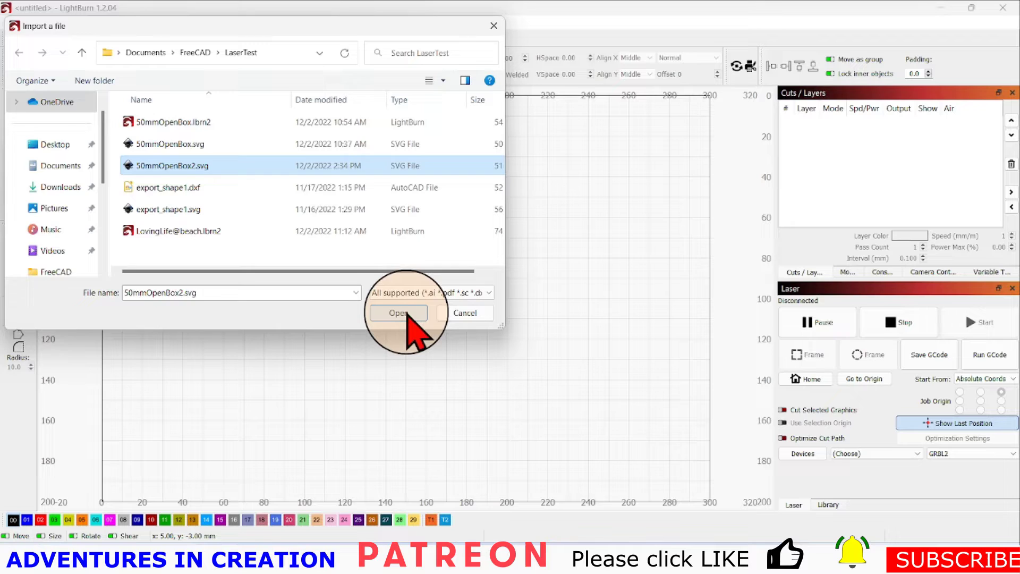
{"action": "left_click", "coordinate": [406, 313]}
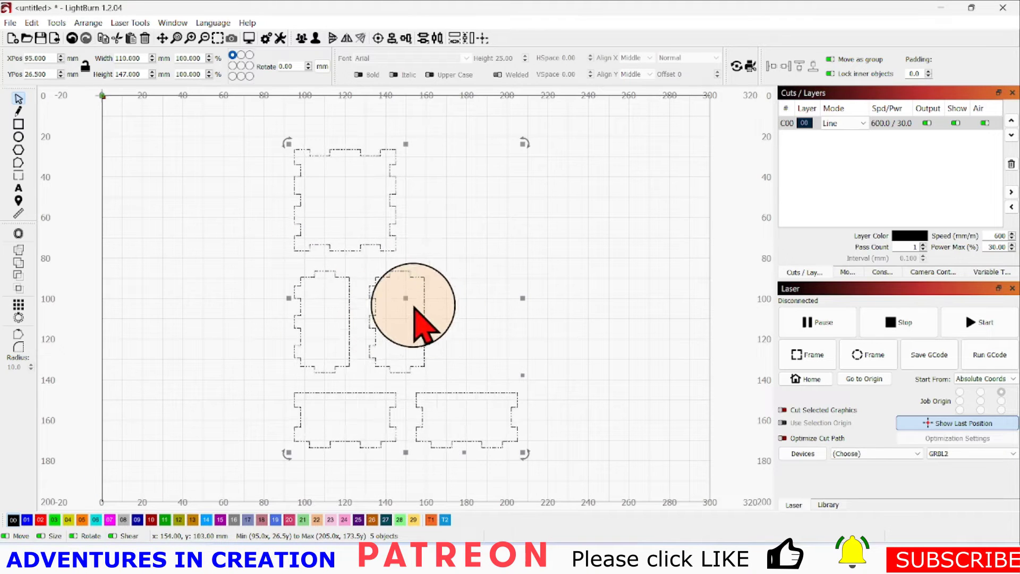
- Drag the five panels to the bed's top-left corner, select them all, and show the material Library
{"action": "left_click_drag", "start_coordinate": [357, 267], "coordinate": [246, 268]}
{"action": "left_click", "coordinate": [514, 326]}
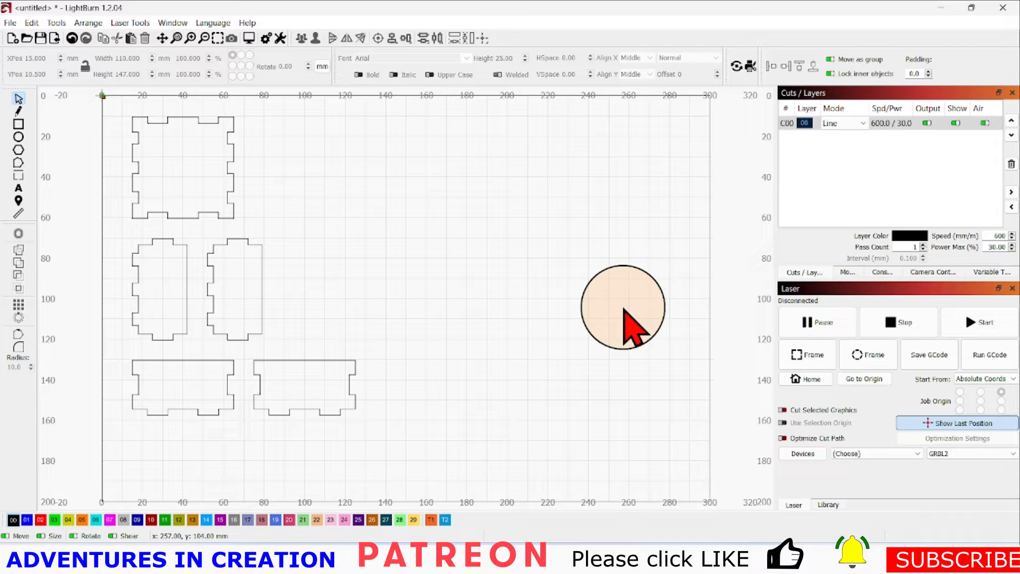
{"action": "key", "text": "ctrl+a"}
{"action": "left_click", "coordinate": [828, 505]}
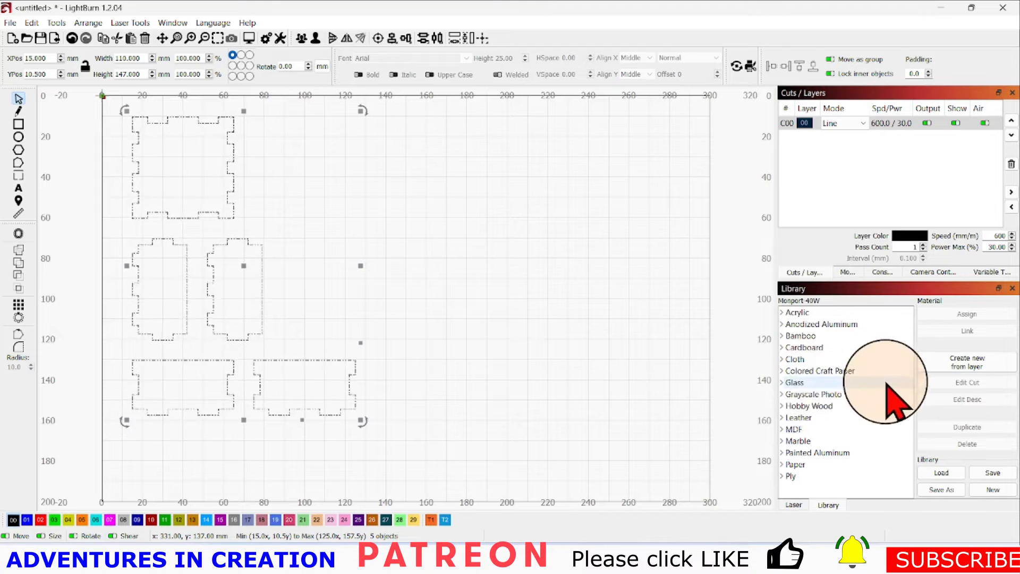
- Assign the Cardboard 3.00mm 'Cut (Watch for Fire)' library setting to the parts' layer
{"action": "left_click", "coordinate": [782, 348]}
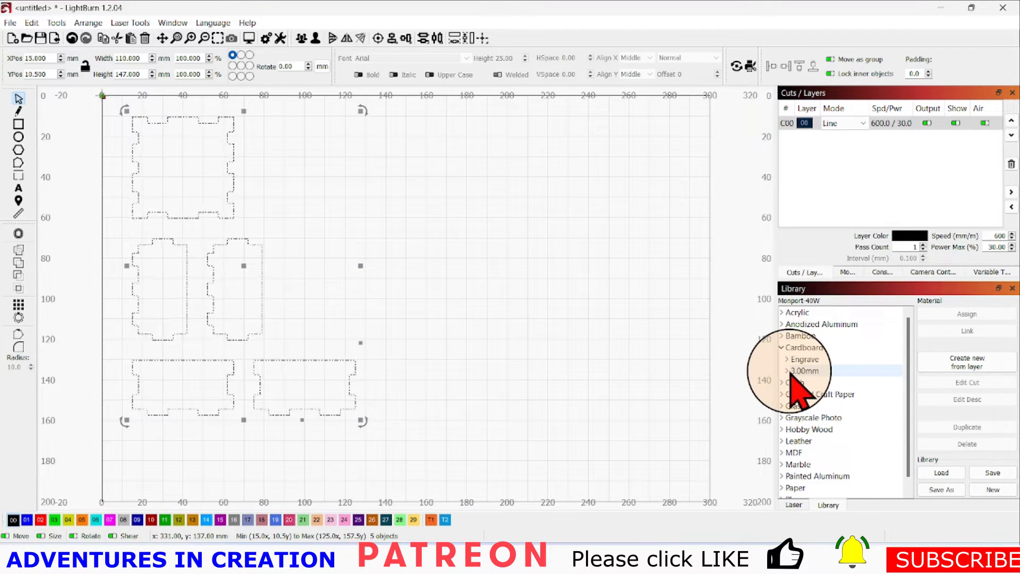
{"action": "left_click", "coordinate": [787, 371]}
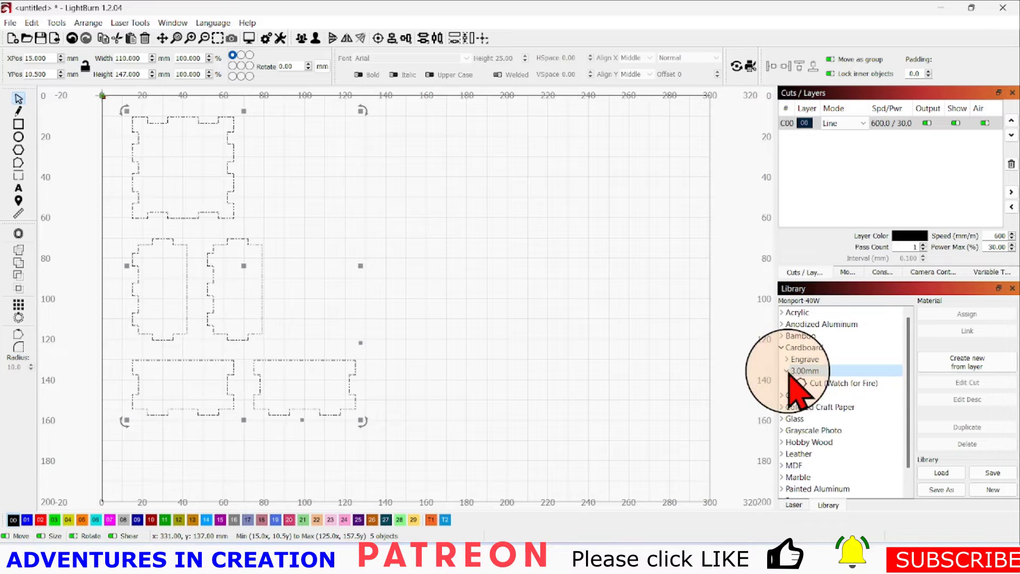
{"action": "left_click", "coordinate": [846, 383]}
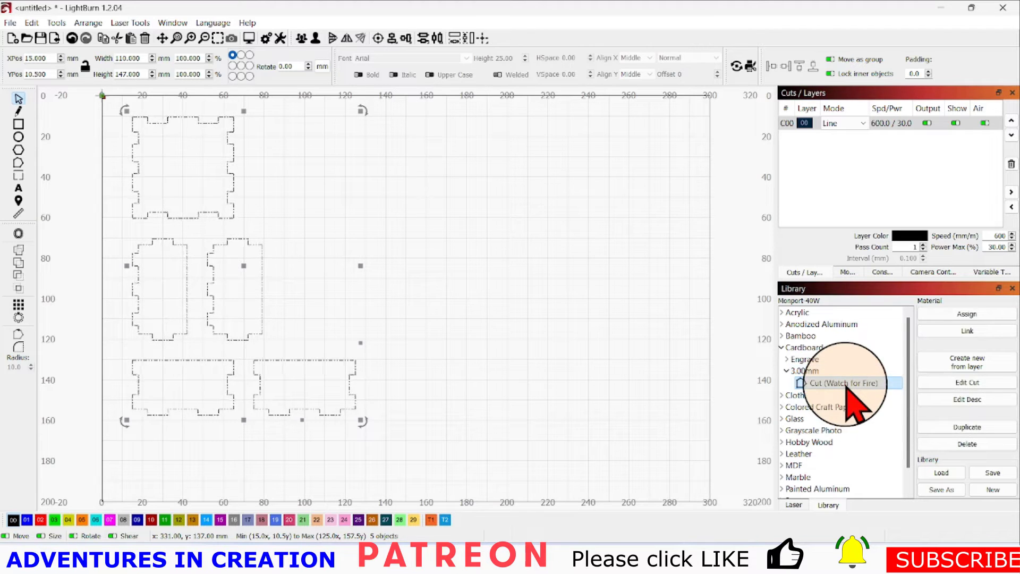
{"action": "left_click", "coordinate": [967, 314]}
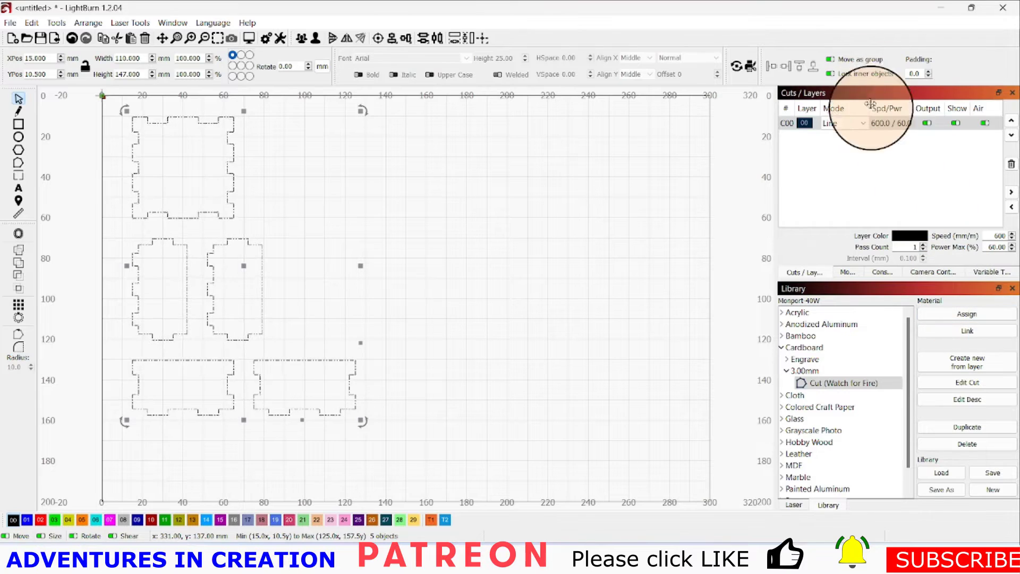
- Change layer C00's speed from 600 to 1000 mm/m and max power to 30%
{"action": "double_click", "coordinate": [891, 126]}
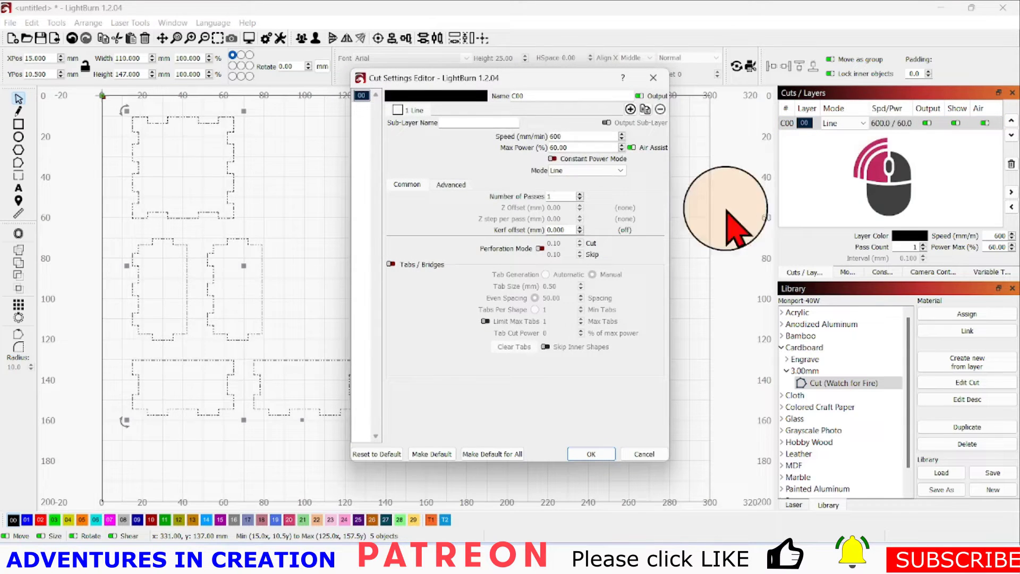
{"action": "left_click", "coordinate": [568, 137]}
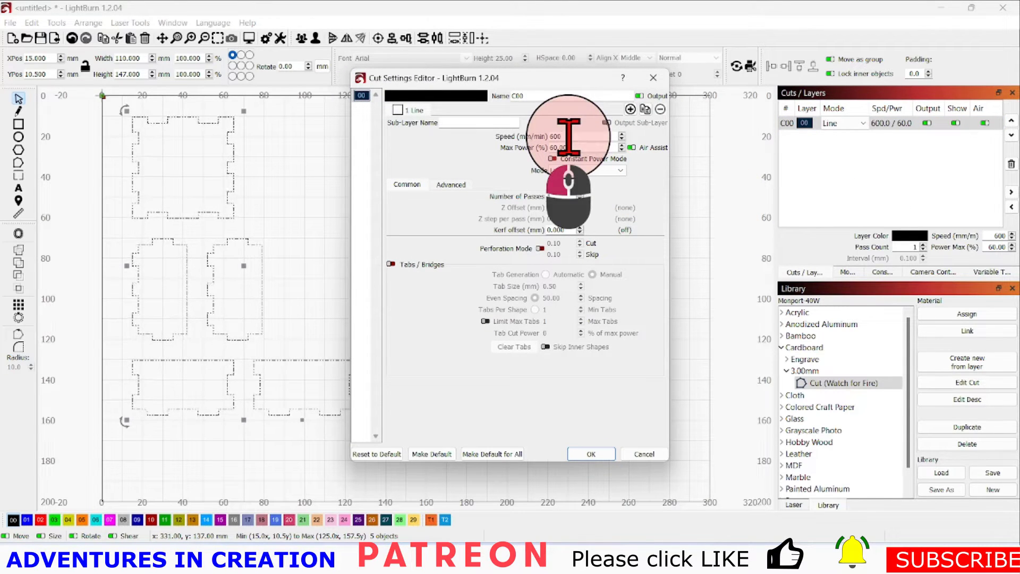
{"action": "double_click", "coordinate": [568, 136]}
{"action": "type", "text": "1"}
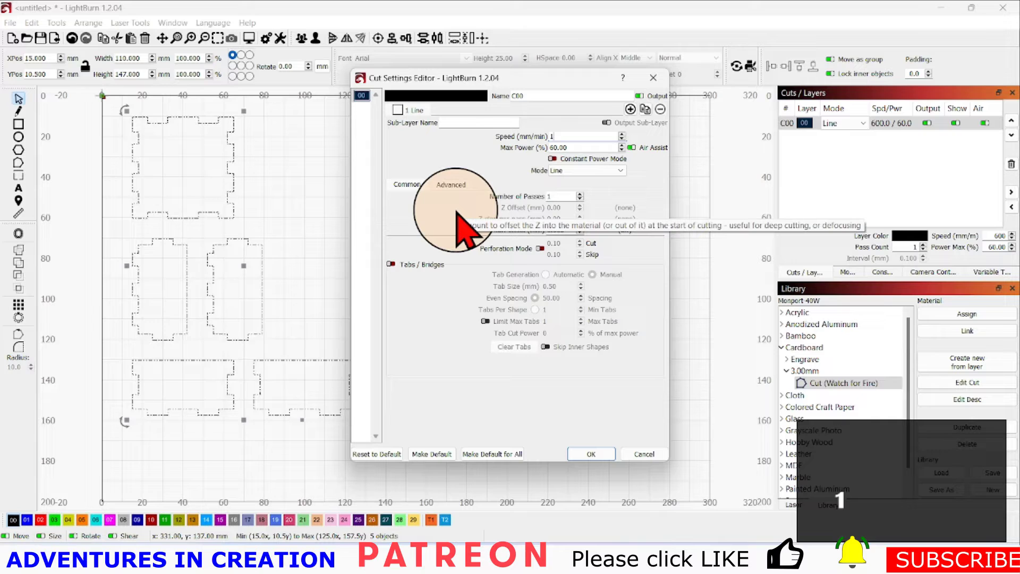
{"action": "type", "text": "000"}
{"action": "double_click", "coordinate": [579, 147]}
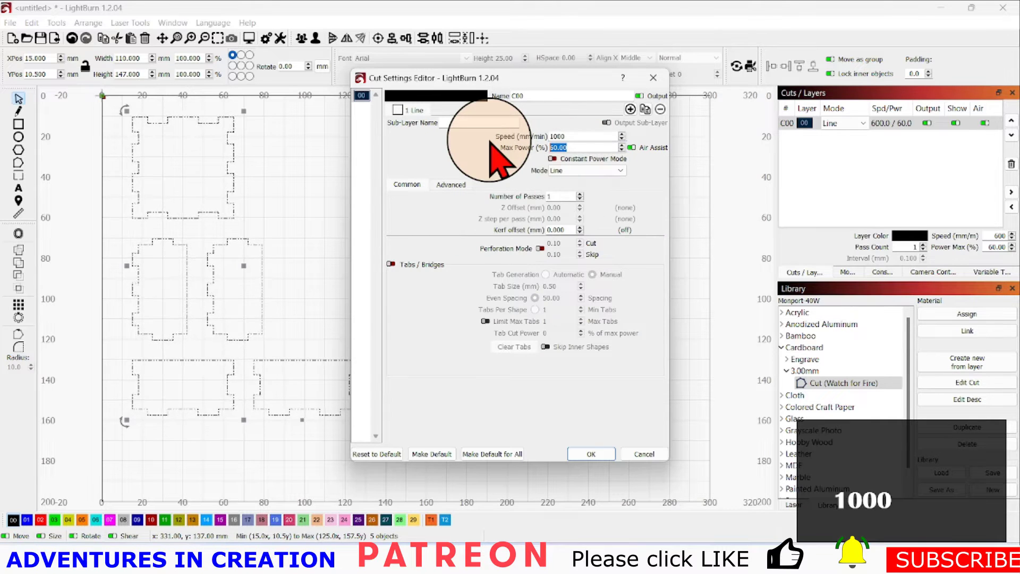
{"action": "type", "text": "30"}
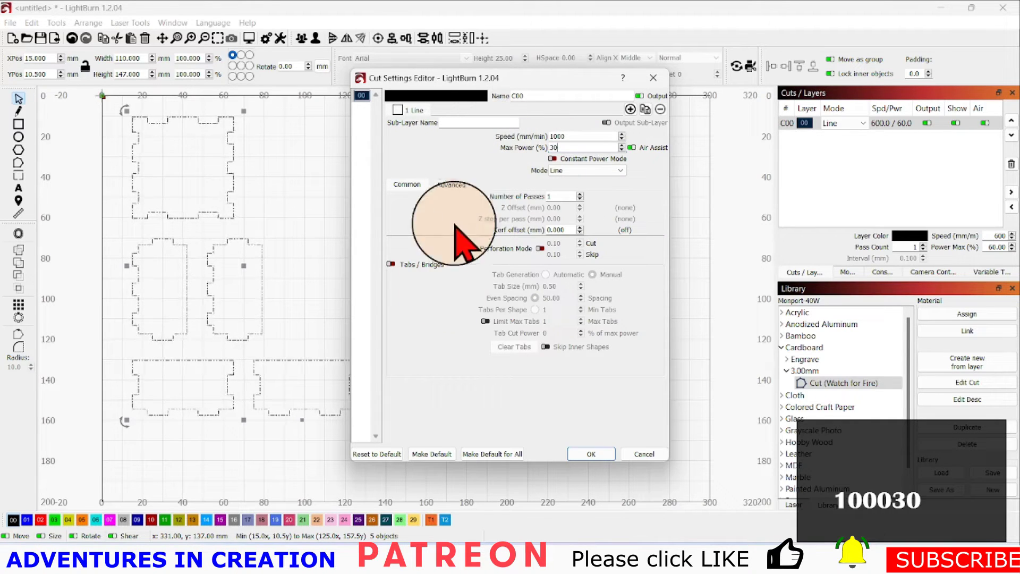
{"action": "left_click", "coordinate": [591, 454]}
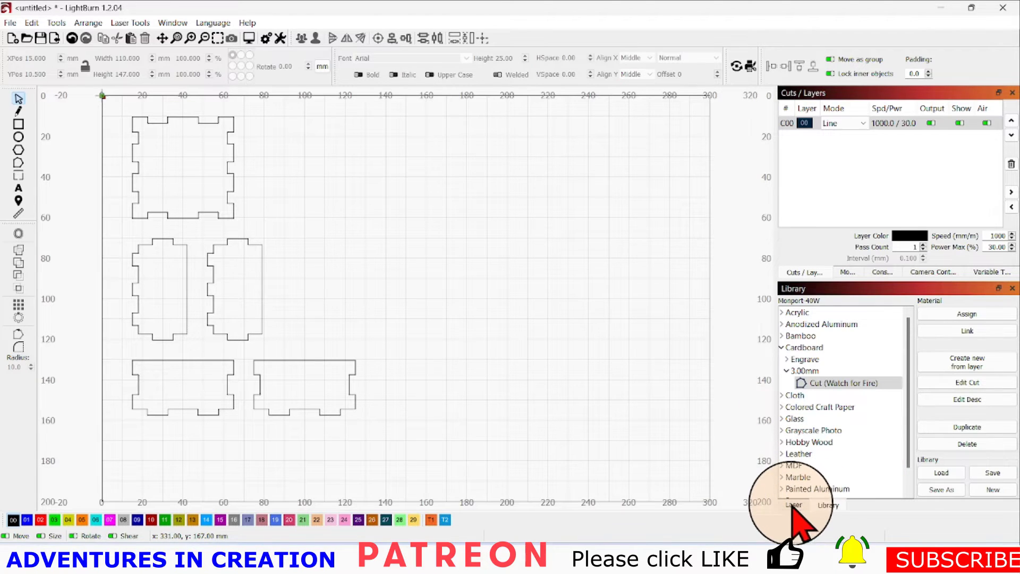
- Return to the Laser panel and pick COM3 in the Devices list to connect the GRBL laser
{"action": "left_click", "coordinate": [793, 505]}
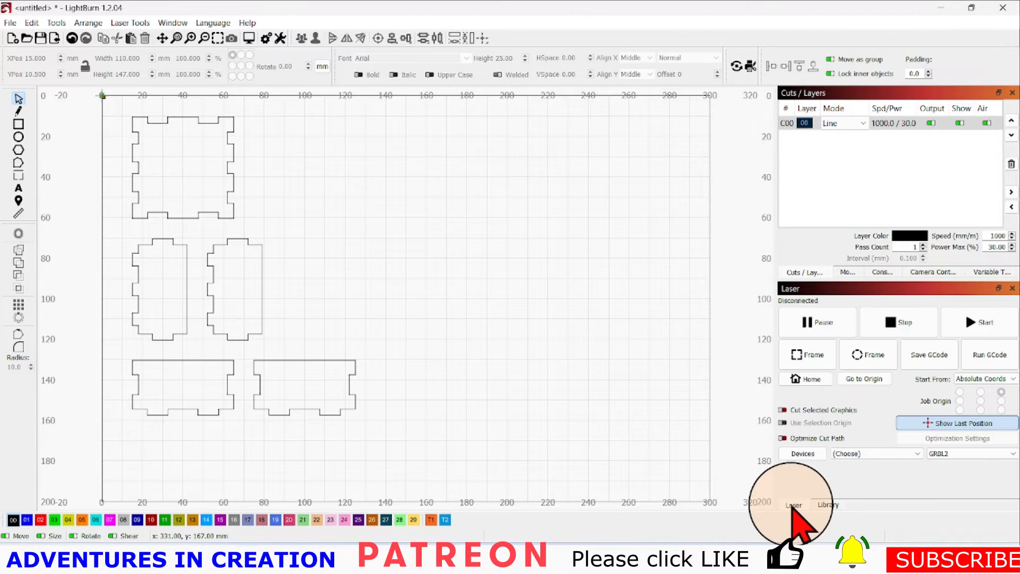
{"action": "left_click", "coordinate": [852, 454]}
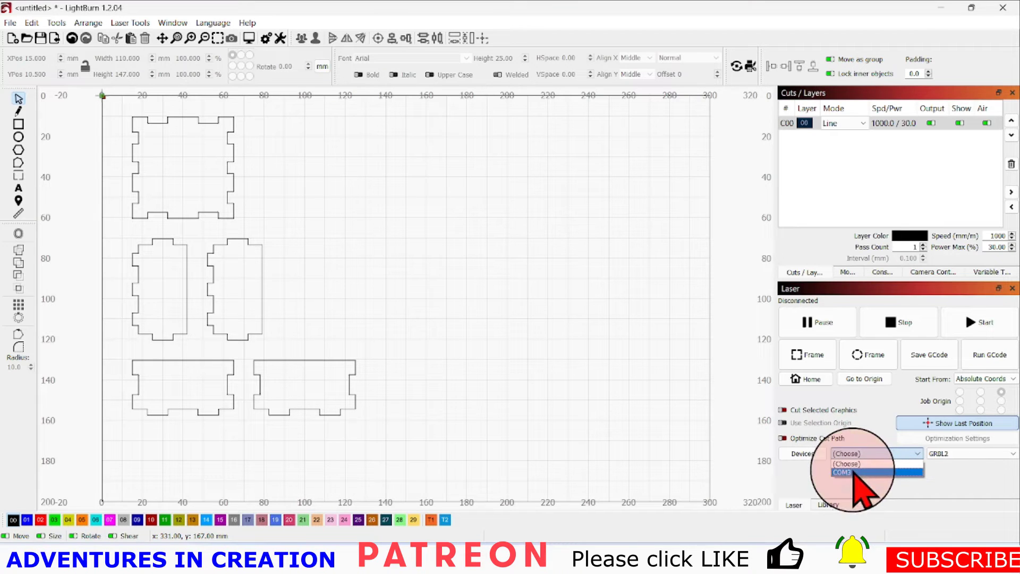
{"action": "left_click", "coordinate": [853, 472]}
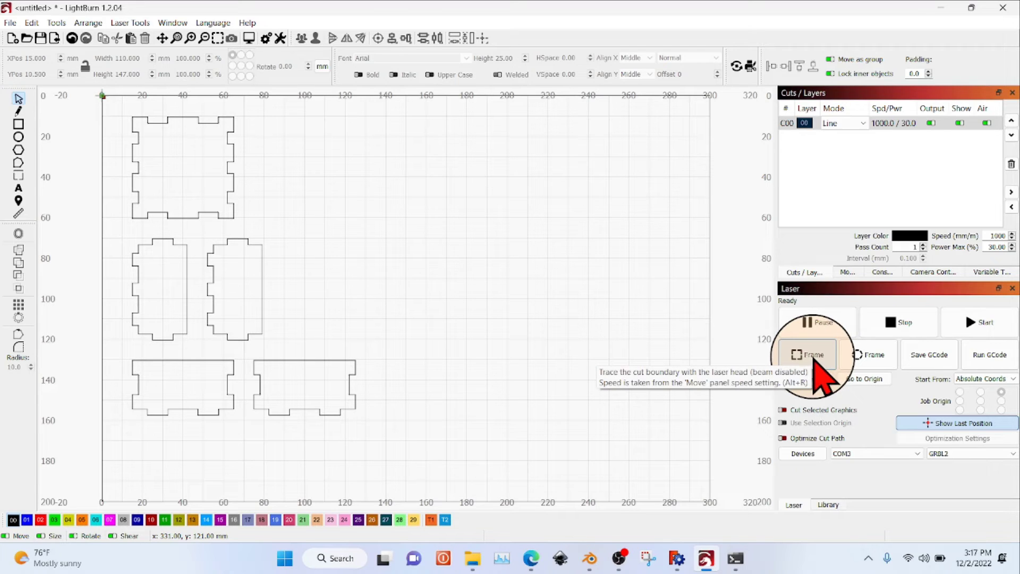
- Frame the job so the laser head traces the five panels' boundary with the beam off
{"action": "left_click", "coordinate": [813, 360]}
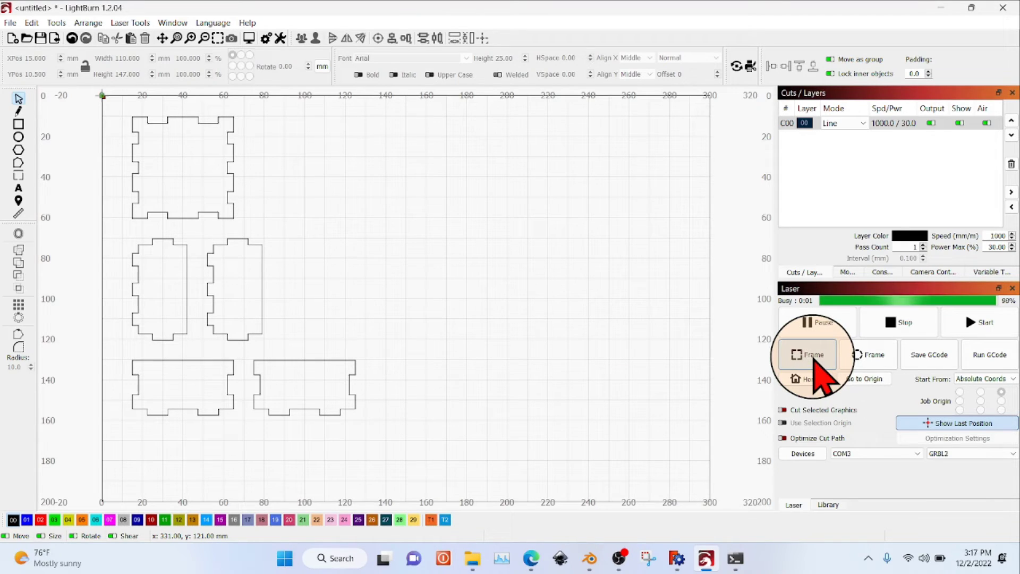